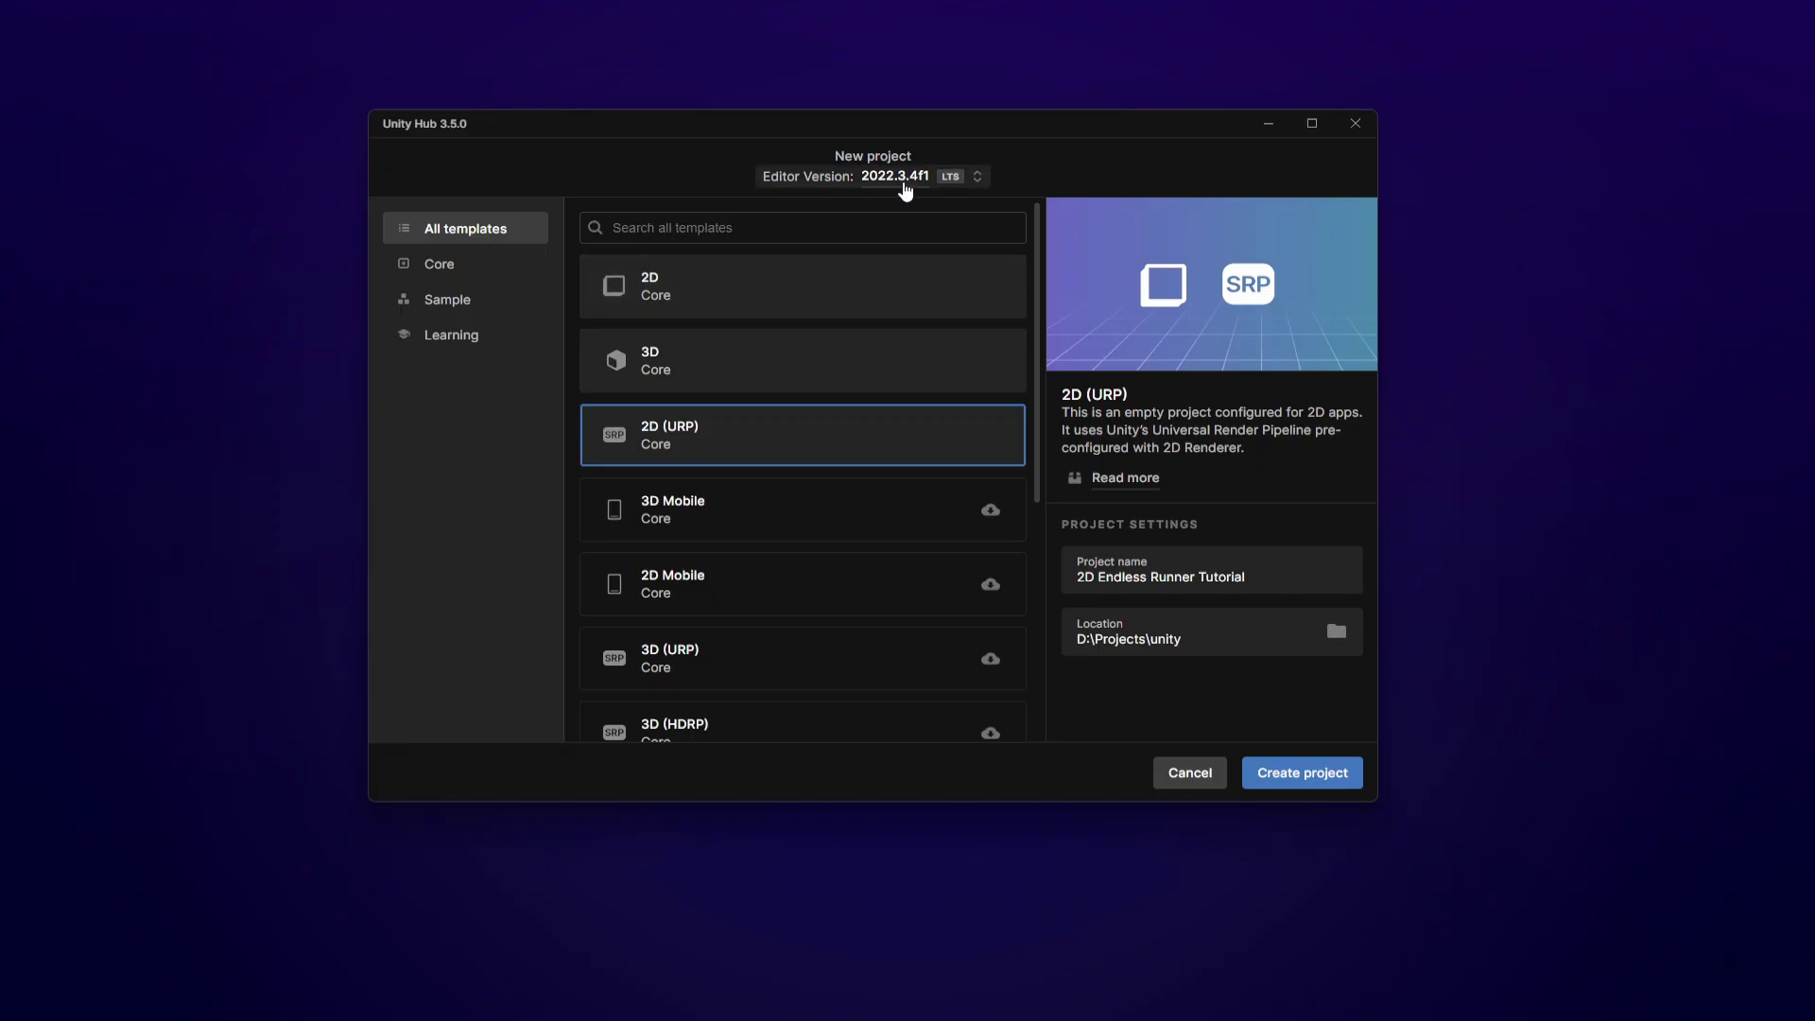
Create the 2D Endless Runner Tutorial project from the 2D (URP) template with editor version 2022.3.4f1.
left_click(964, 193)
left_click(1006, 180)
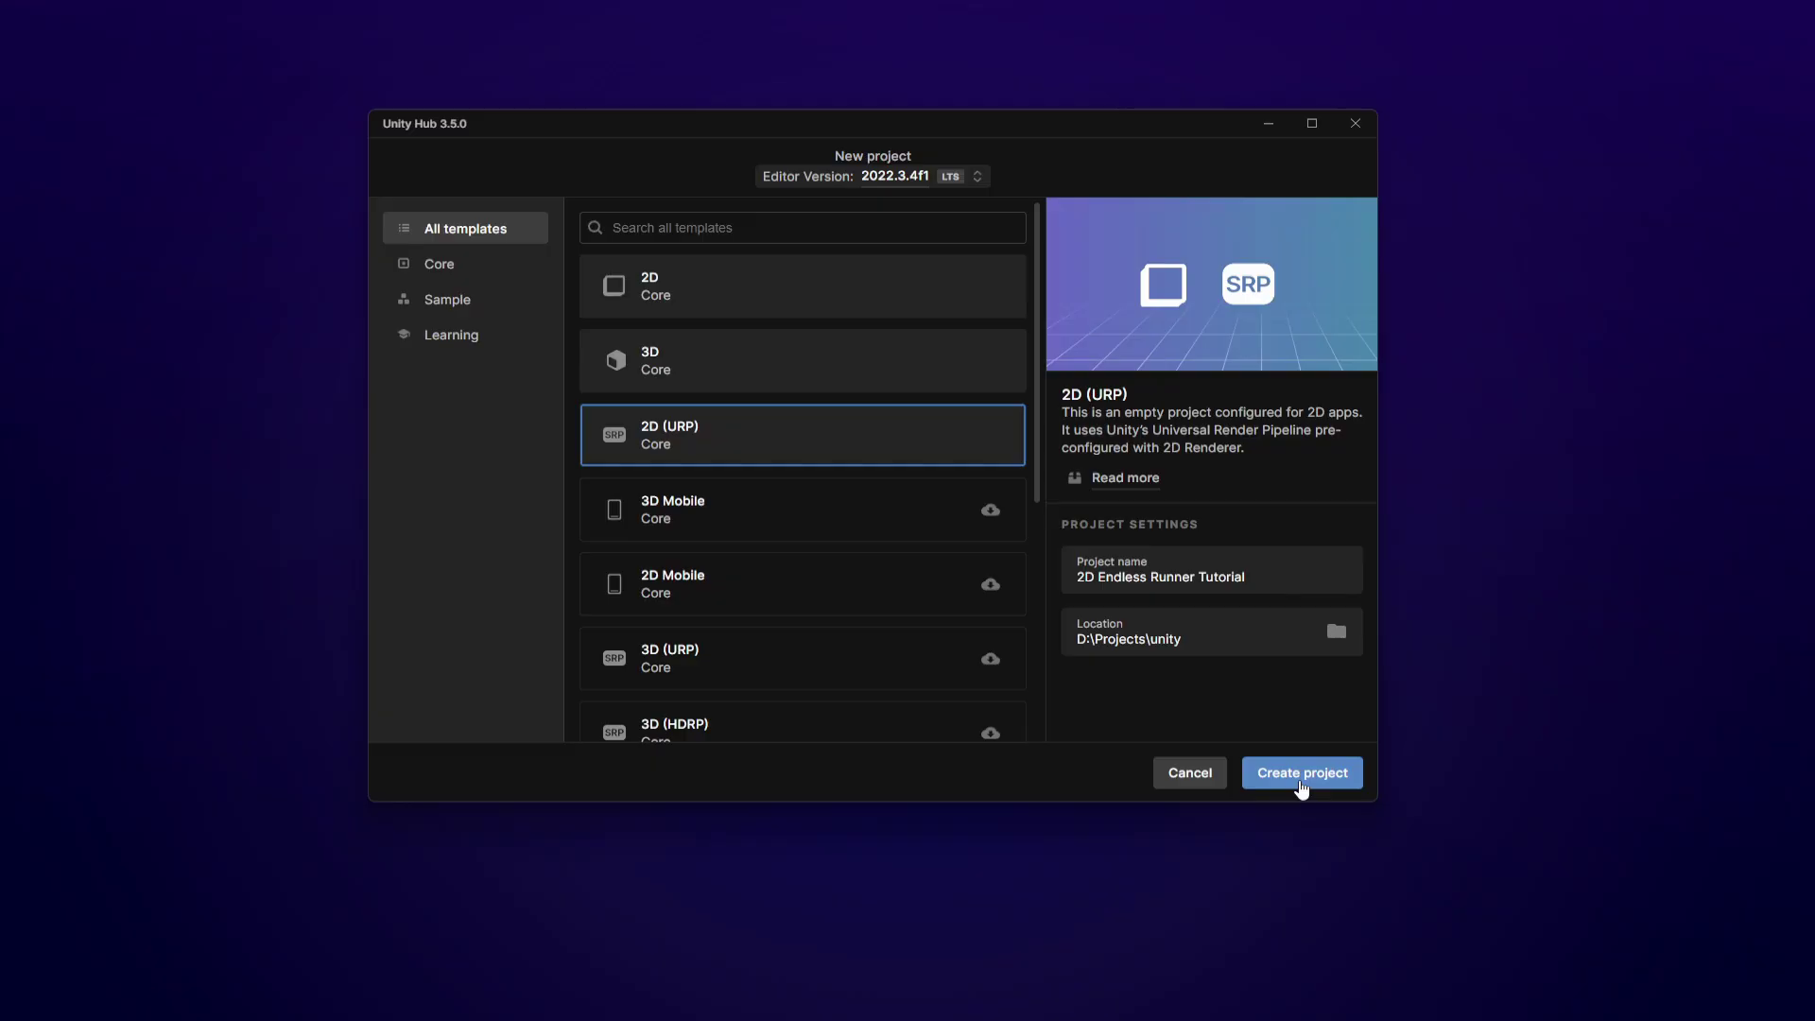
left_click(959, 185)
left_click(1057, 170)
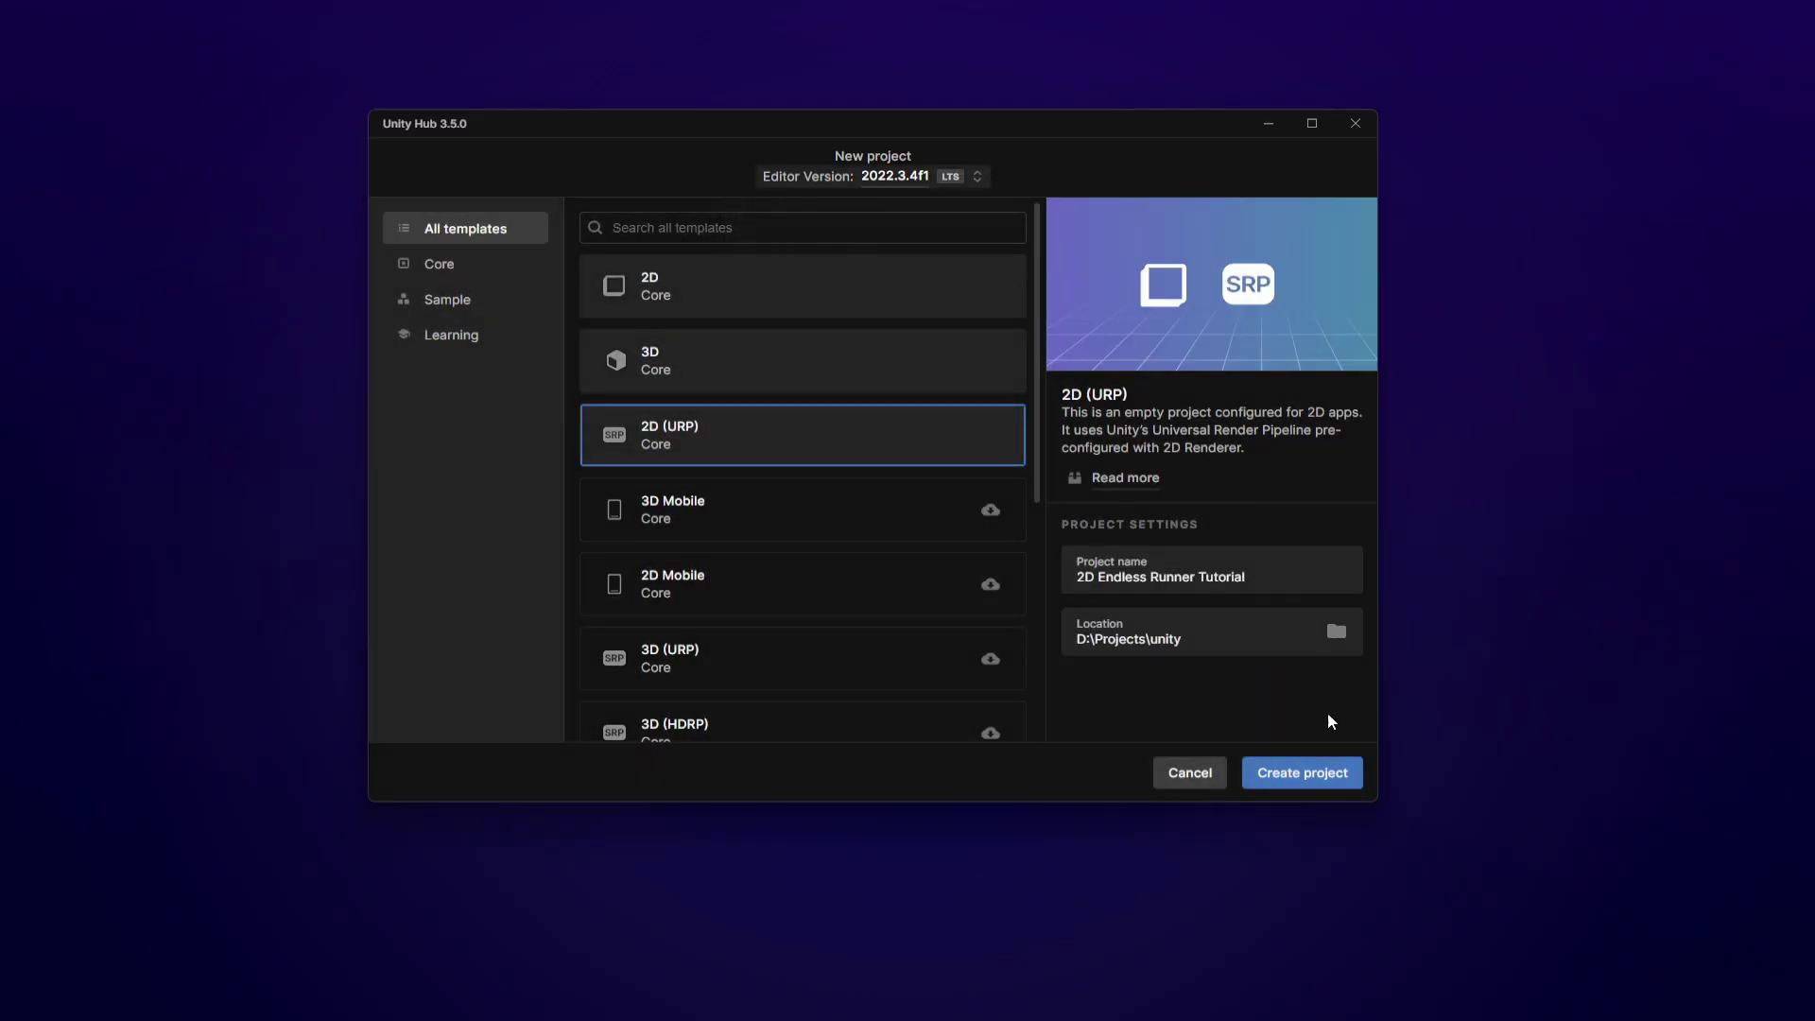
left_click(1323, 775)
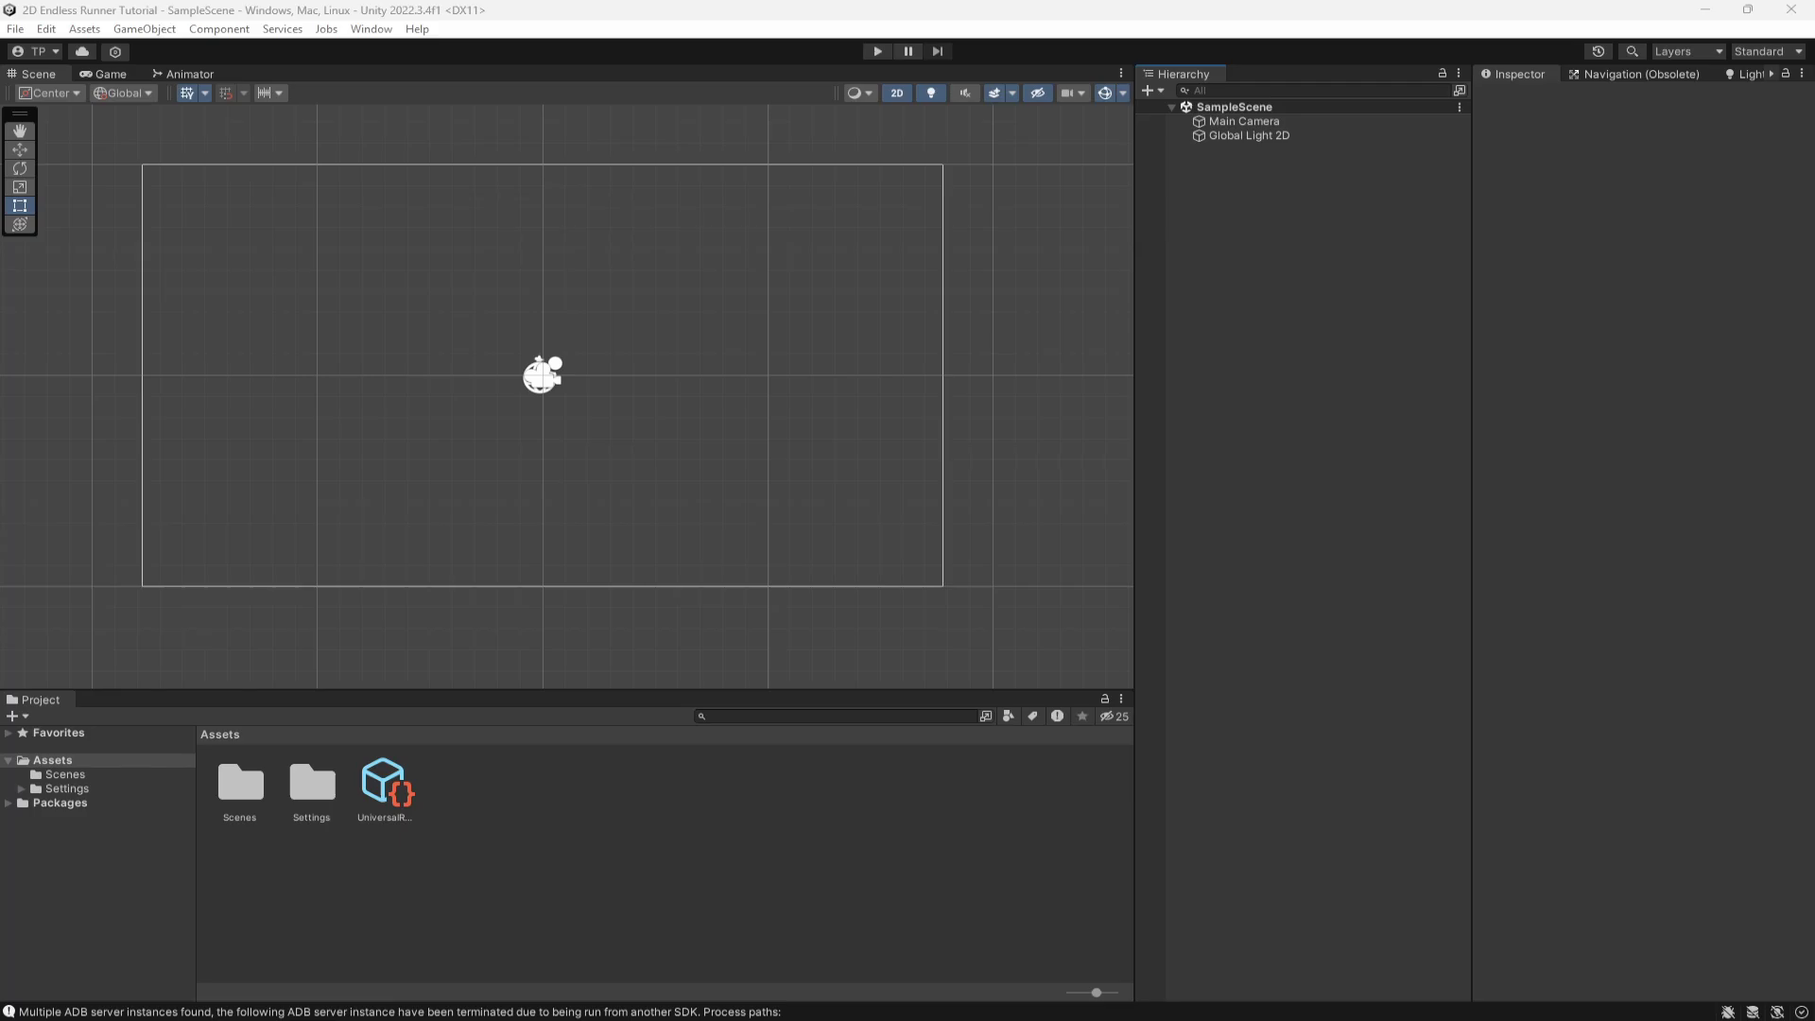
Import the BoxBoy sprite image into the project's Assets folder.
left_click_drag(510, 1020, 510, 798)
left_click(387, 790)
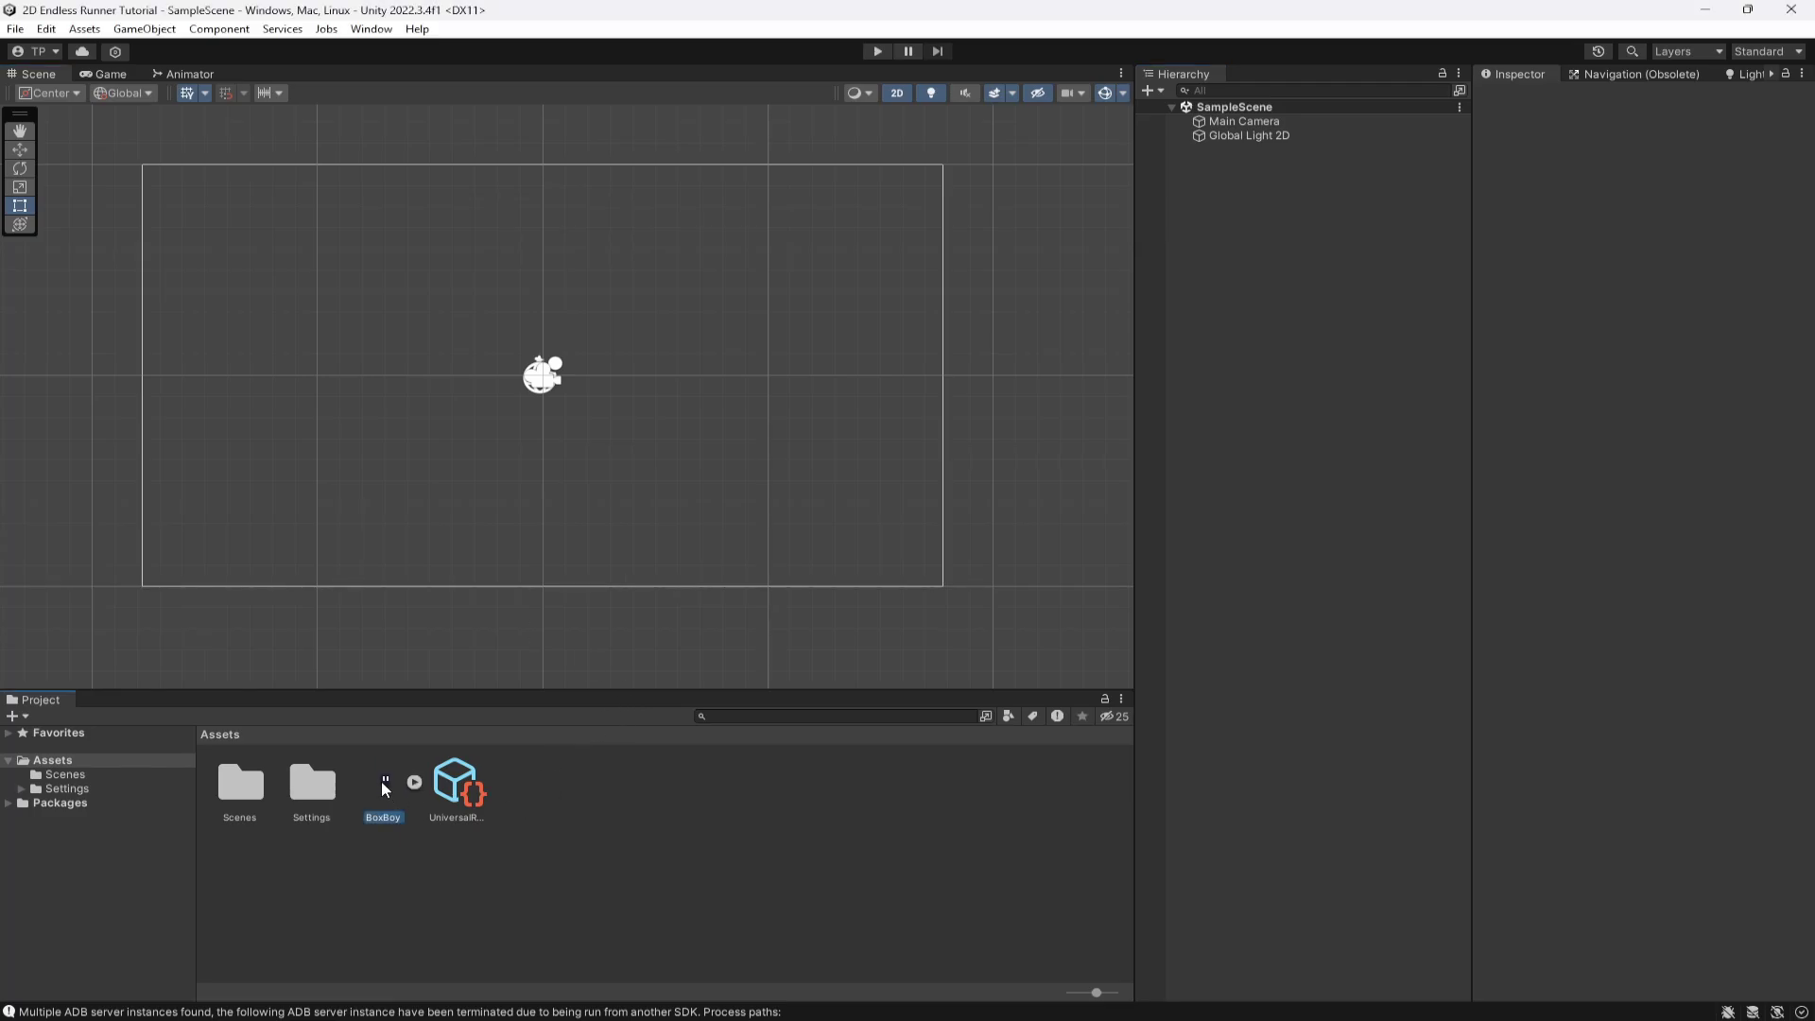
Place the BoxBoy sprite in the scene to check its size, and delete it from the scene.
left_click_drag(386, 790, 616, 493)
scroll(616, 493, "up", 3)
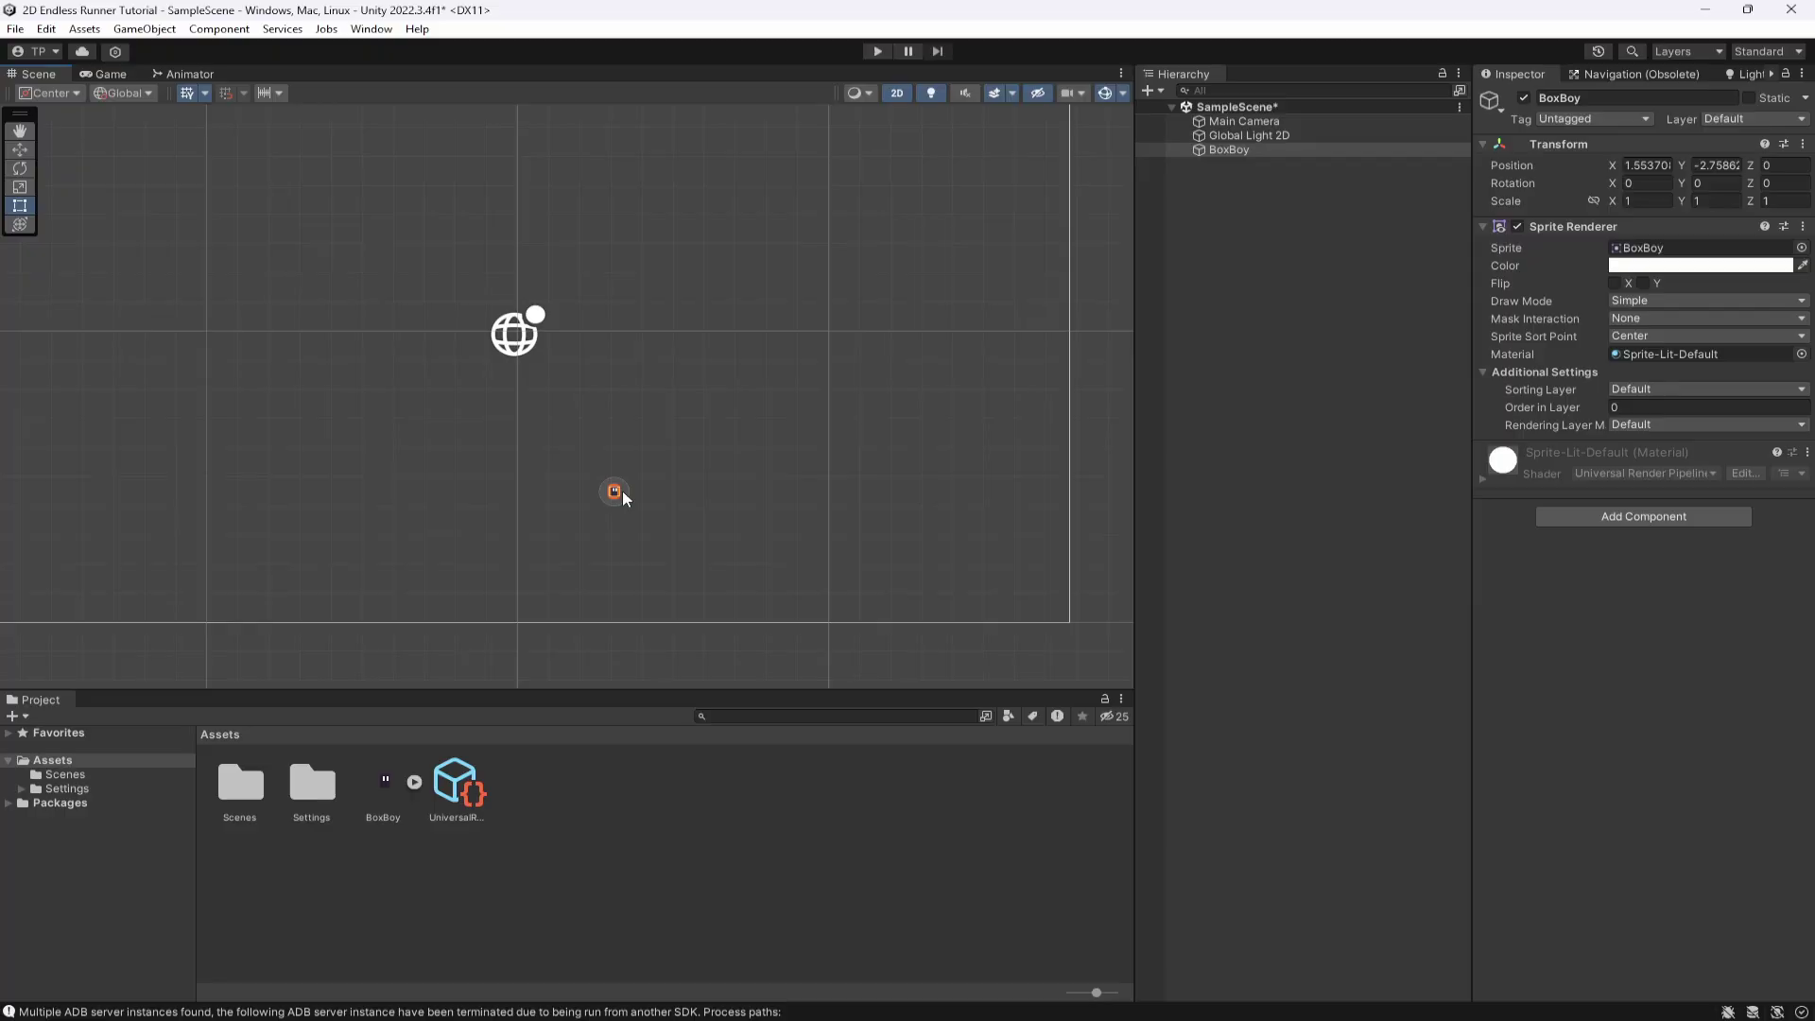
scroll(616, 493, "down", 3)
key("Delete")
Set the BoxBoy texture's import settings to 16 pixels per unit, Point (no filter) and no compression, and apply them.
left_click(383, 782)
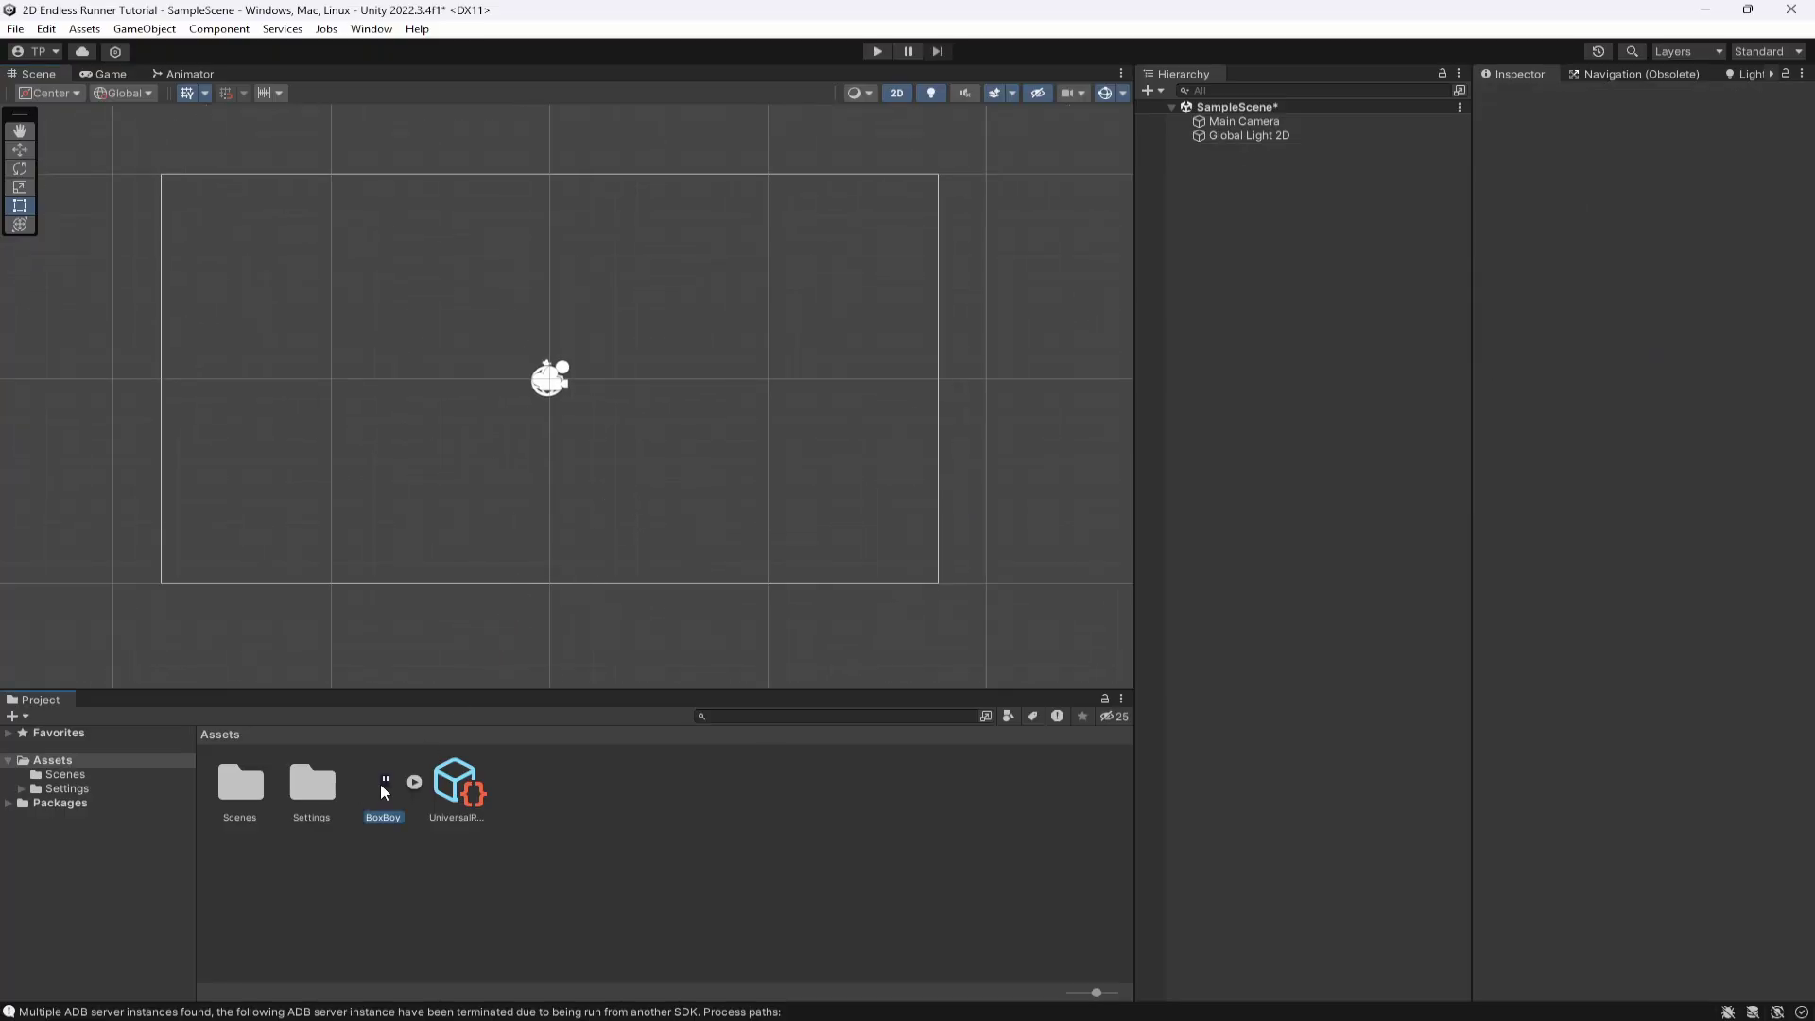
left_click(1618, 212)
type("16")
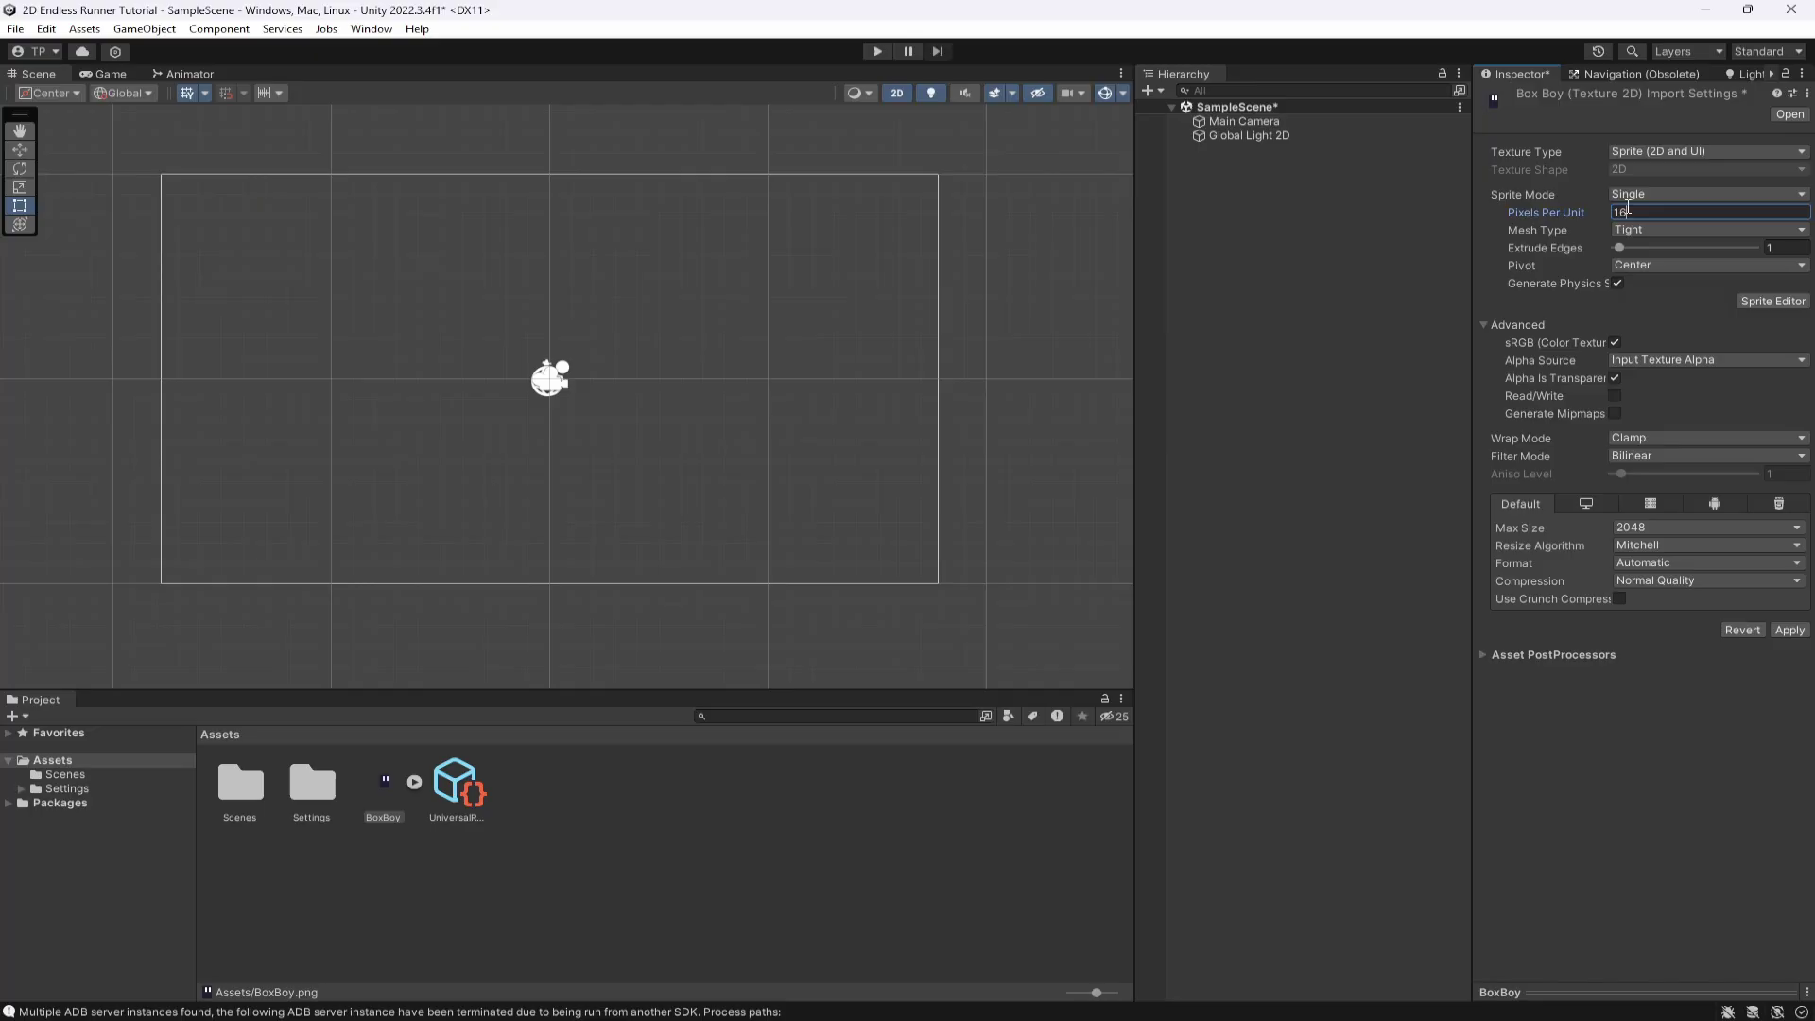
left_click(1680, 455)
left_click(1677, 461)
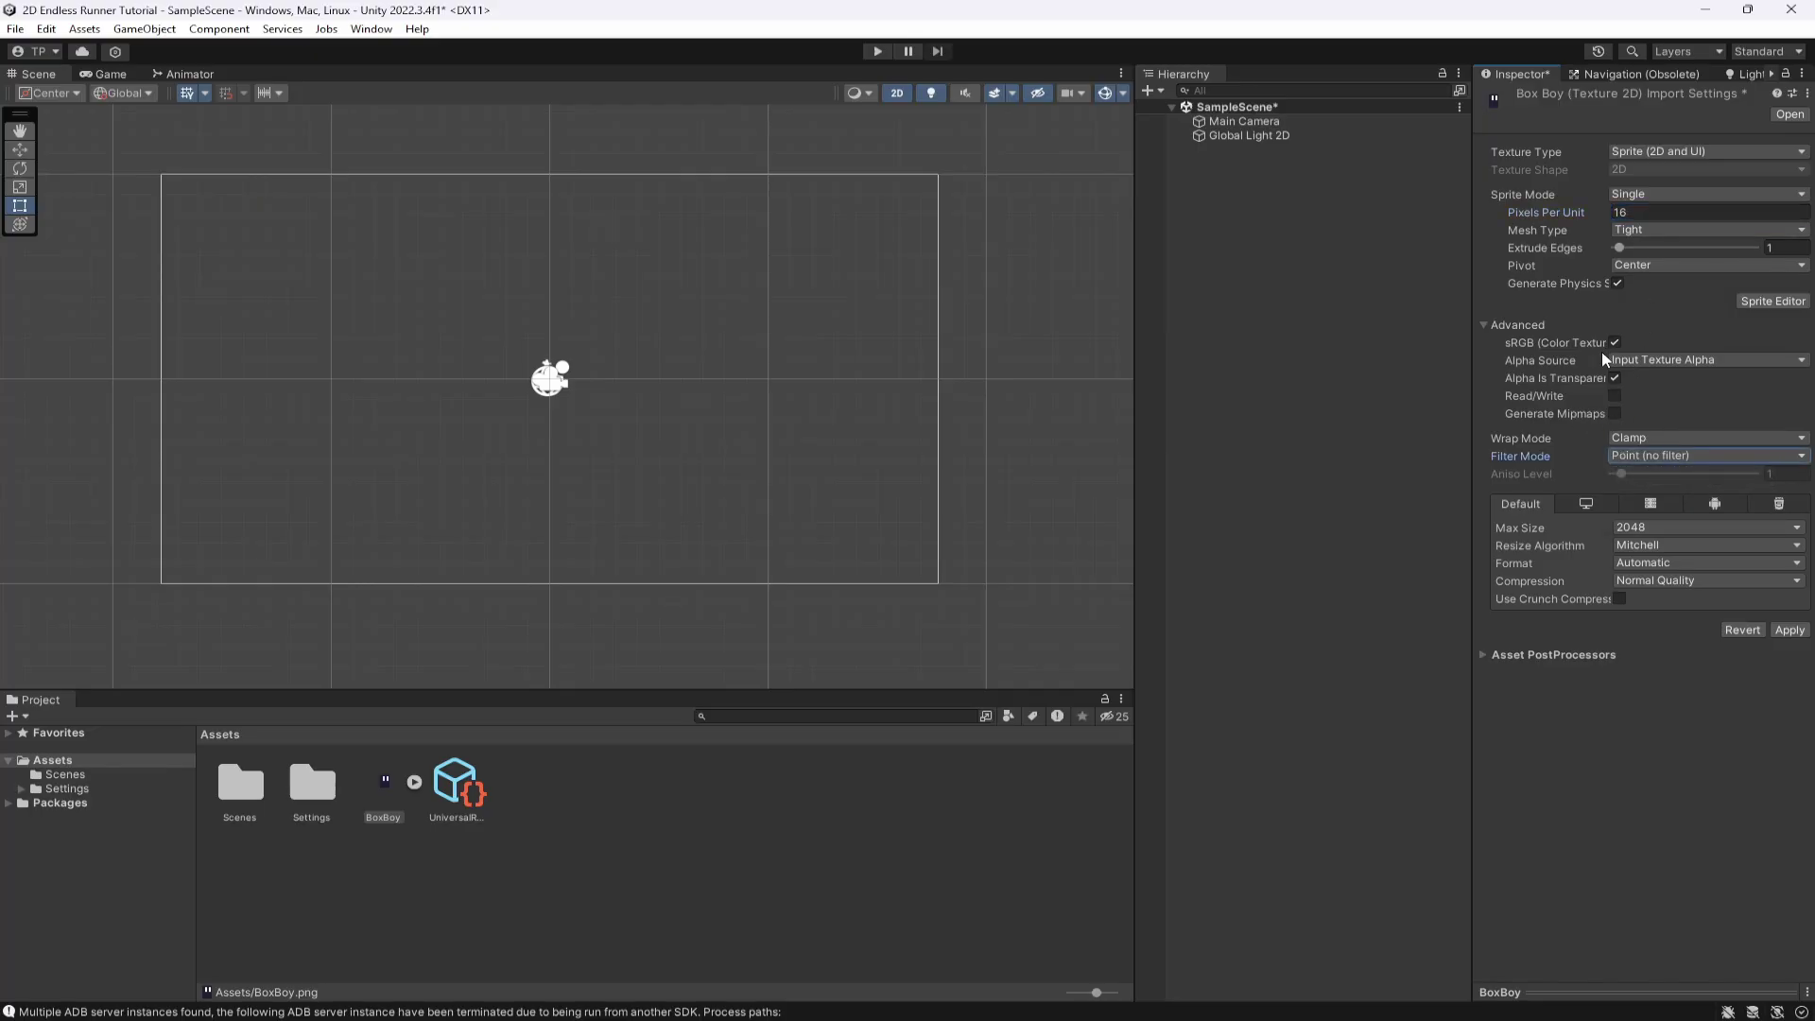
left_click(1666, 583)
left_click(1665, 582)
left_click(1665, 582)
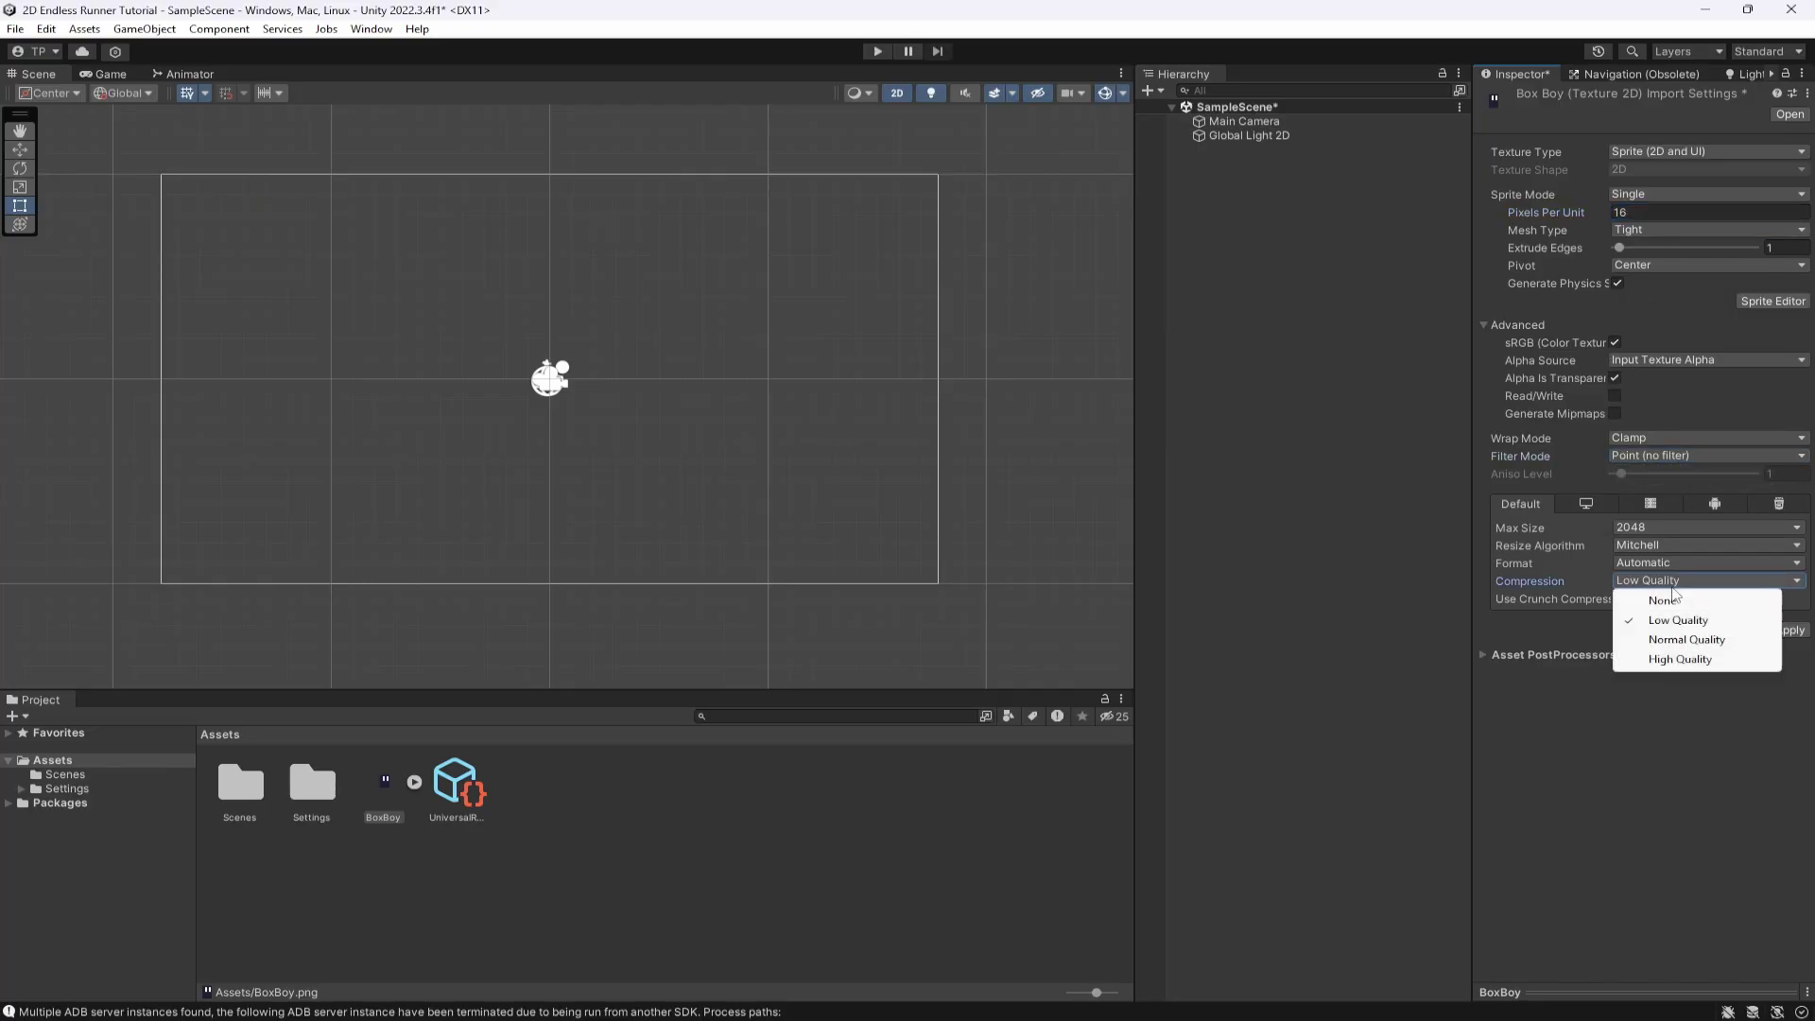
left_click(1661, 599)
left_click(1788, 611)
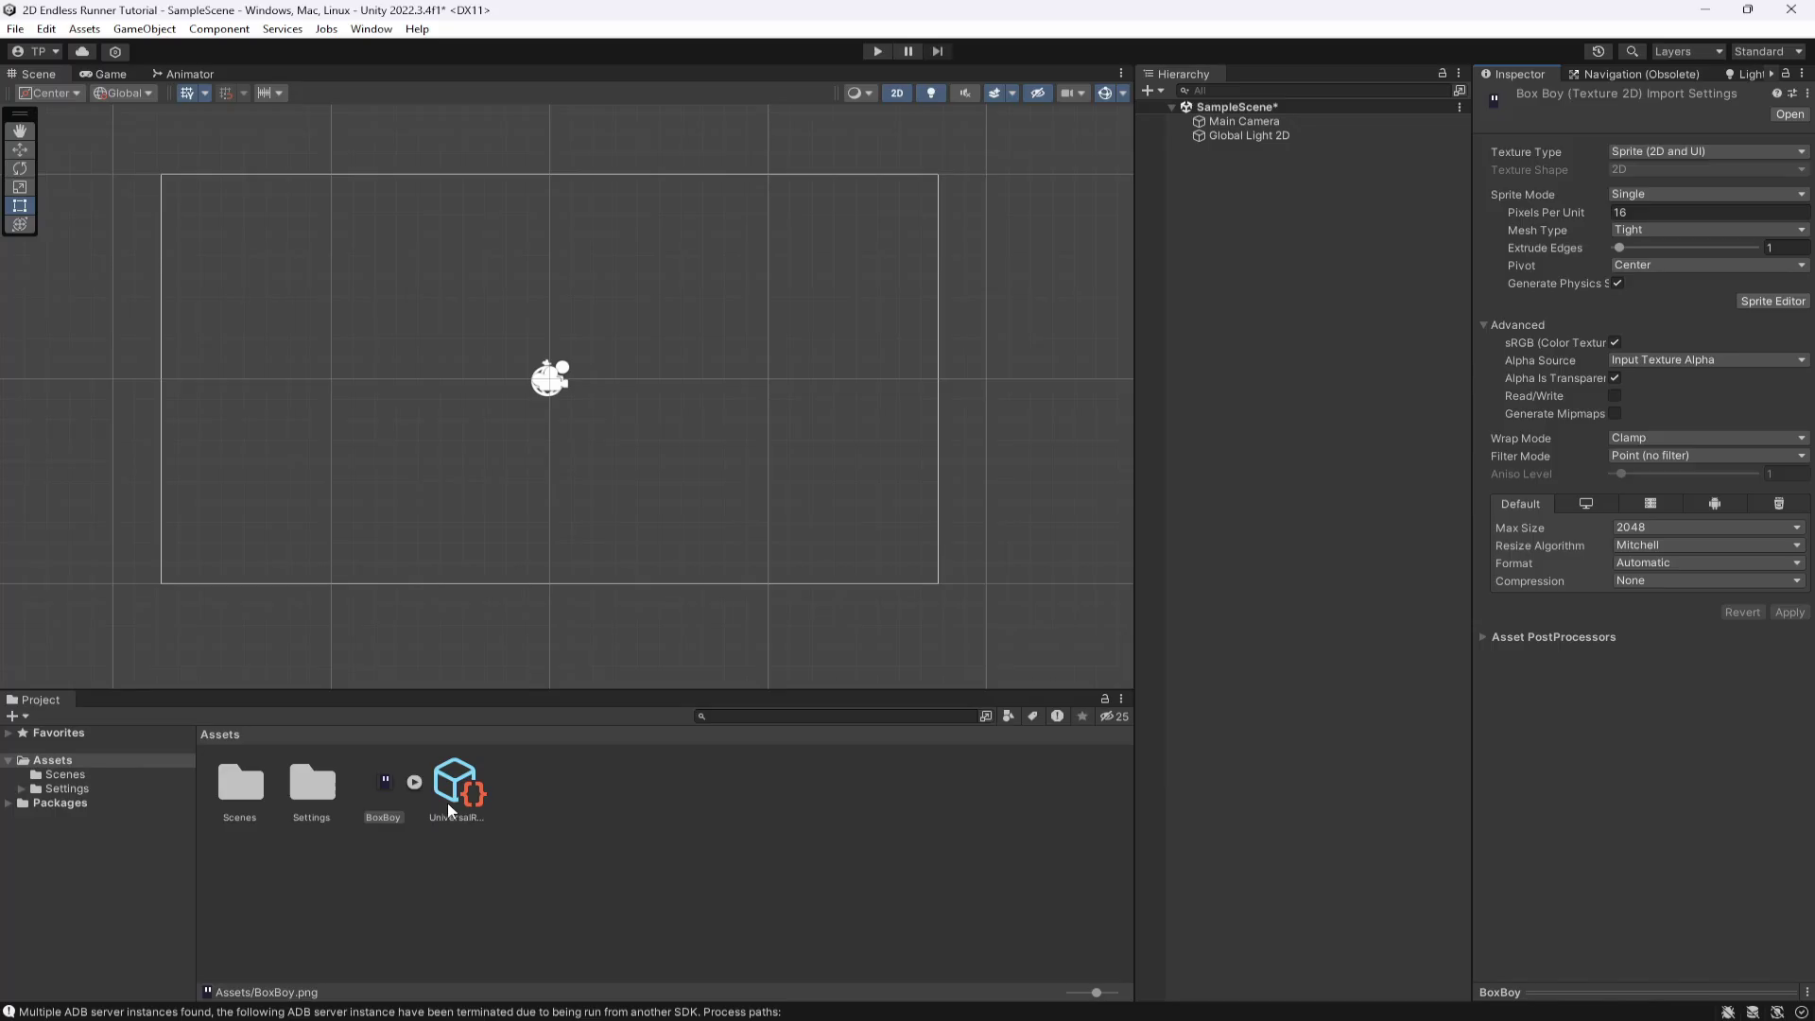
Place the BoxBoy sprite in the scene beside the camera and examine its pixels up close.
left_click_drag(385, 780, 717, 405)
scroll(741, 413, "up", 3)
left_click(797, 341)
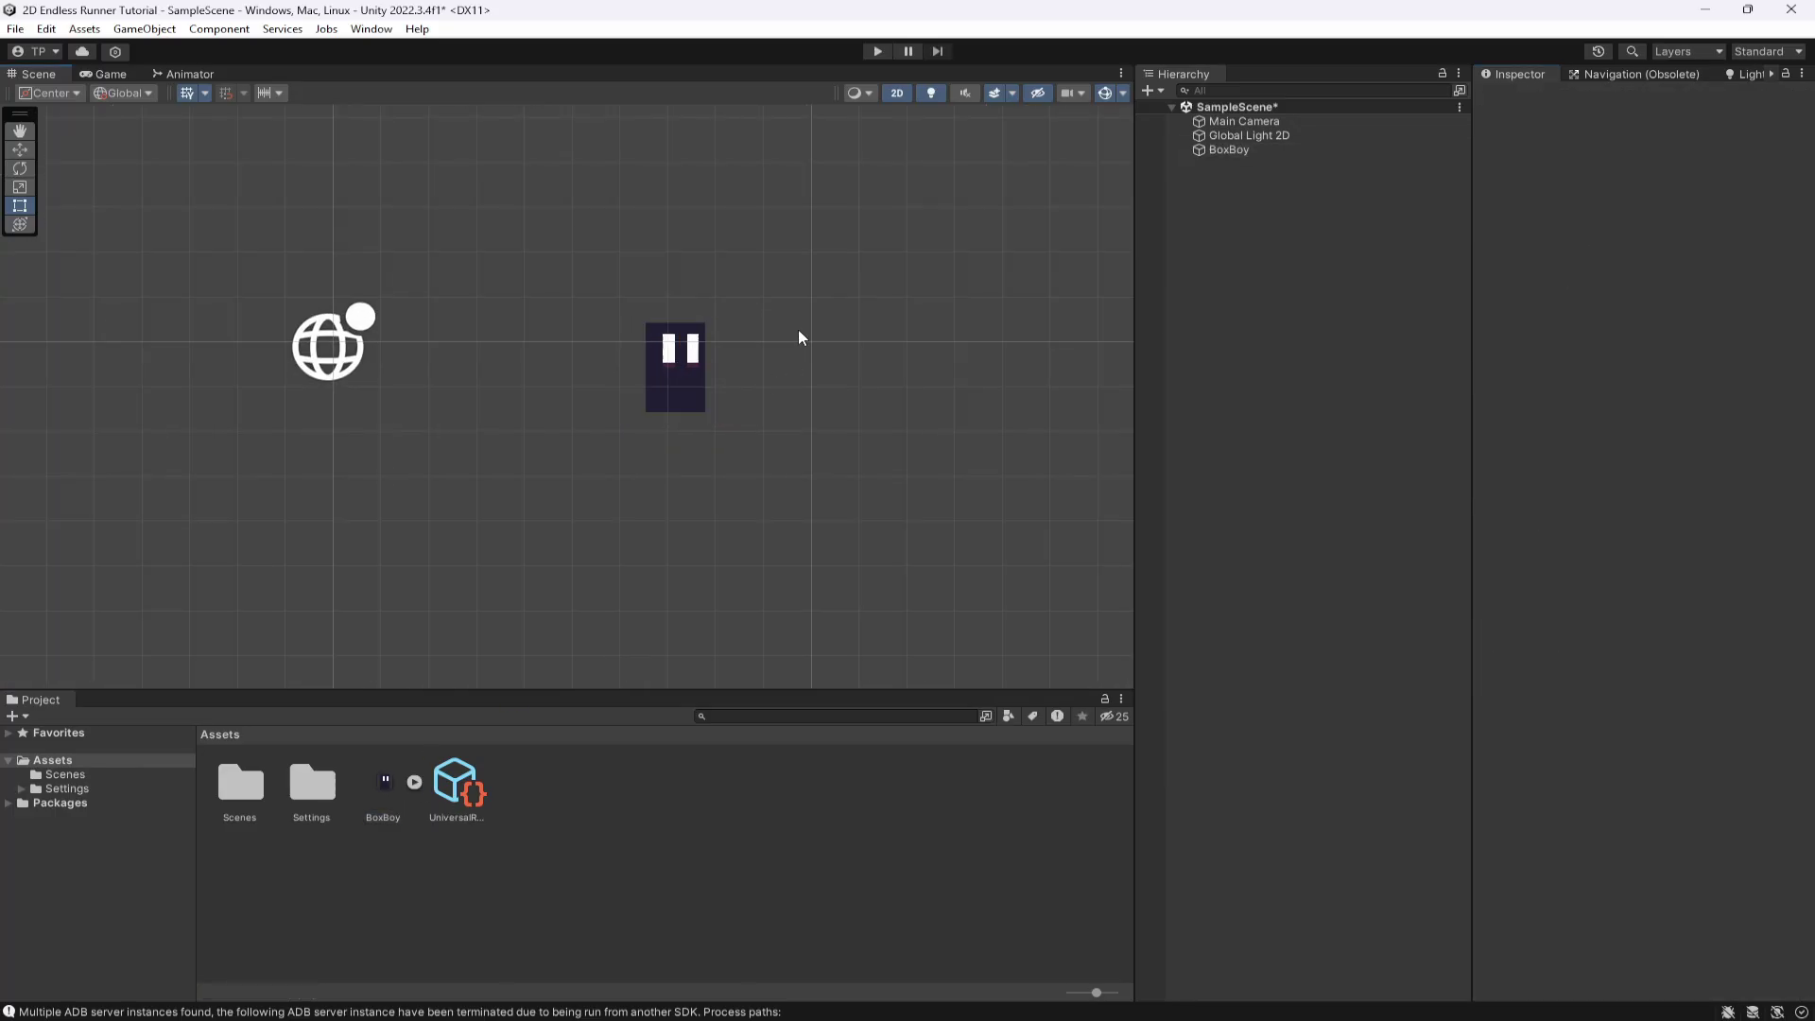
scroll(733, 368, "up", 4)
scroll(700, 359, "up", 4)
scroll(700, 364, "down", 4)
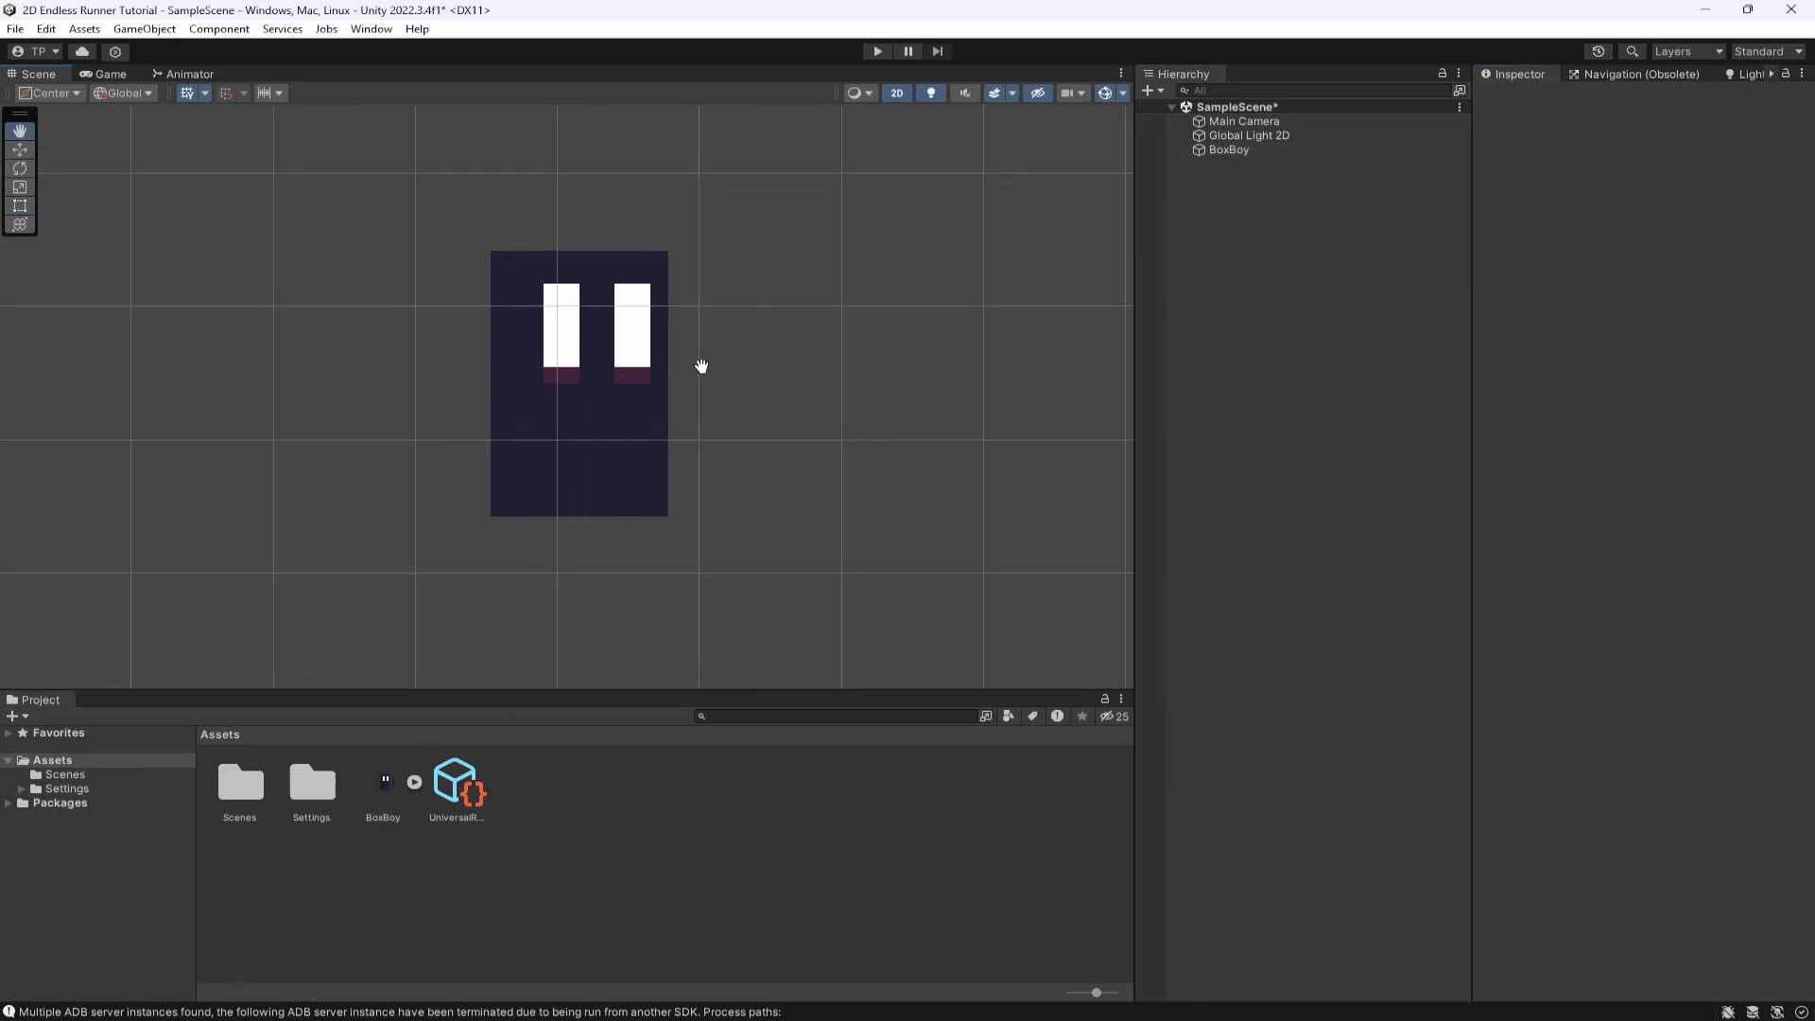
middle_click_drag(701, 364, 729, 360)
scroll(718, 367, "down", 8)
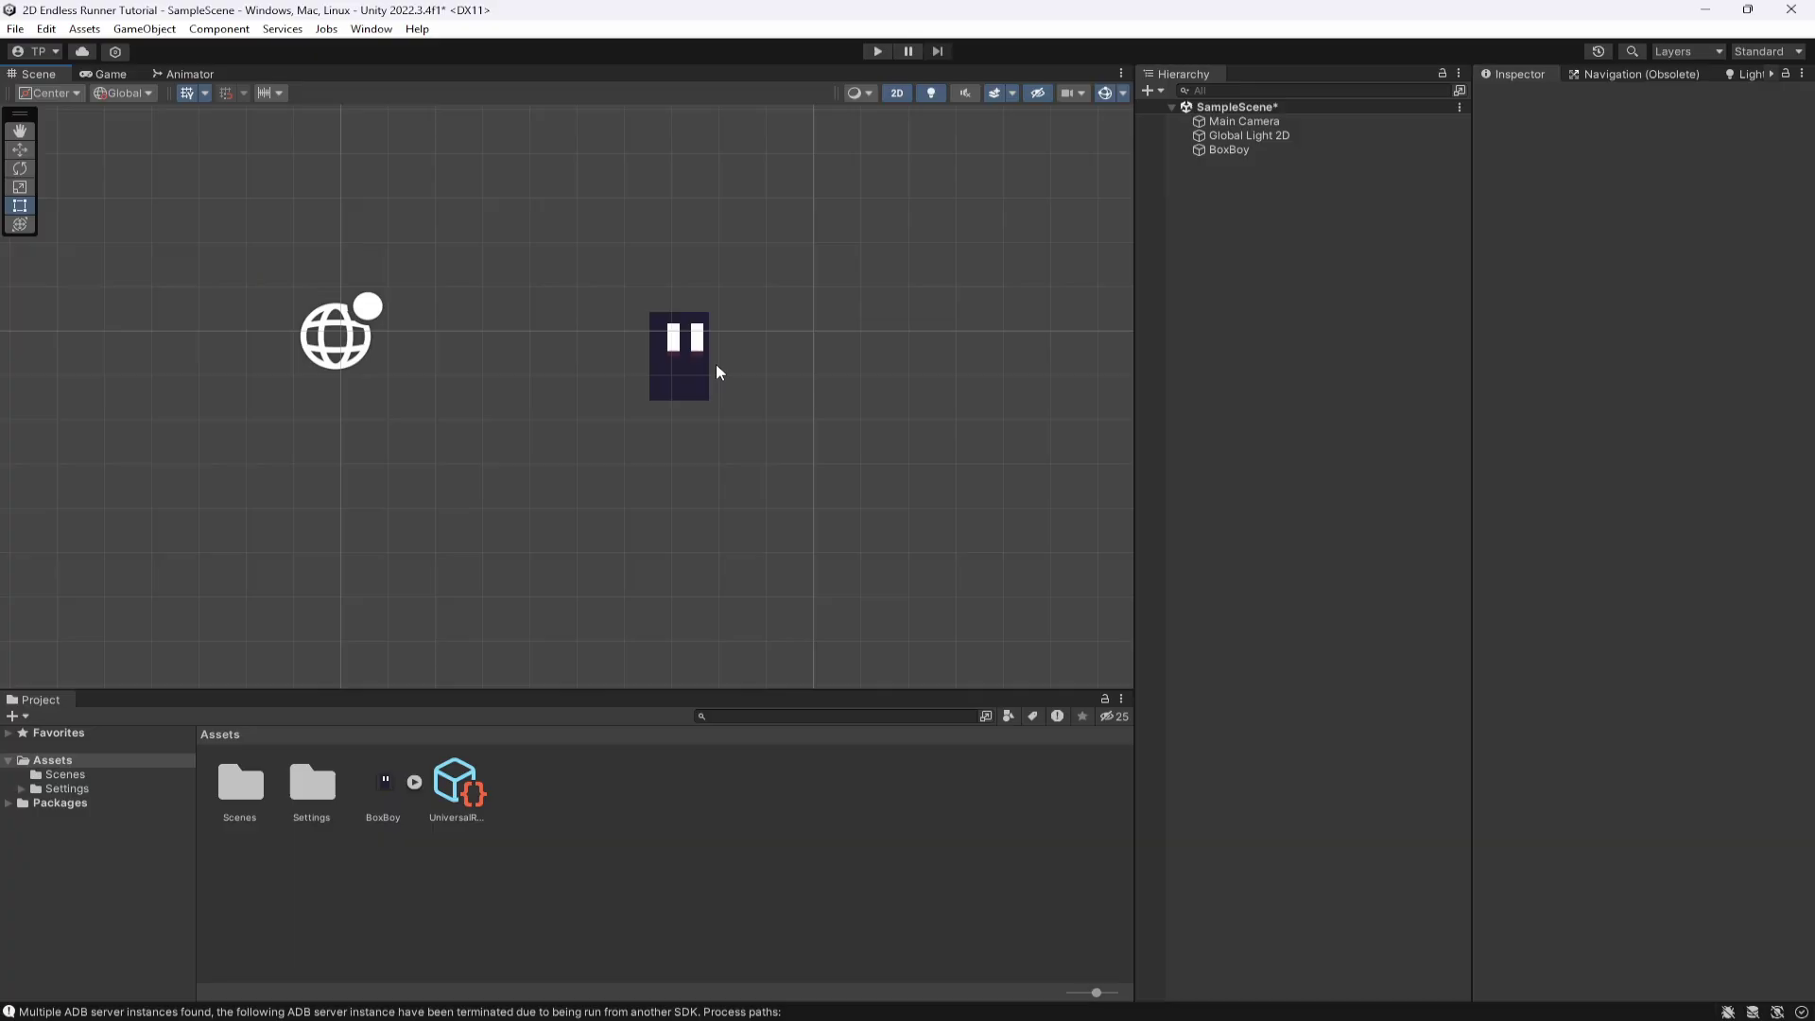
Remove the BoxBoy object from the scene, keeping the sprite asset.
left_click(376, 790)
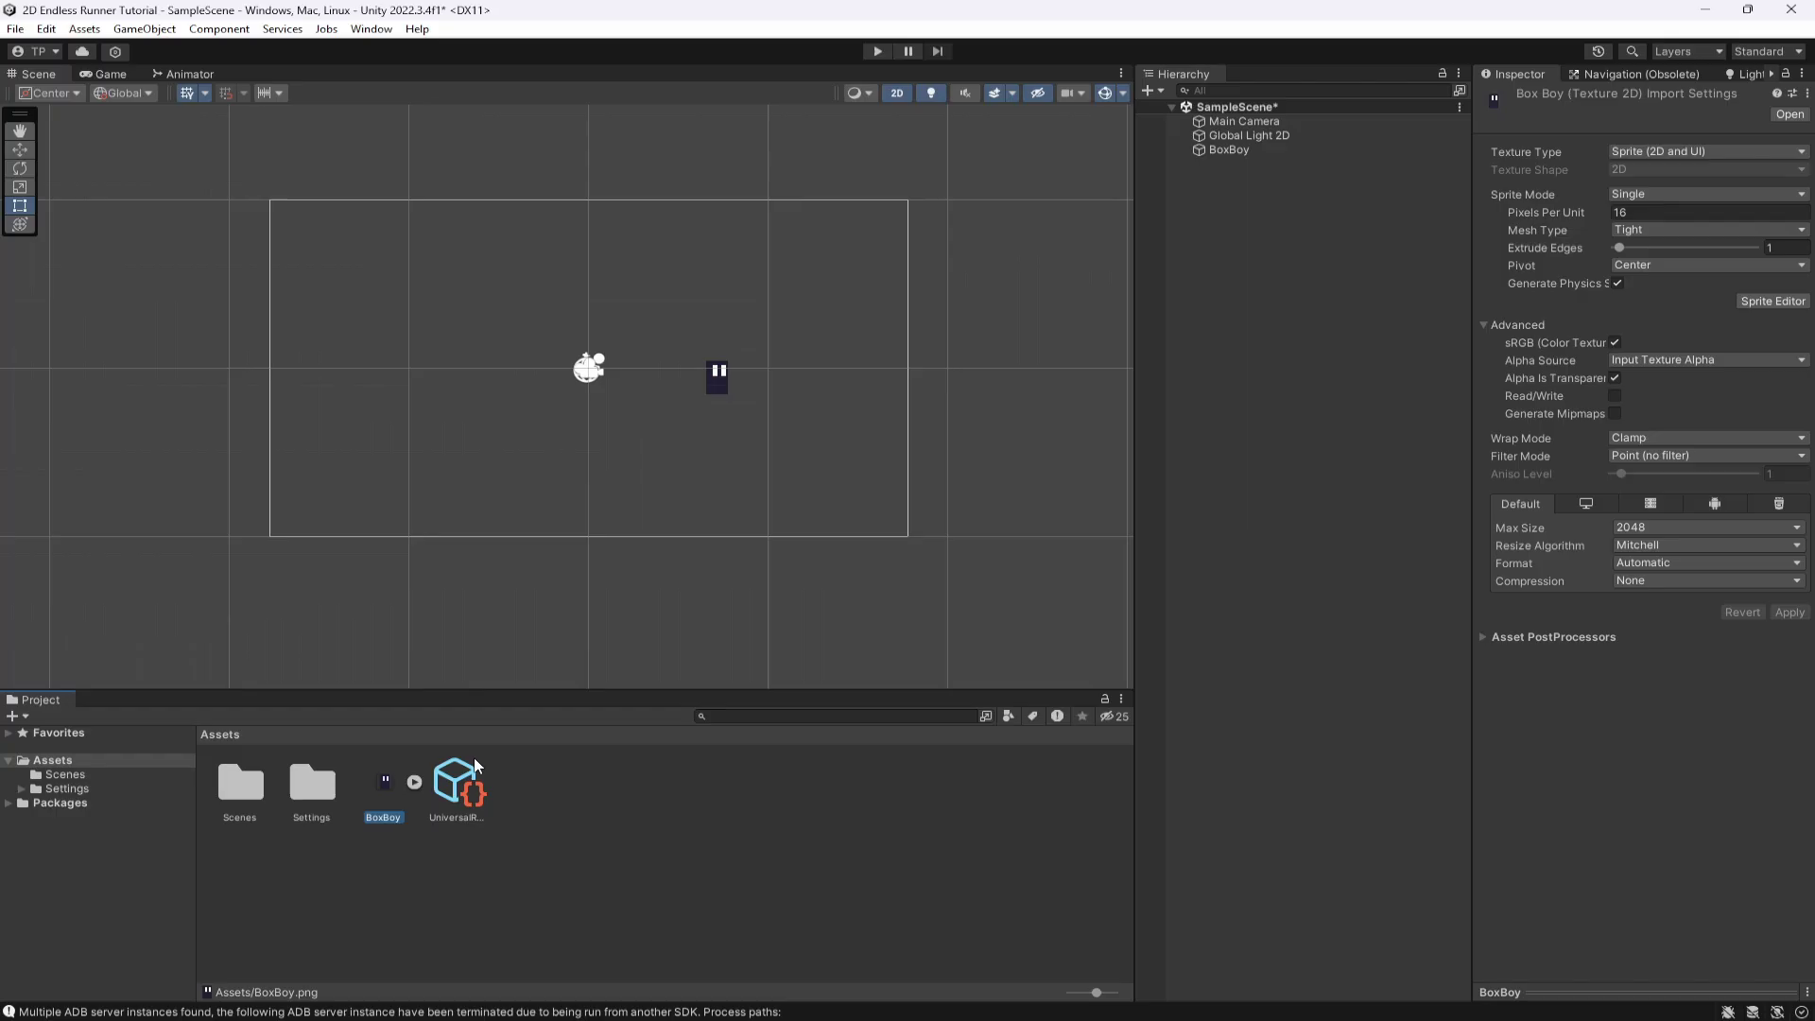
scroll(893, 373, "up", 2)
middle_click_drag(870, 384, 917, 391)
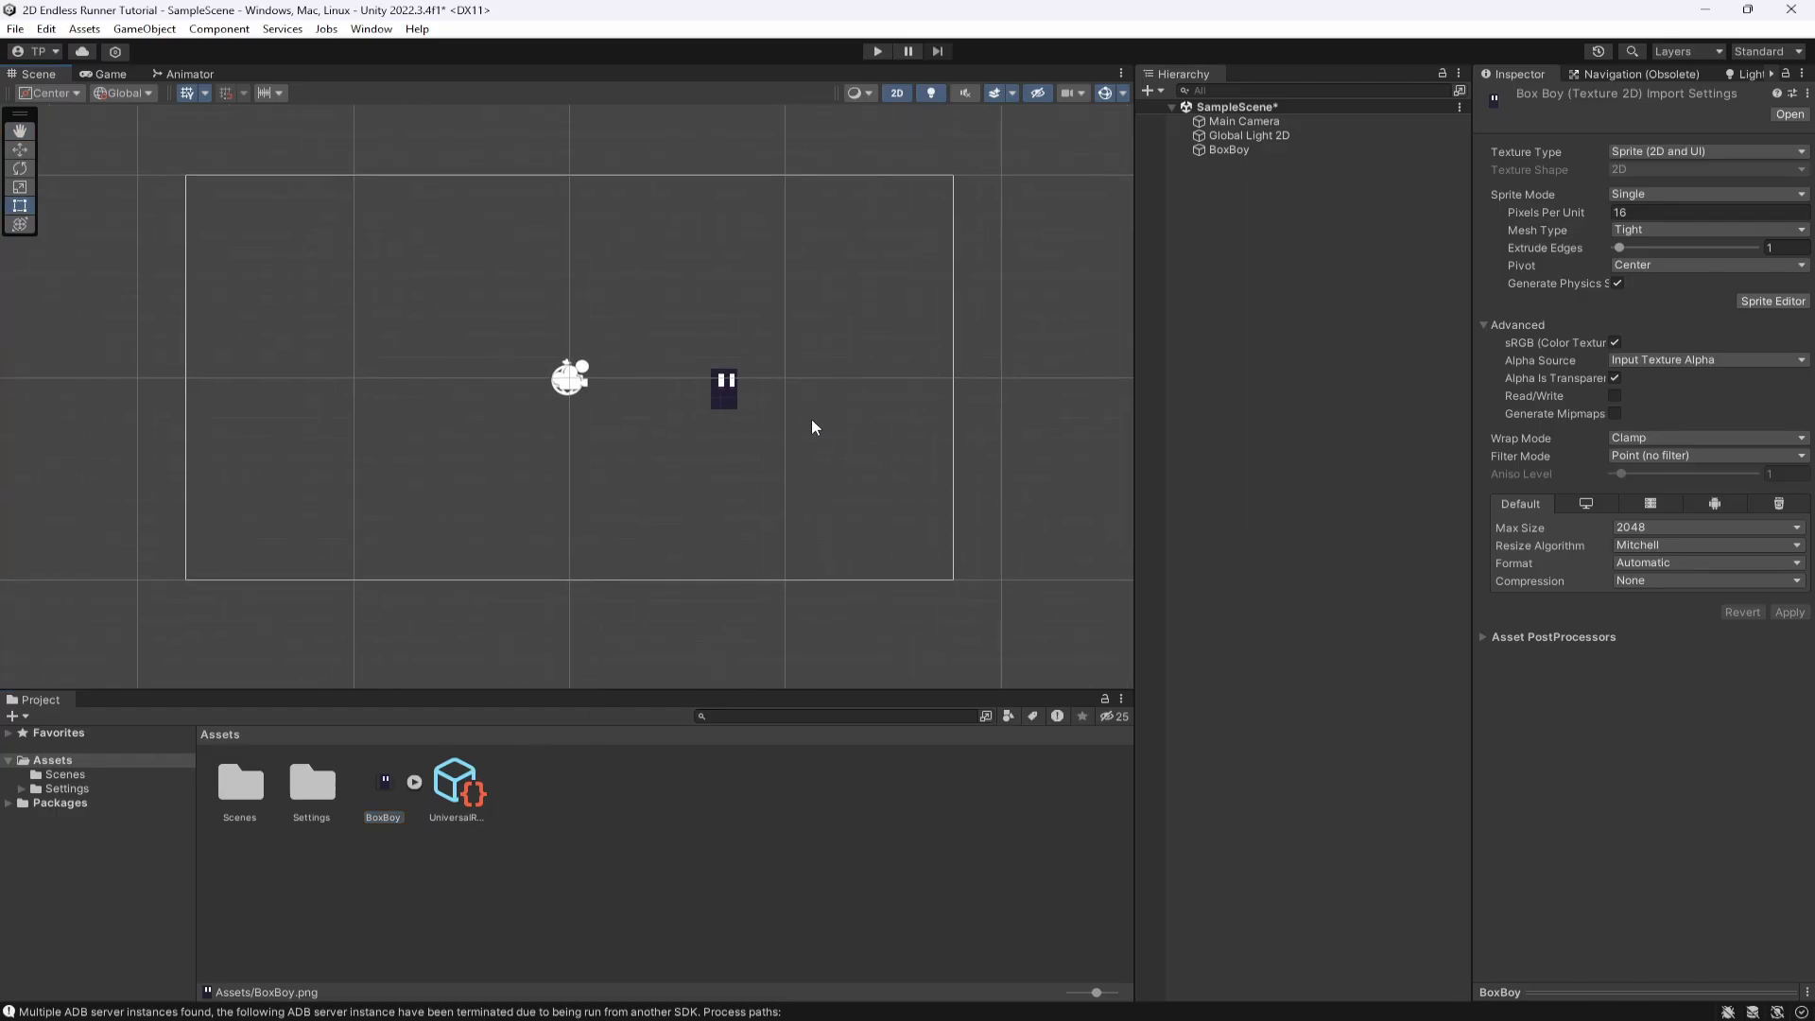
left_click(366, 792)
left_click(1036, 556)
left_click(1252, 150)
key("ctrl+z")
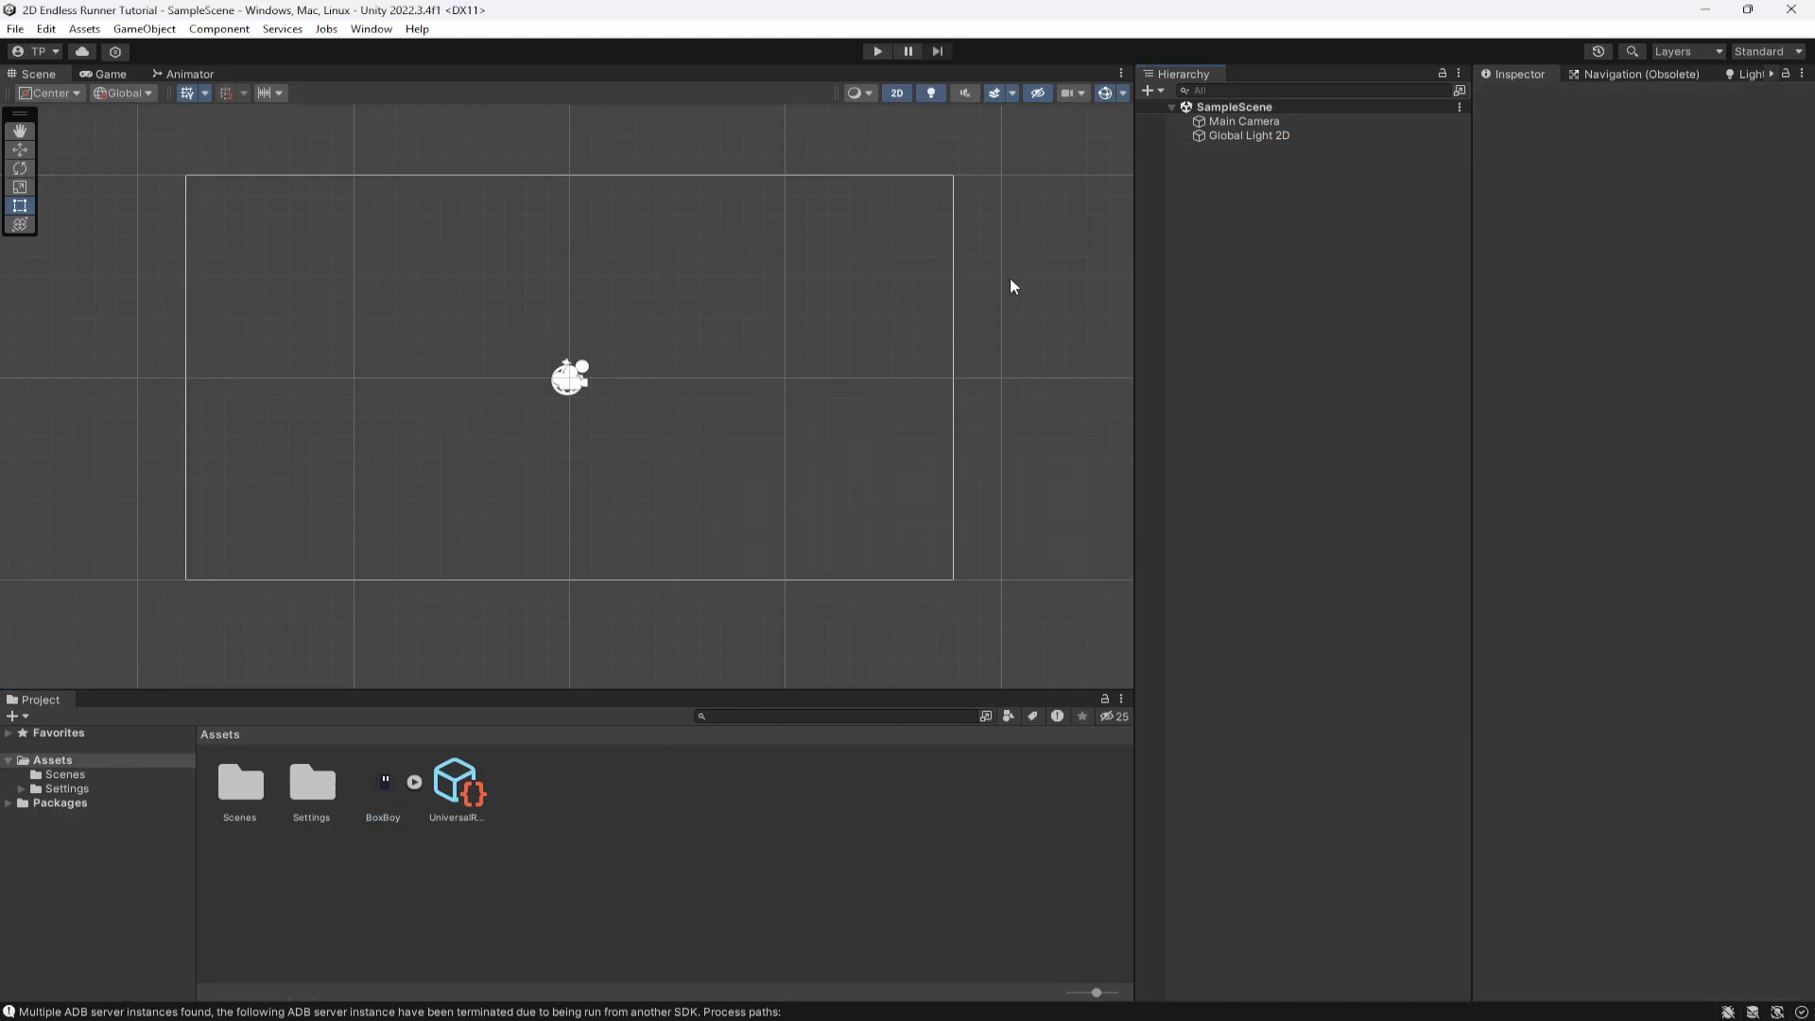
scroll(616, 441, "up", 2)
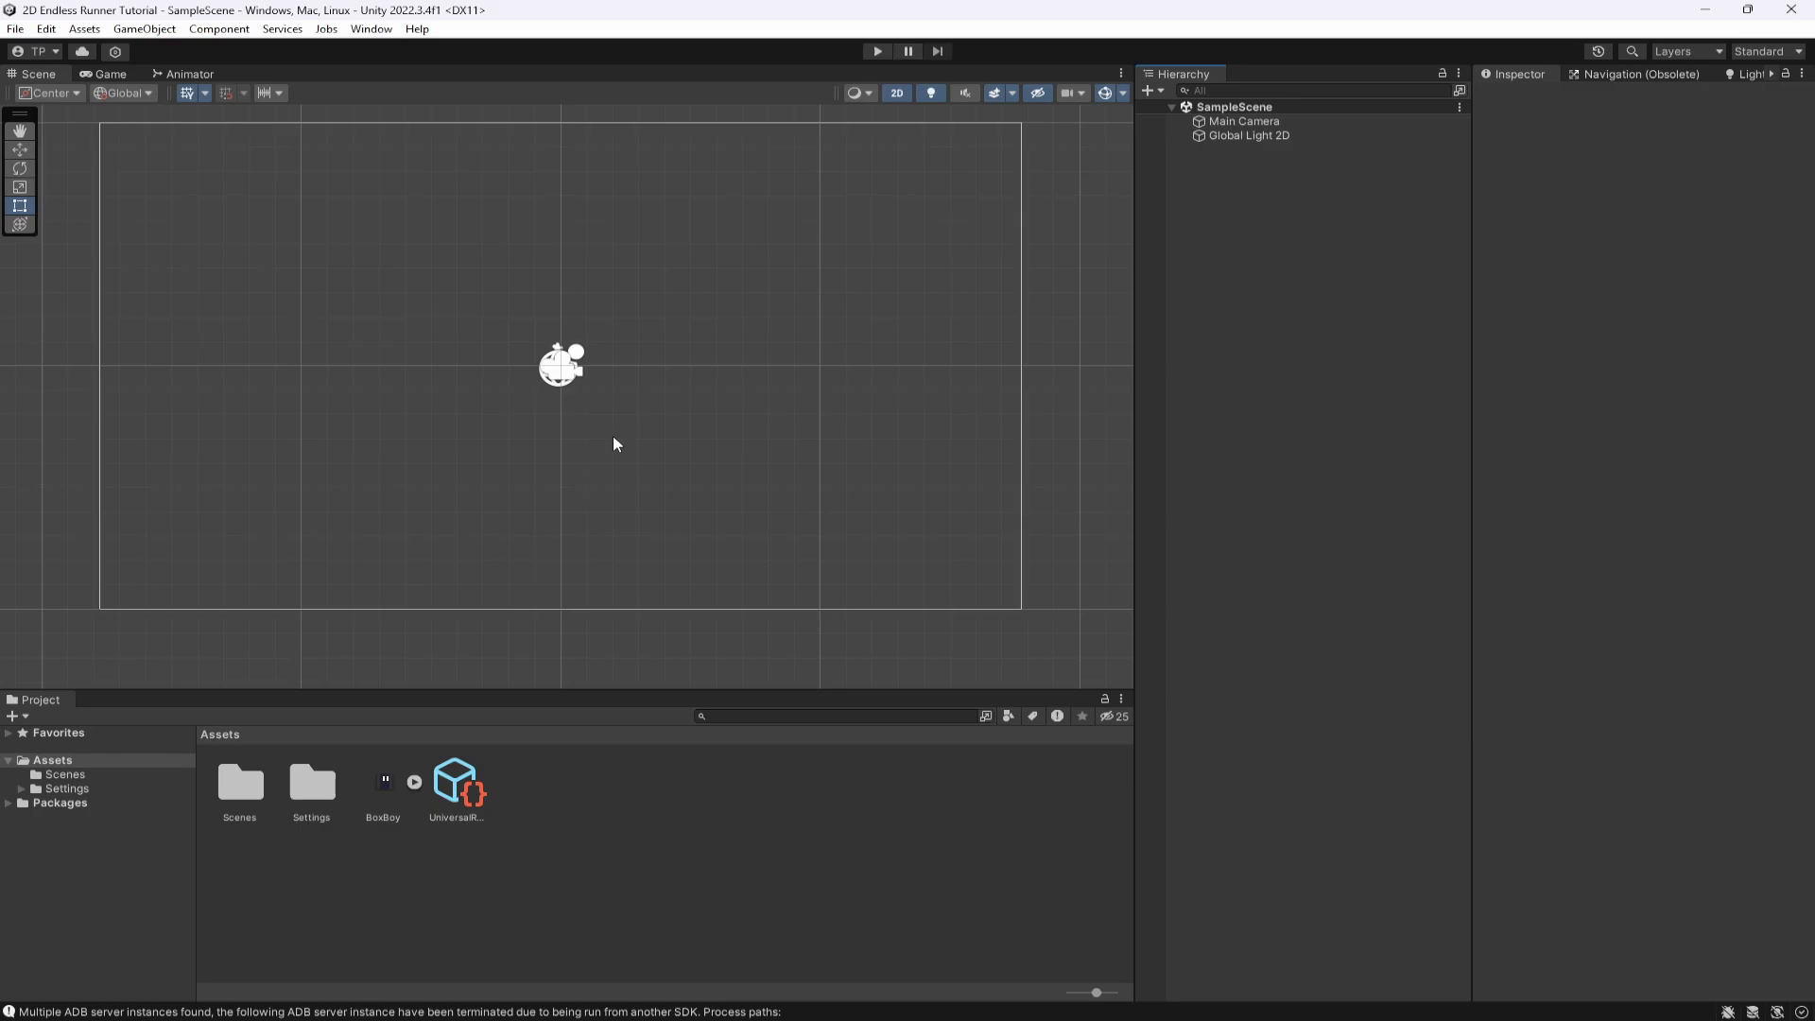
middle_click_drag(591, 450, 580, 483)
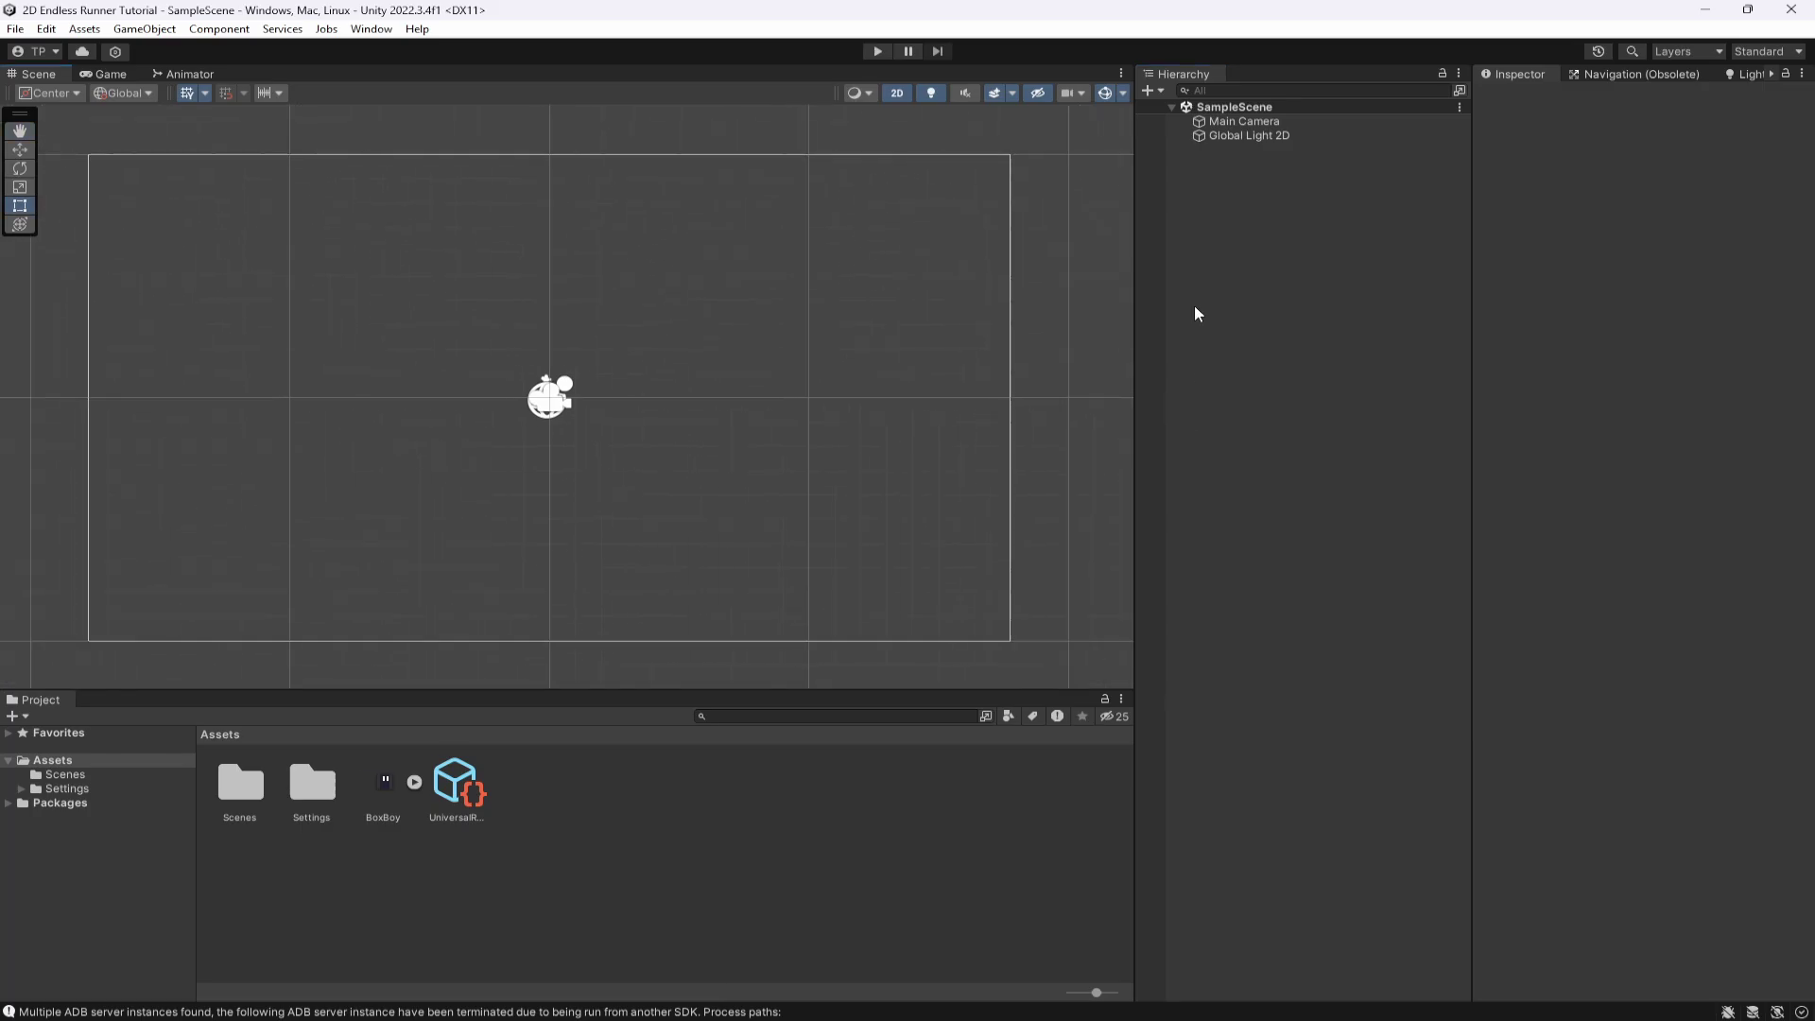
right_click(1272, 236)
left_click(1355, 479)
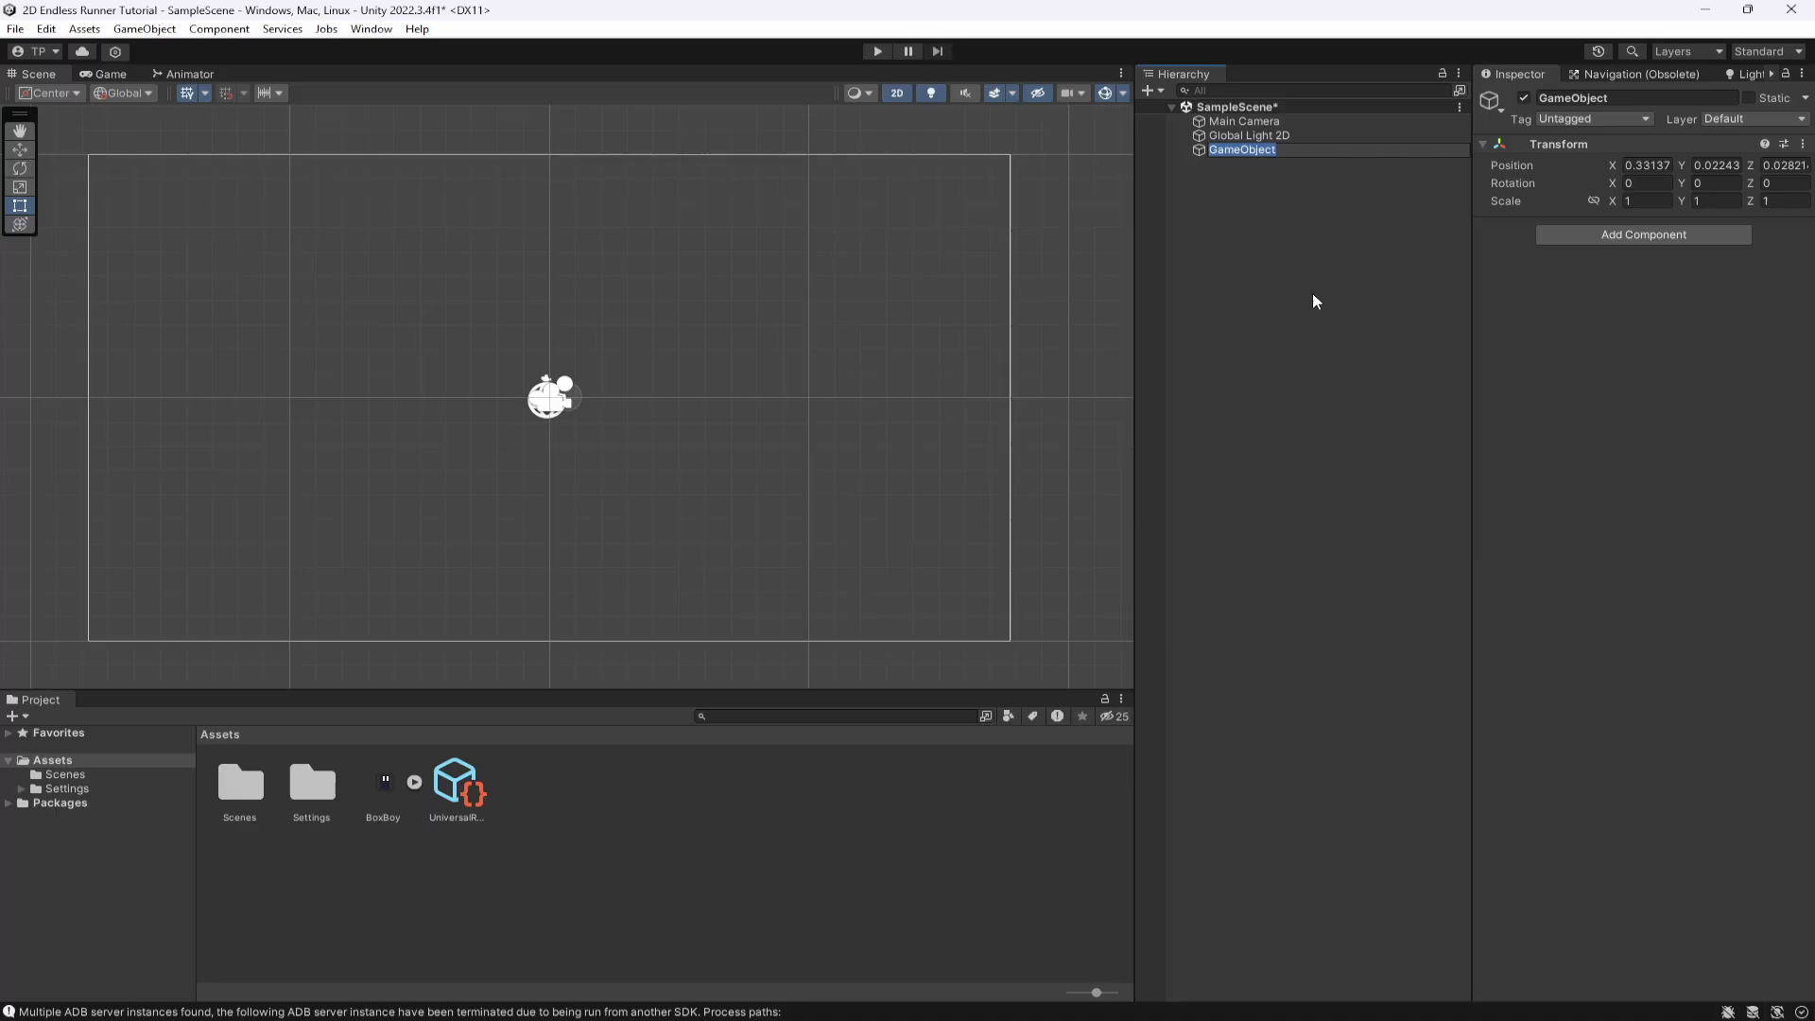
key("ctrl+z")
key("ctrl+z")
Add a 2D square sprite object to the scene and name it Ground.
right_click(1286, 289)
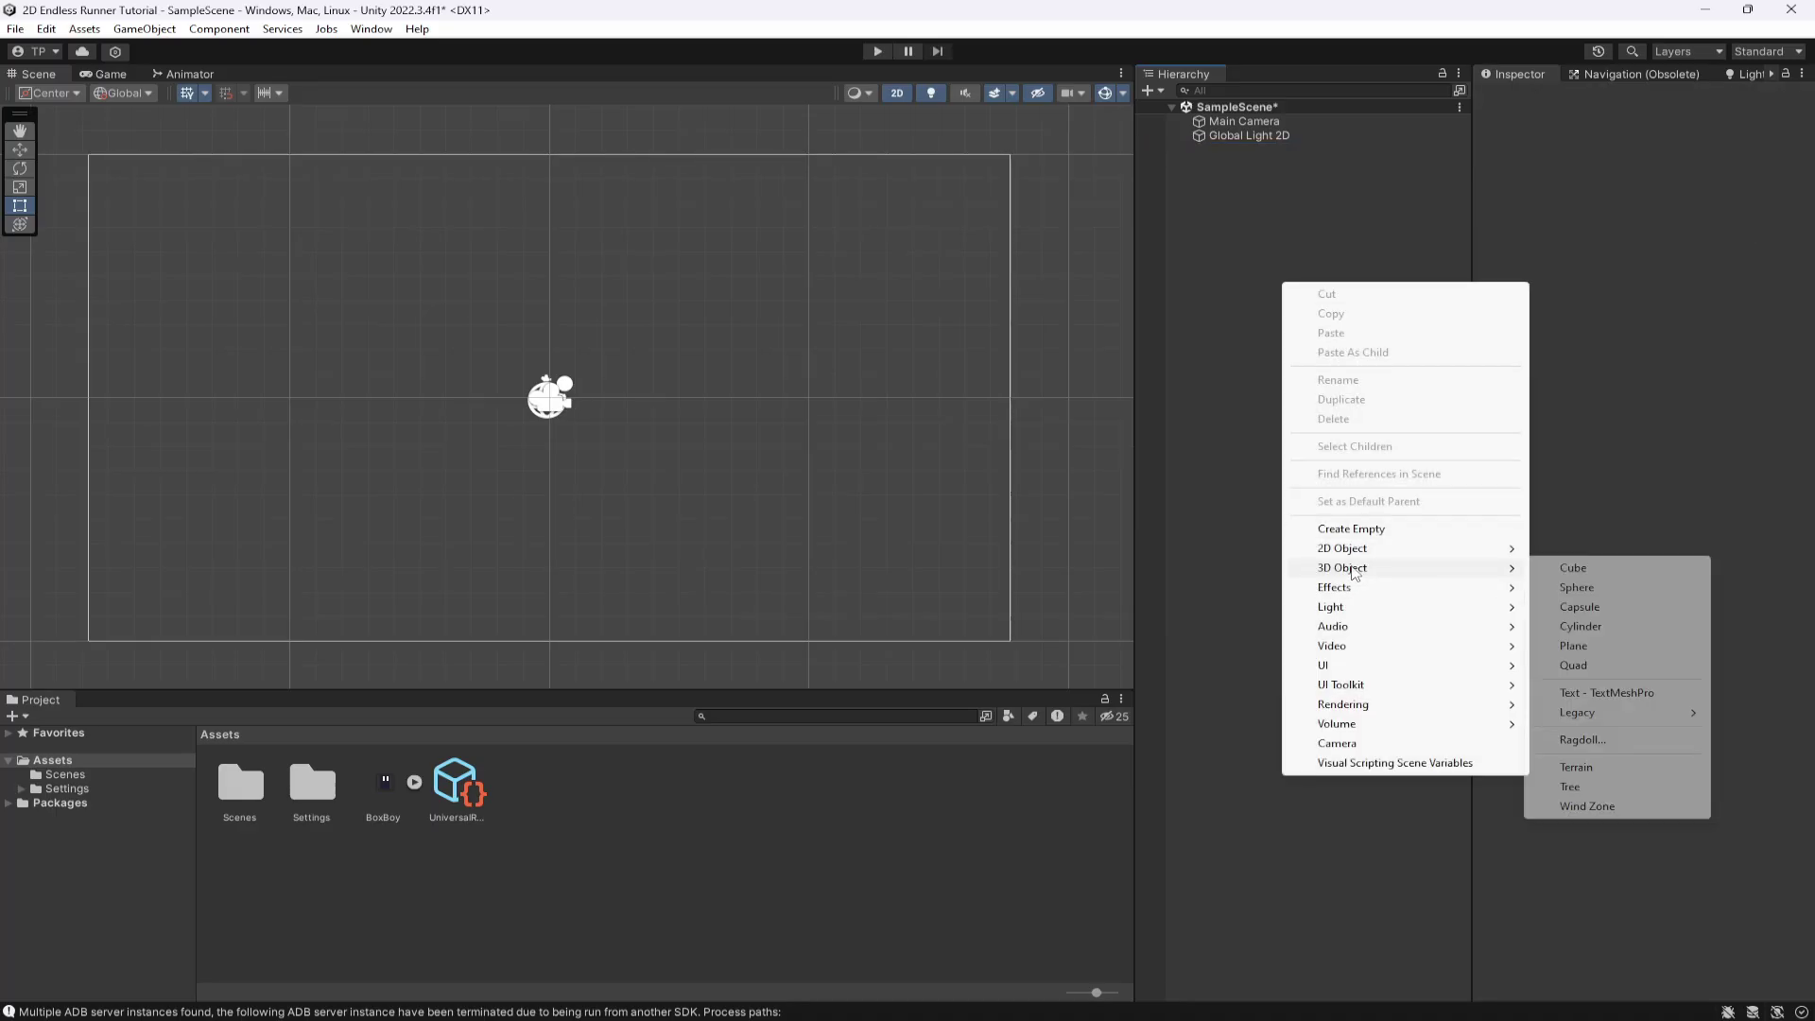
mouse_move(1418, 548)
mouse_move(1554, 550)
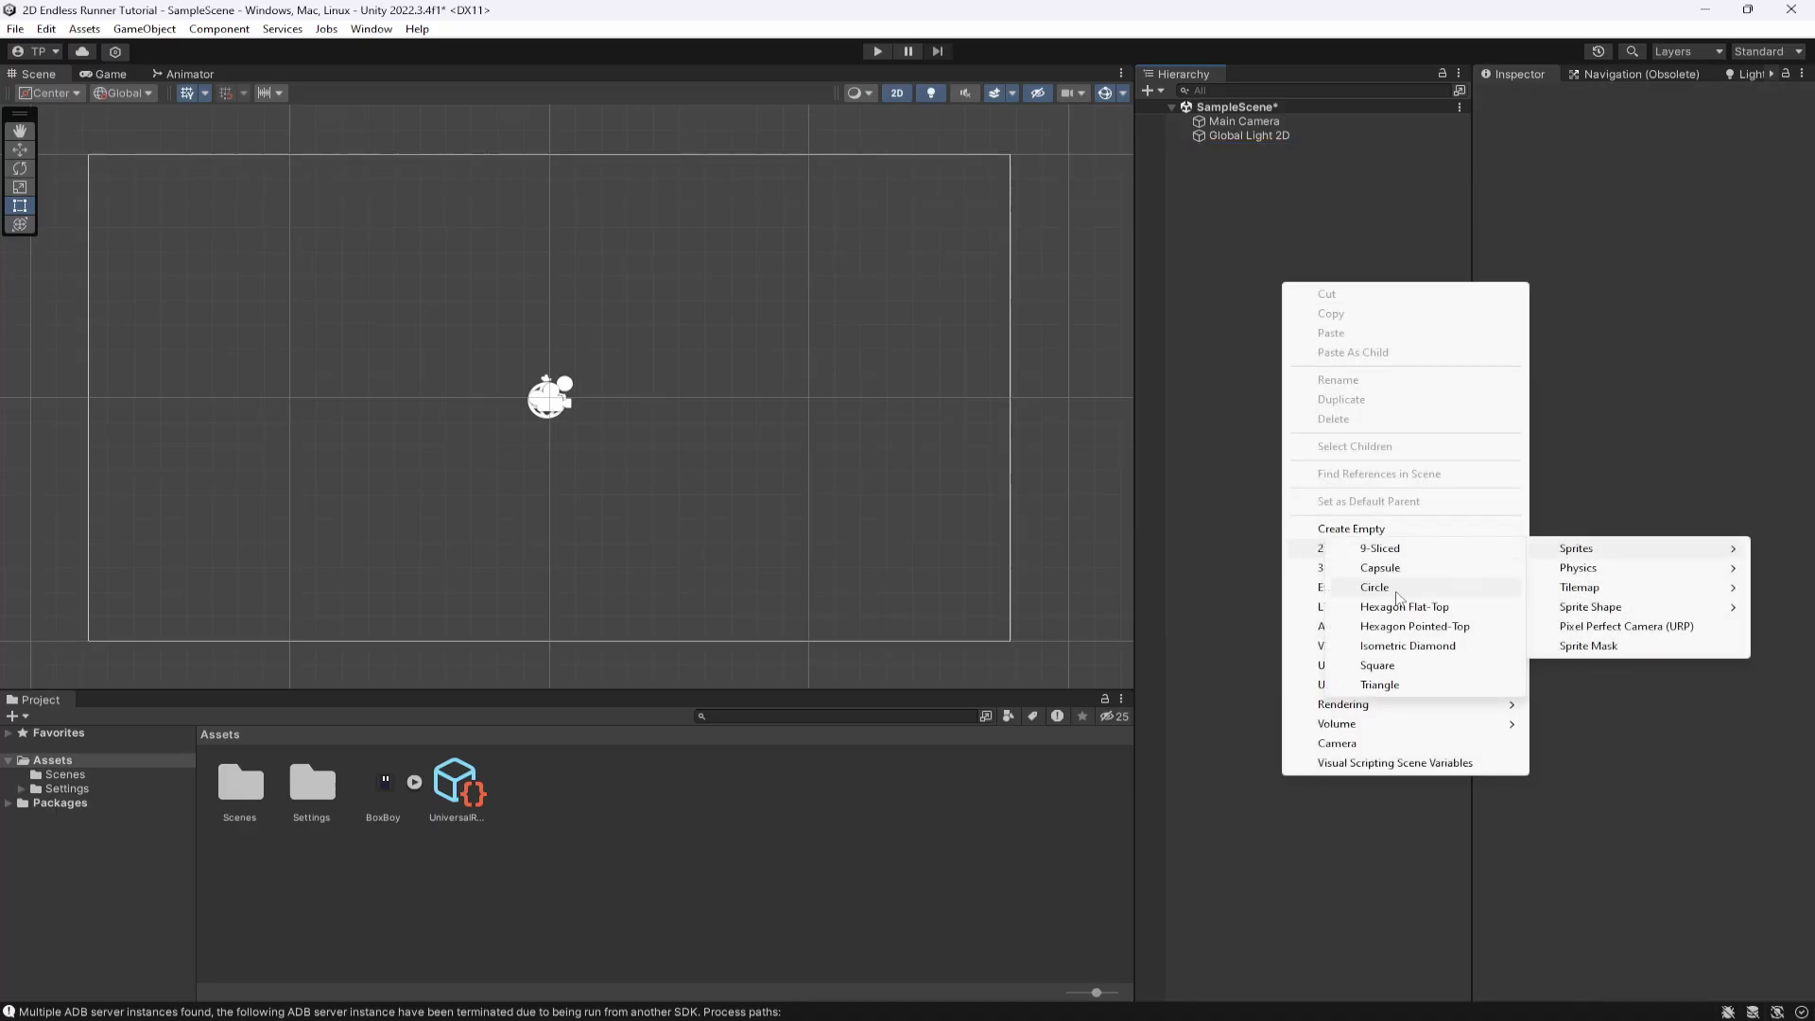
left_click(1377, 664)
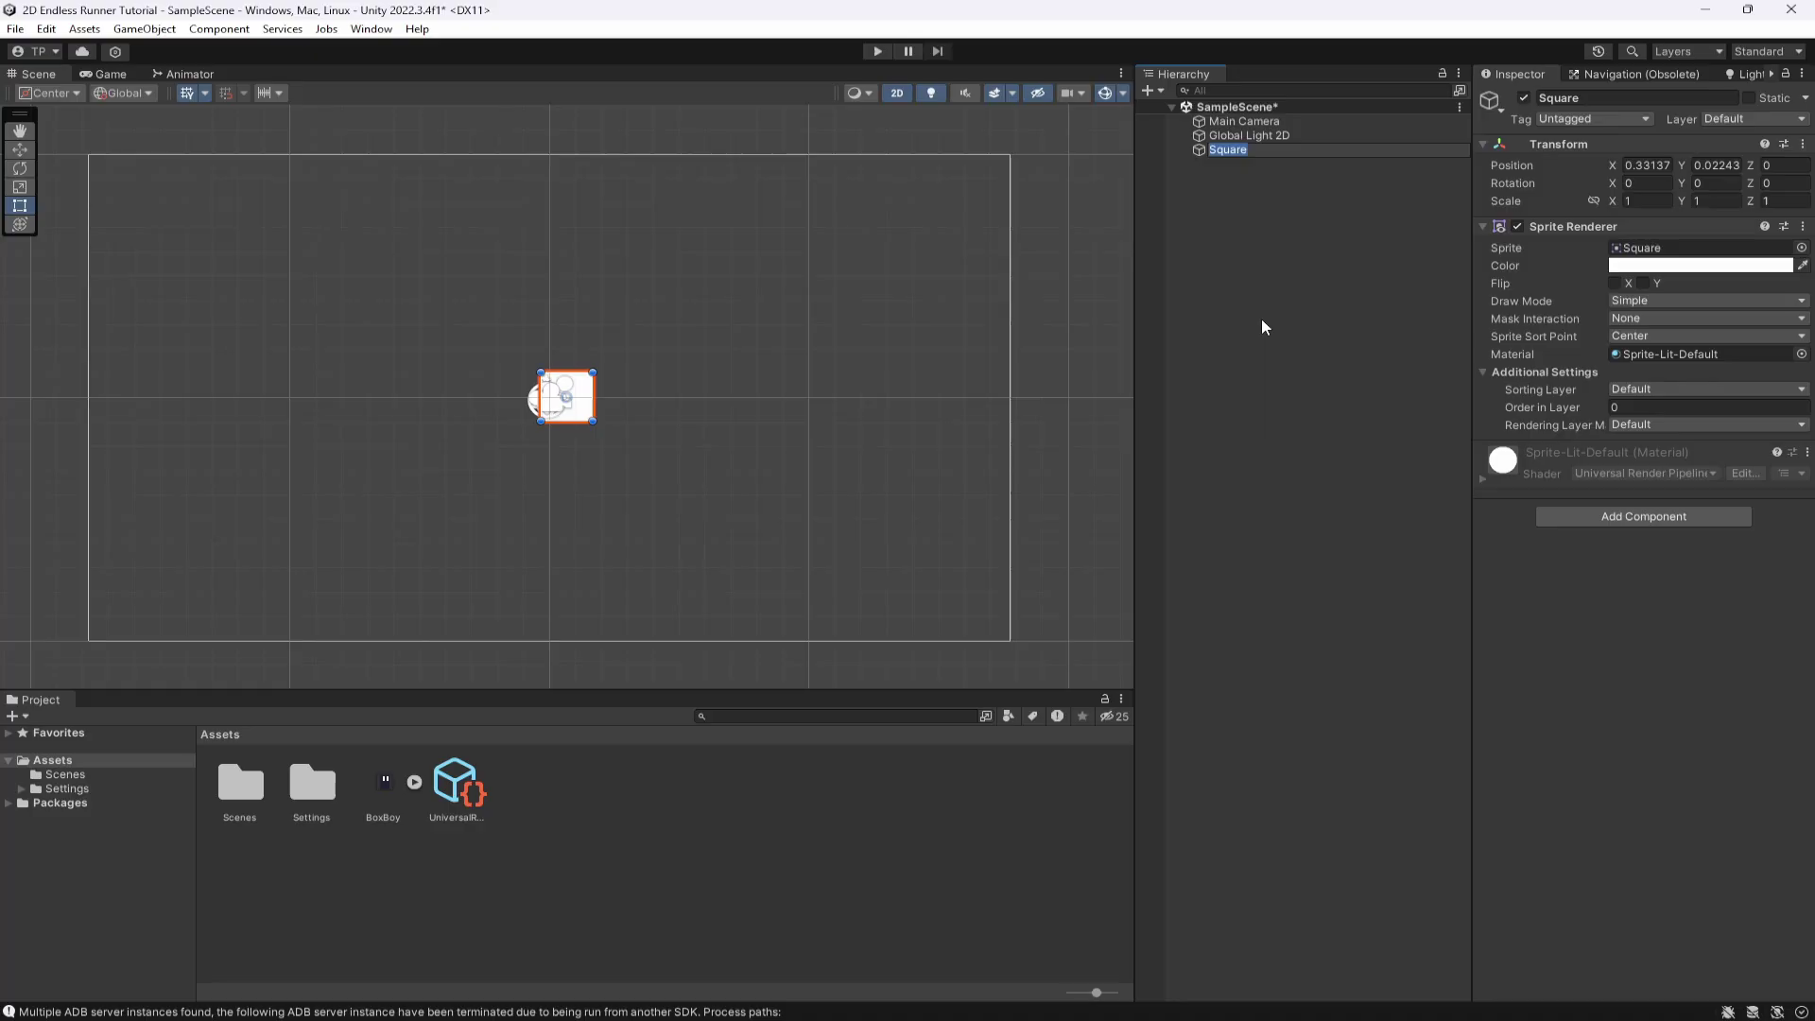
type("Ground")
key("Return")
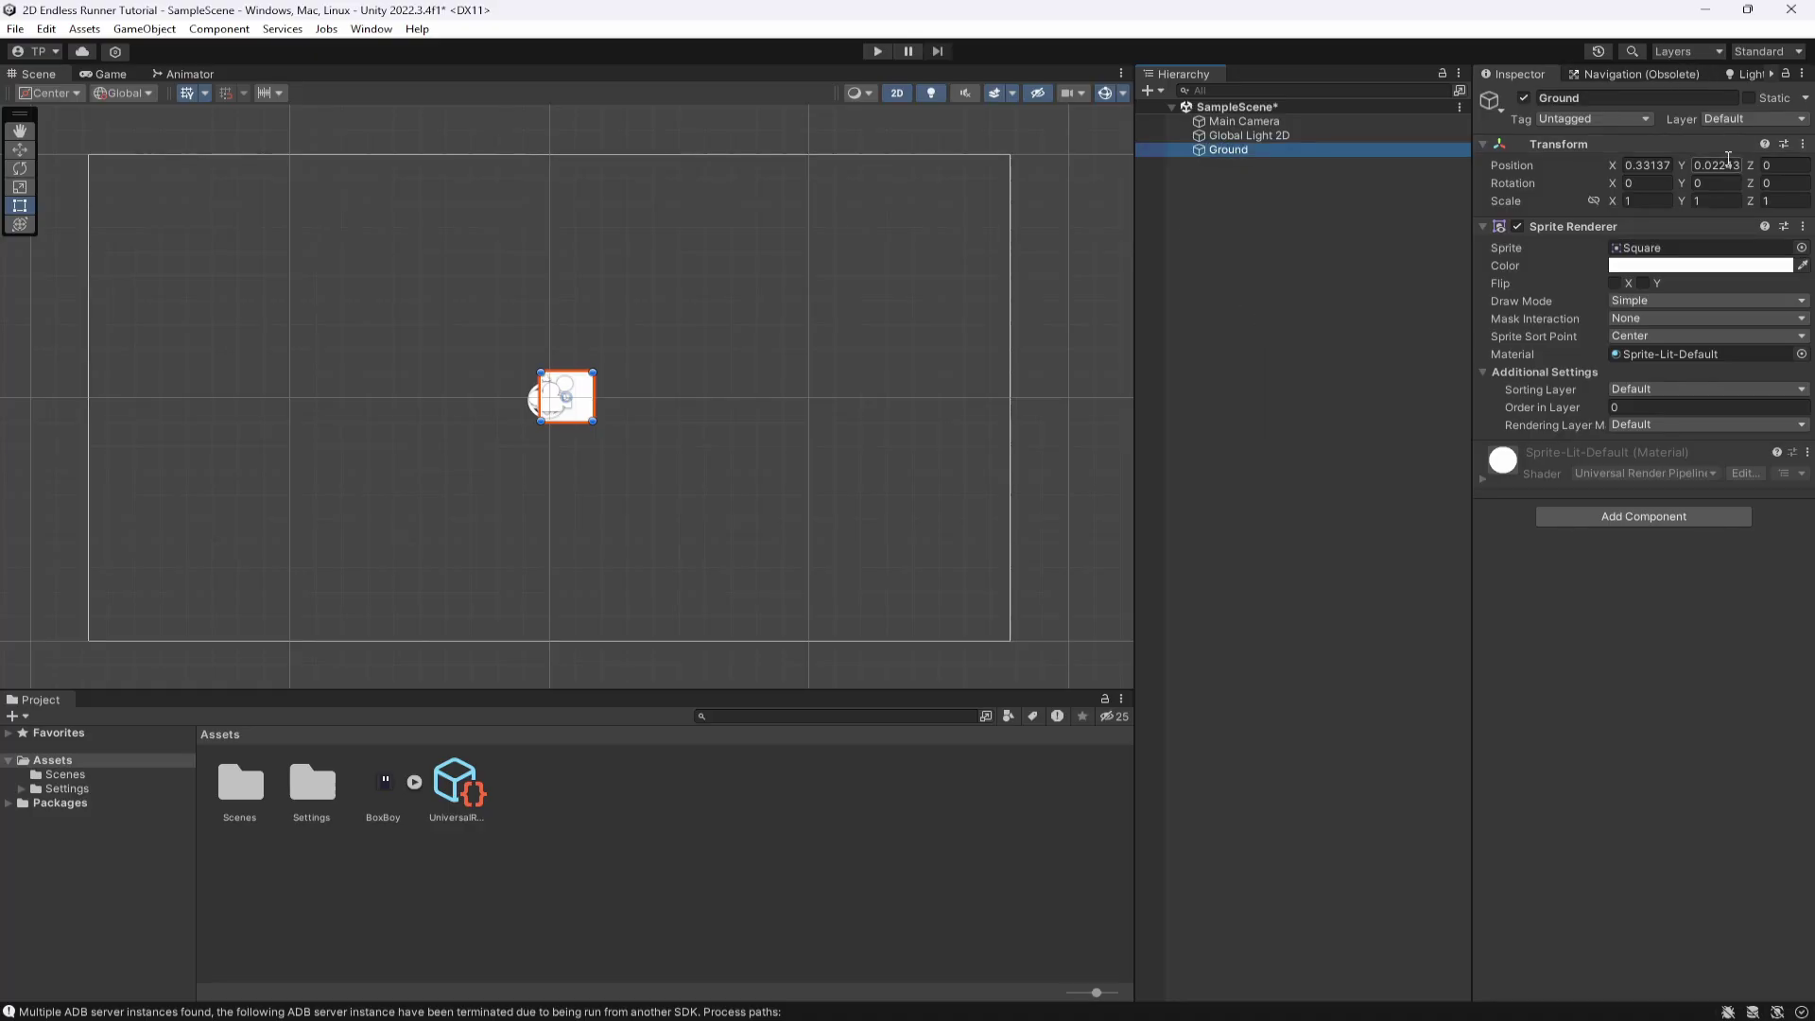
Set the Ground object's Y position to -4.5 so it sits on the camera frame's lower edge.
left_click(1726, 162)
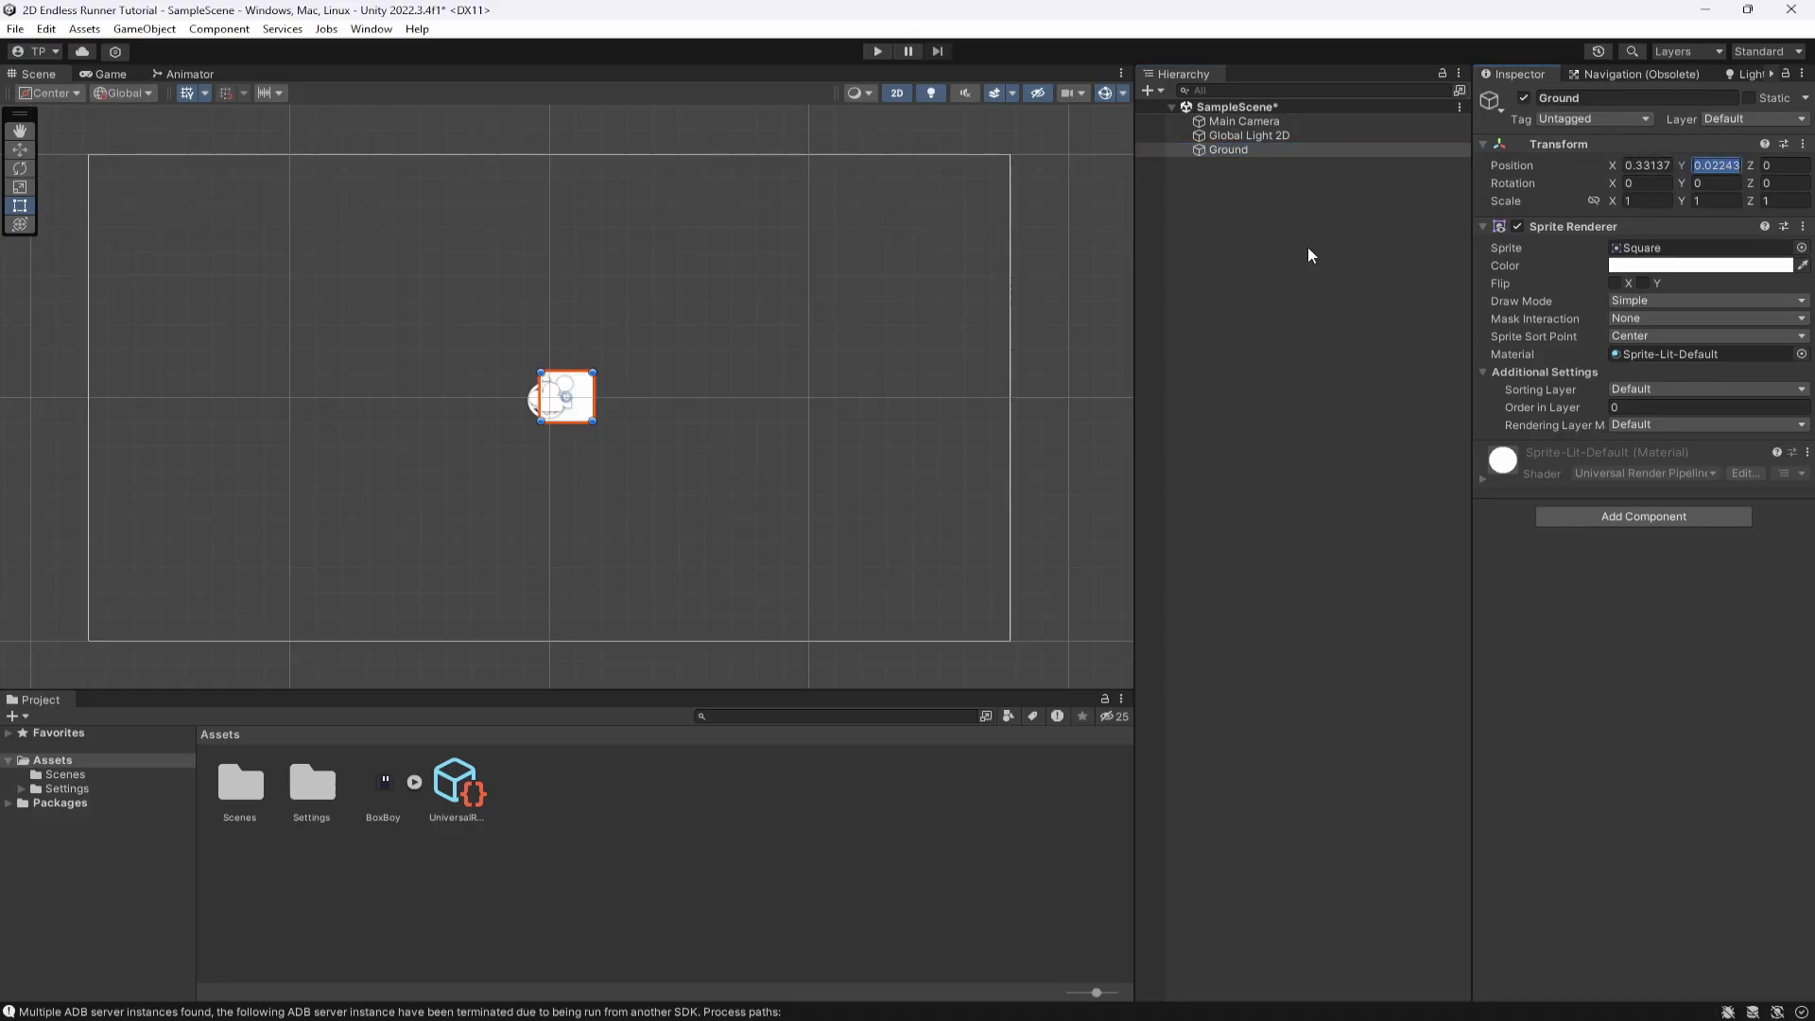
left_click(1272, 122)
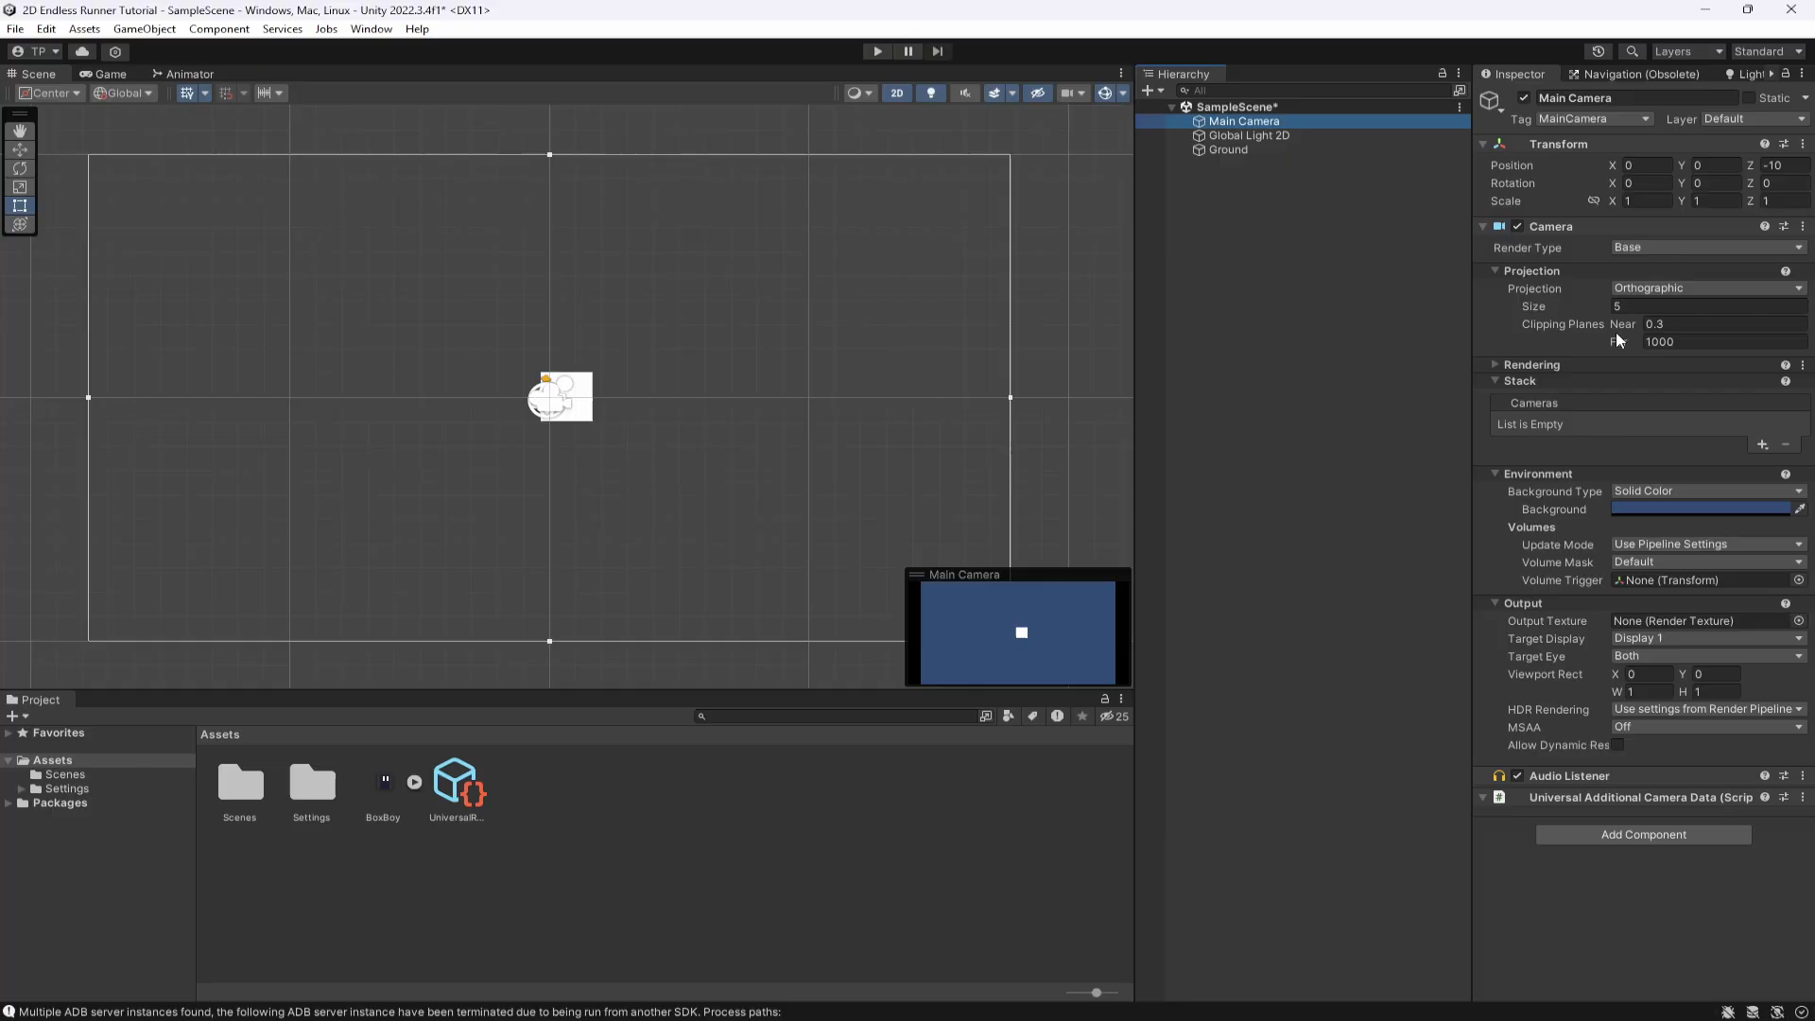
left_click(1339, 151)
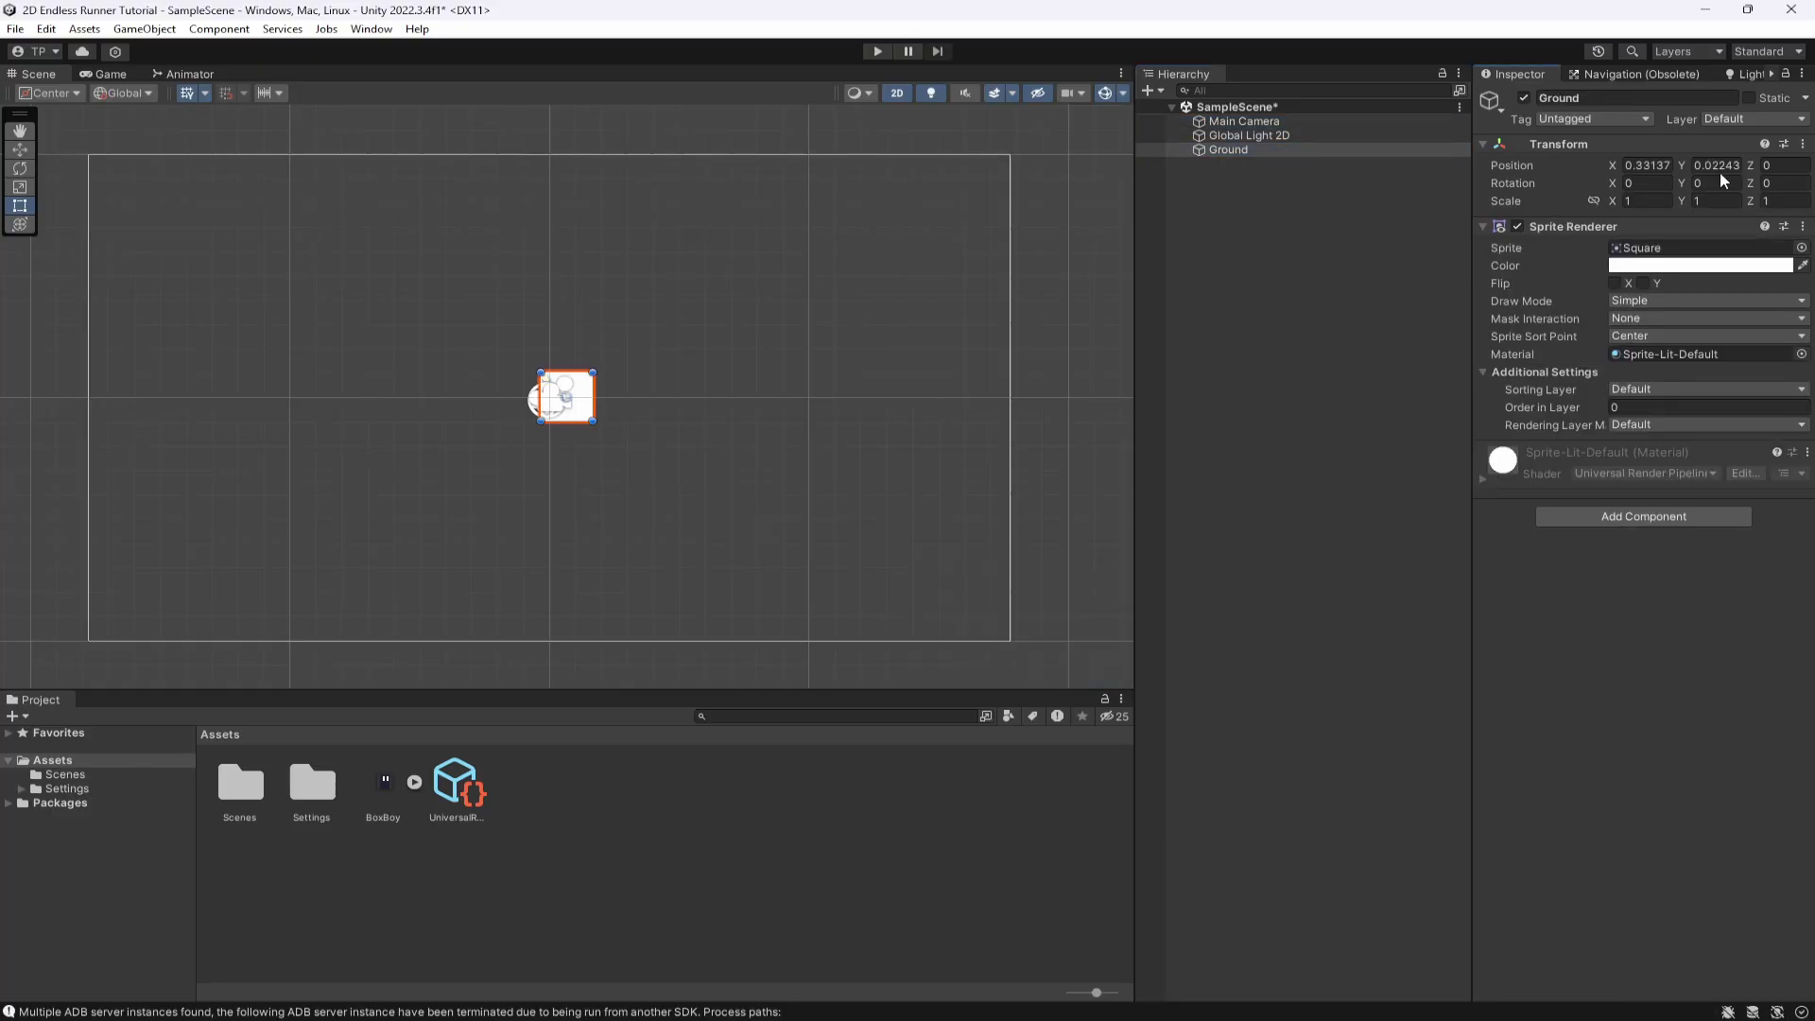
left_click(1716, 166)
type("-5")
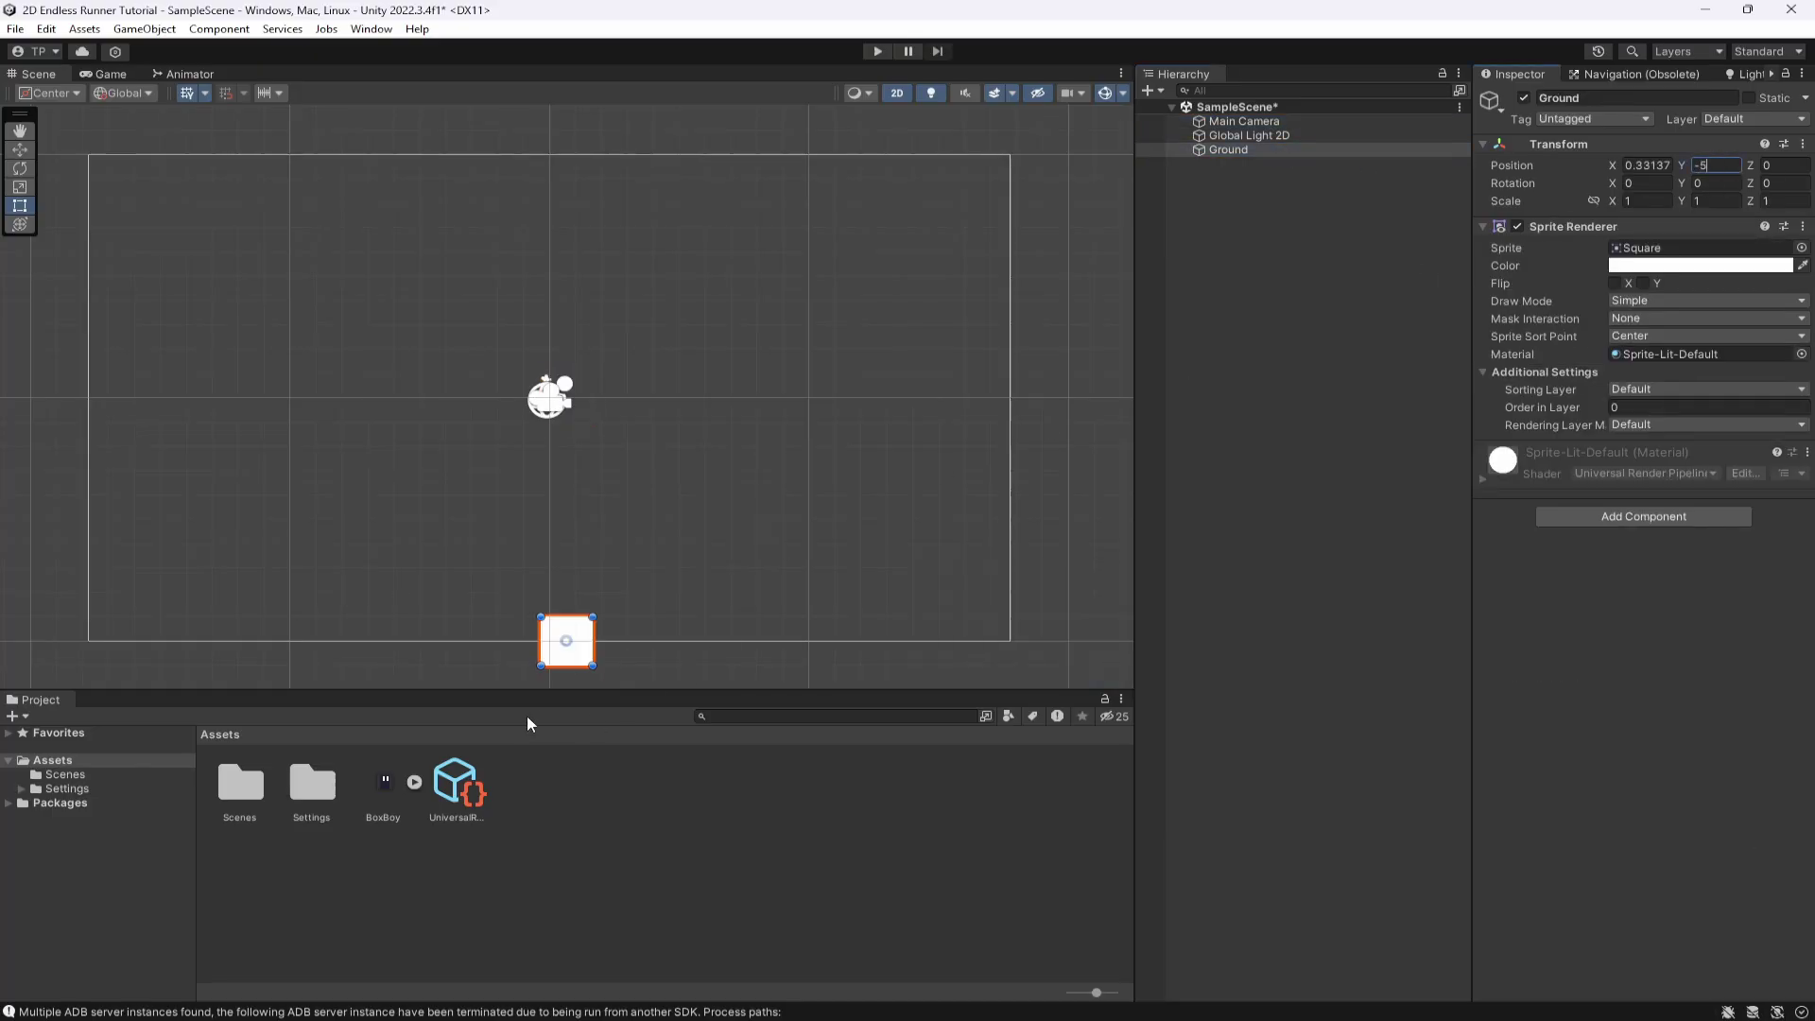
key("BackSpace")
type("4.5")
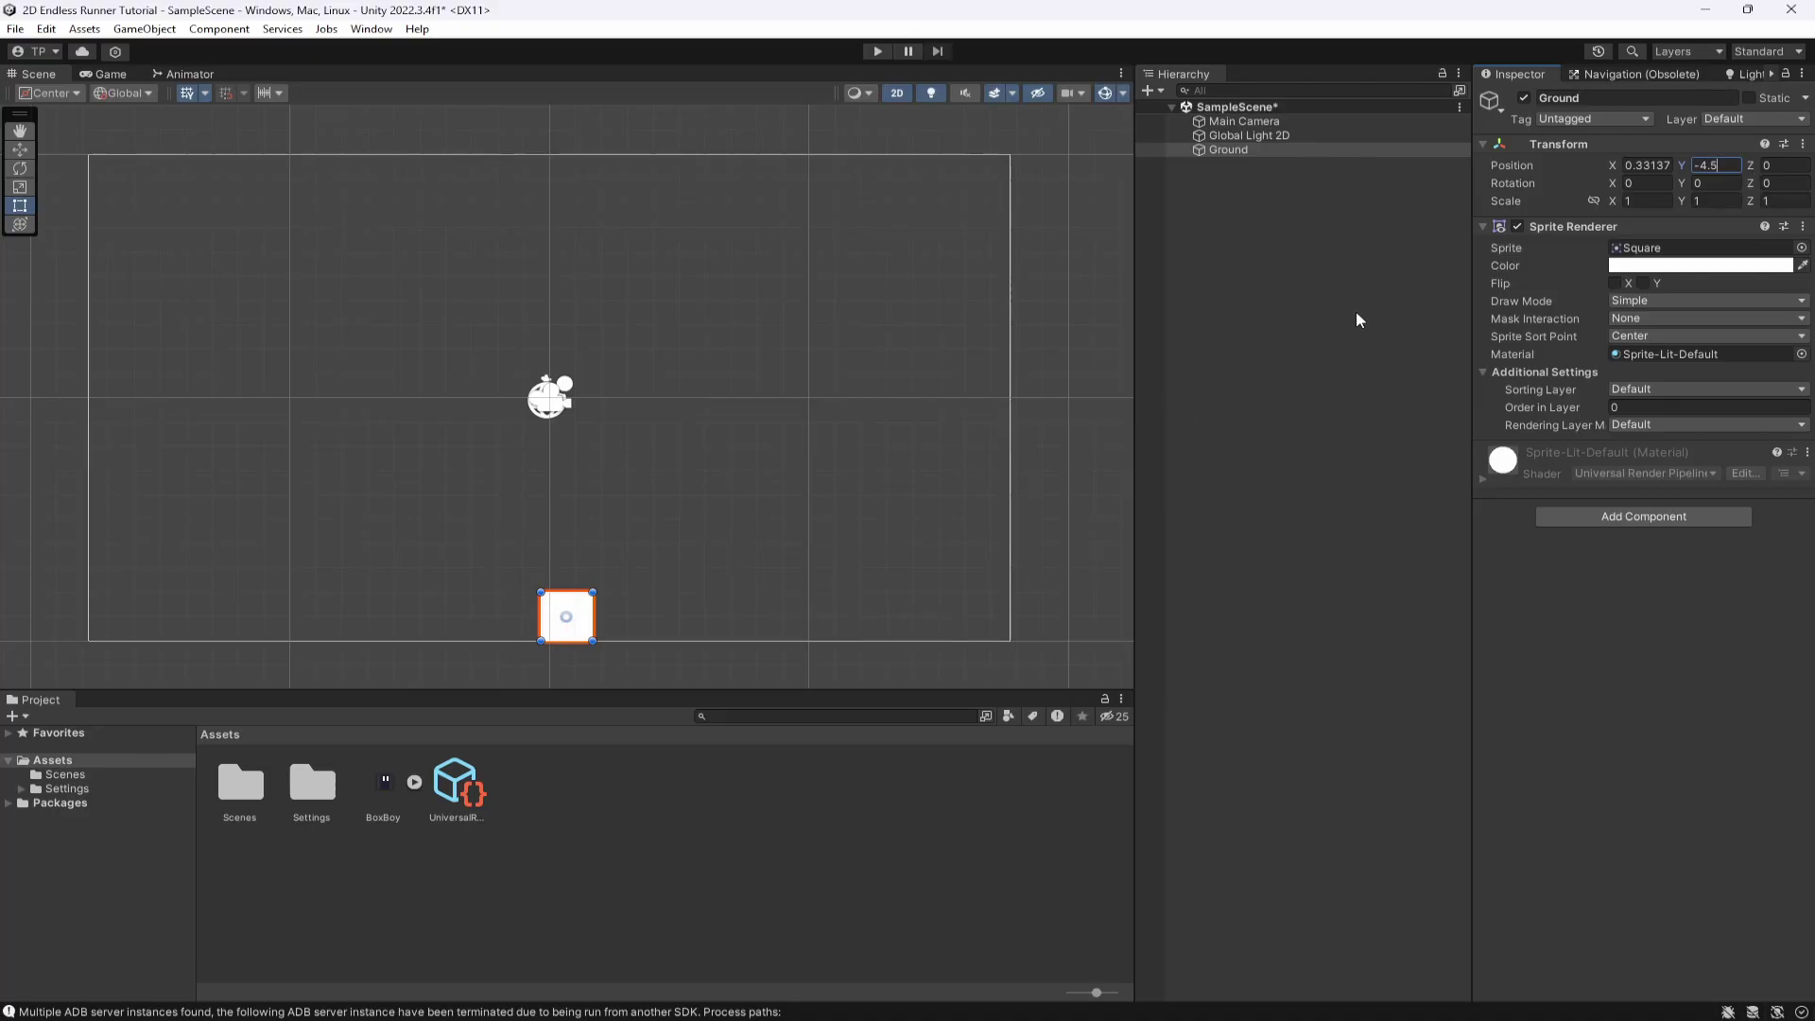
Set the Ground object's X scale to 20 and check its width in the game view.
left_click(1644, 201)
type("20")
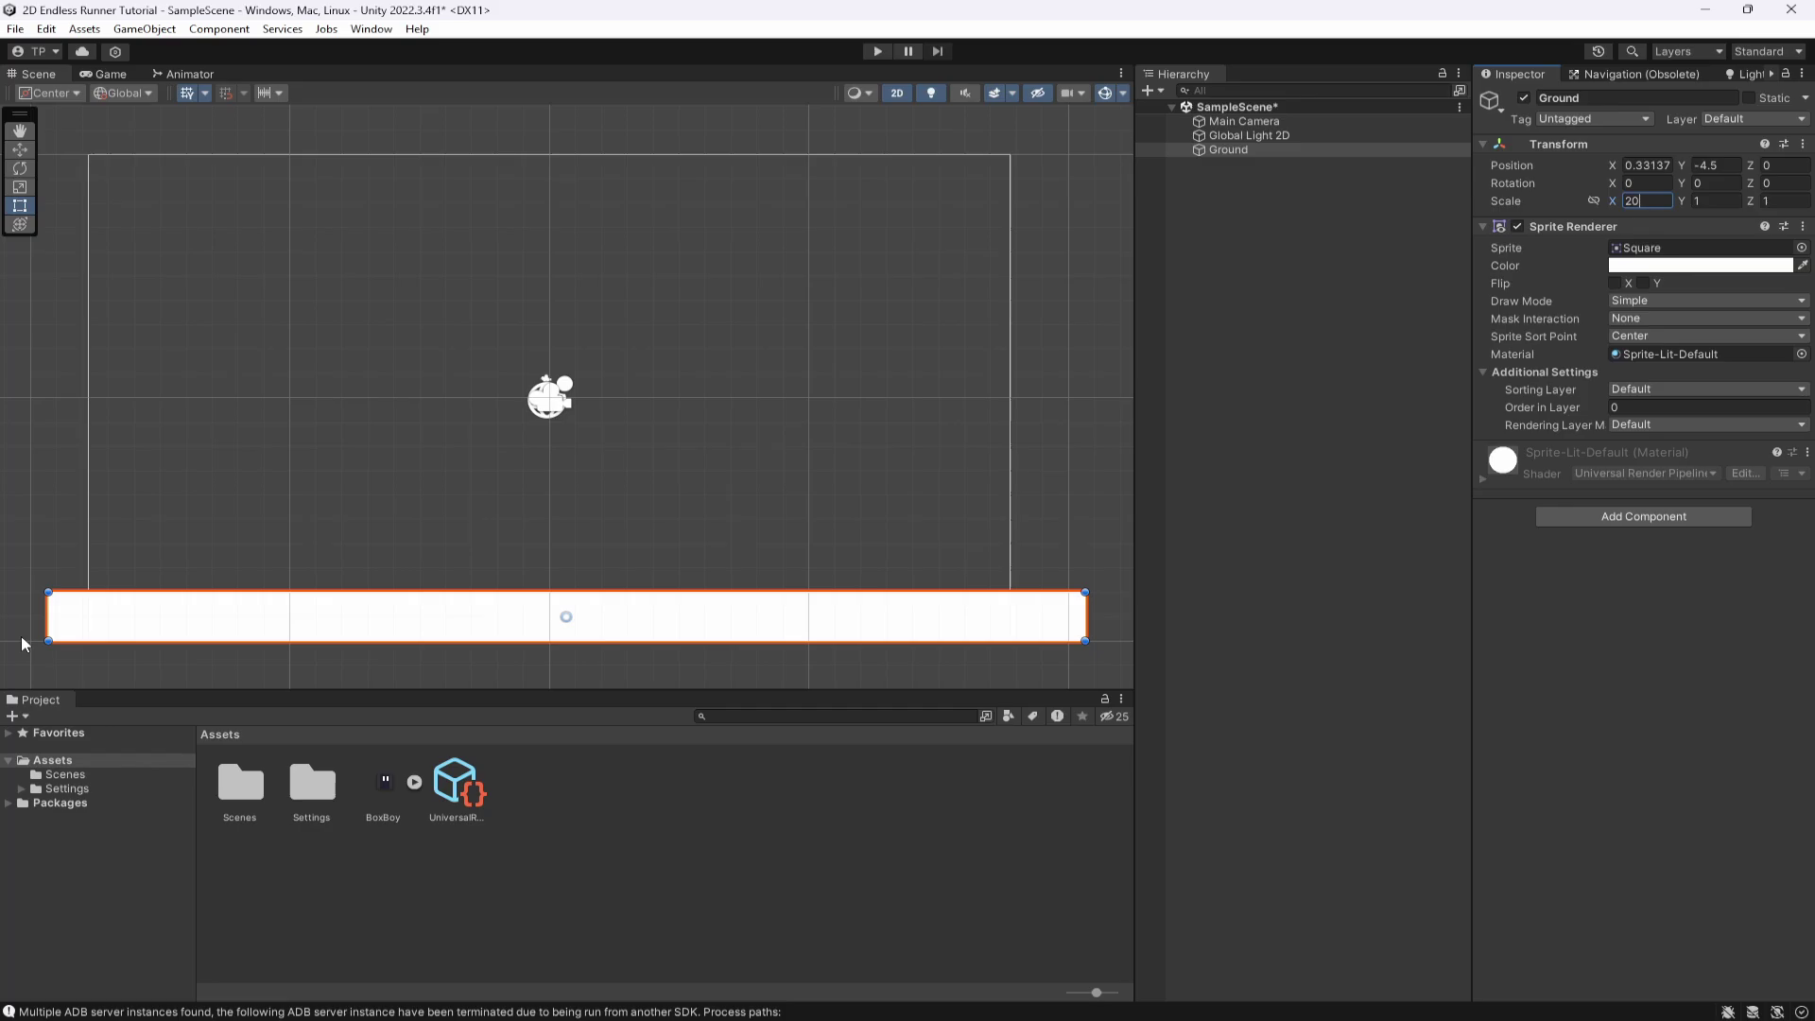
left_click(105, 75)
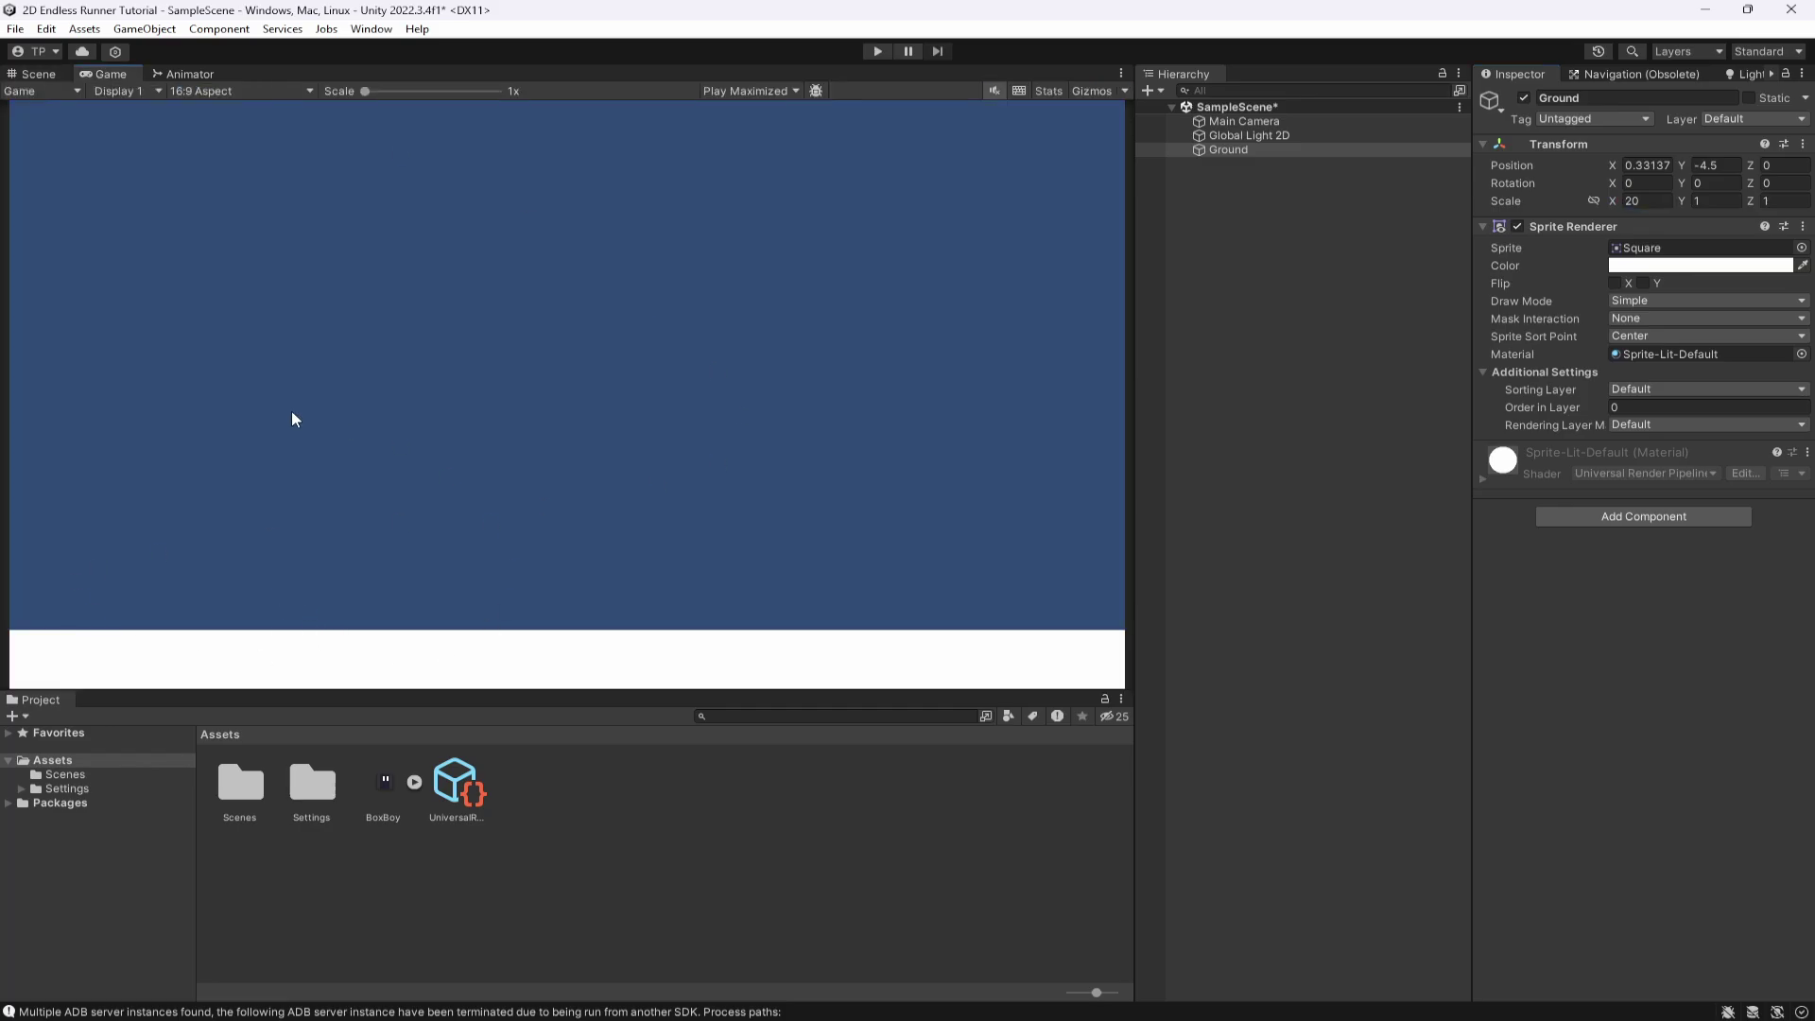
left_click(36, 74)
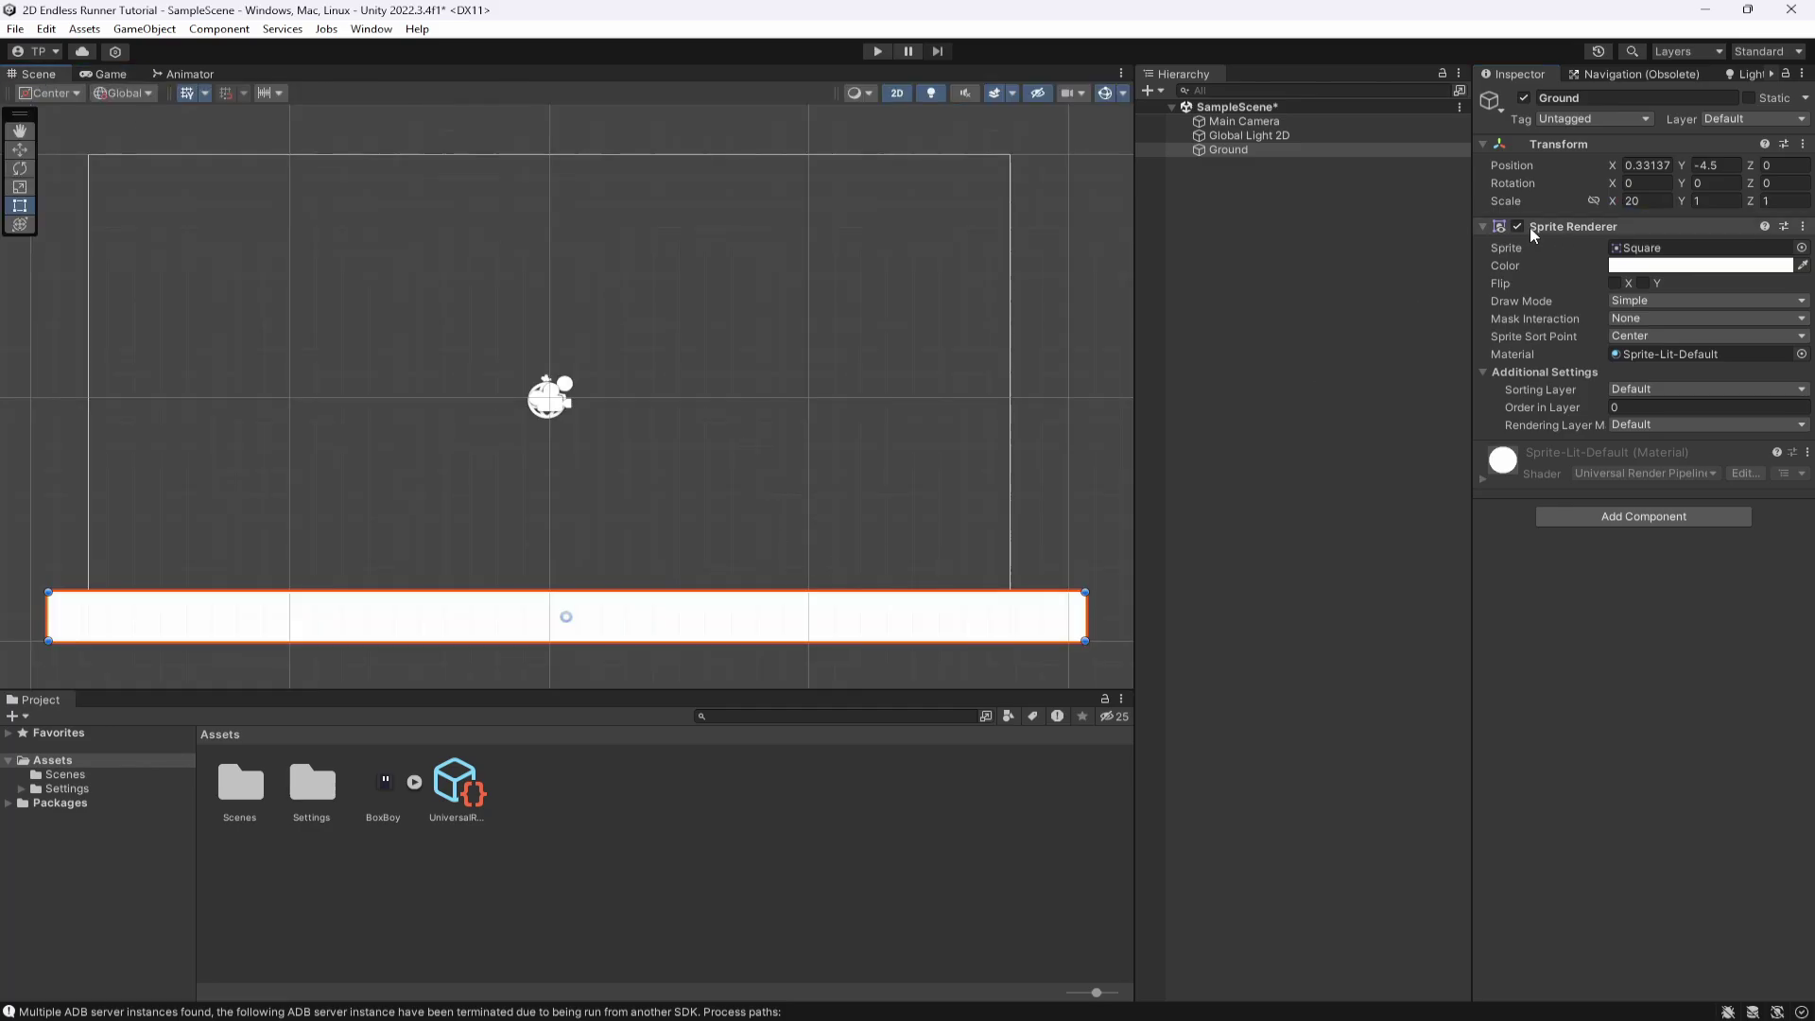
Set the Main Camera's background colour to dark grey 3A3A3A and save the scene.
left_click(1257, 108)
left_click(1257, 121)
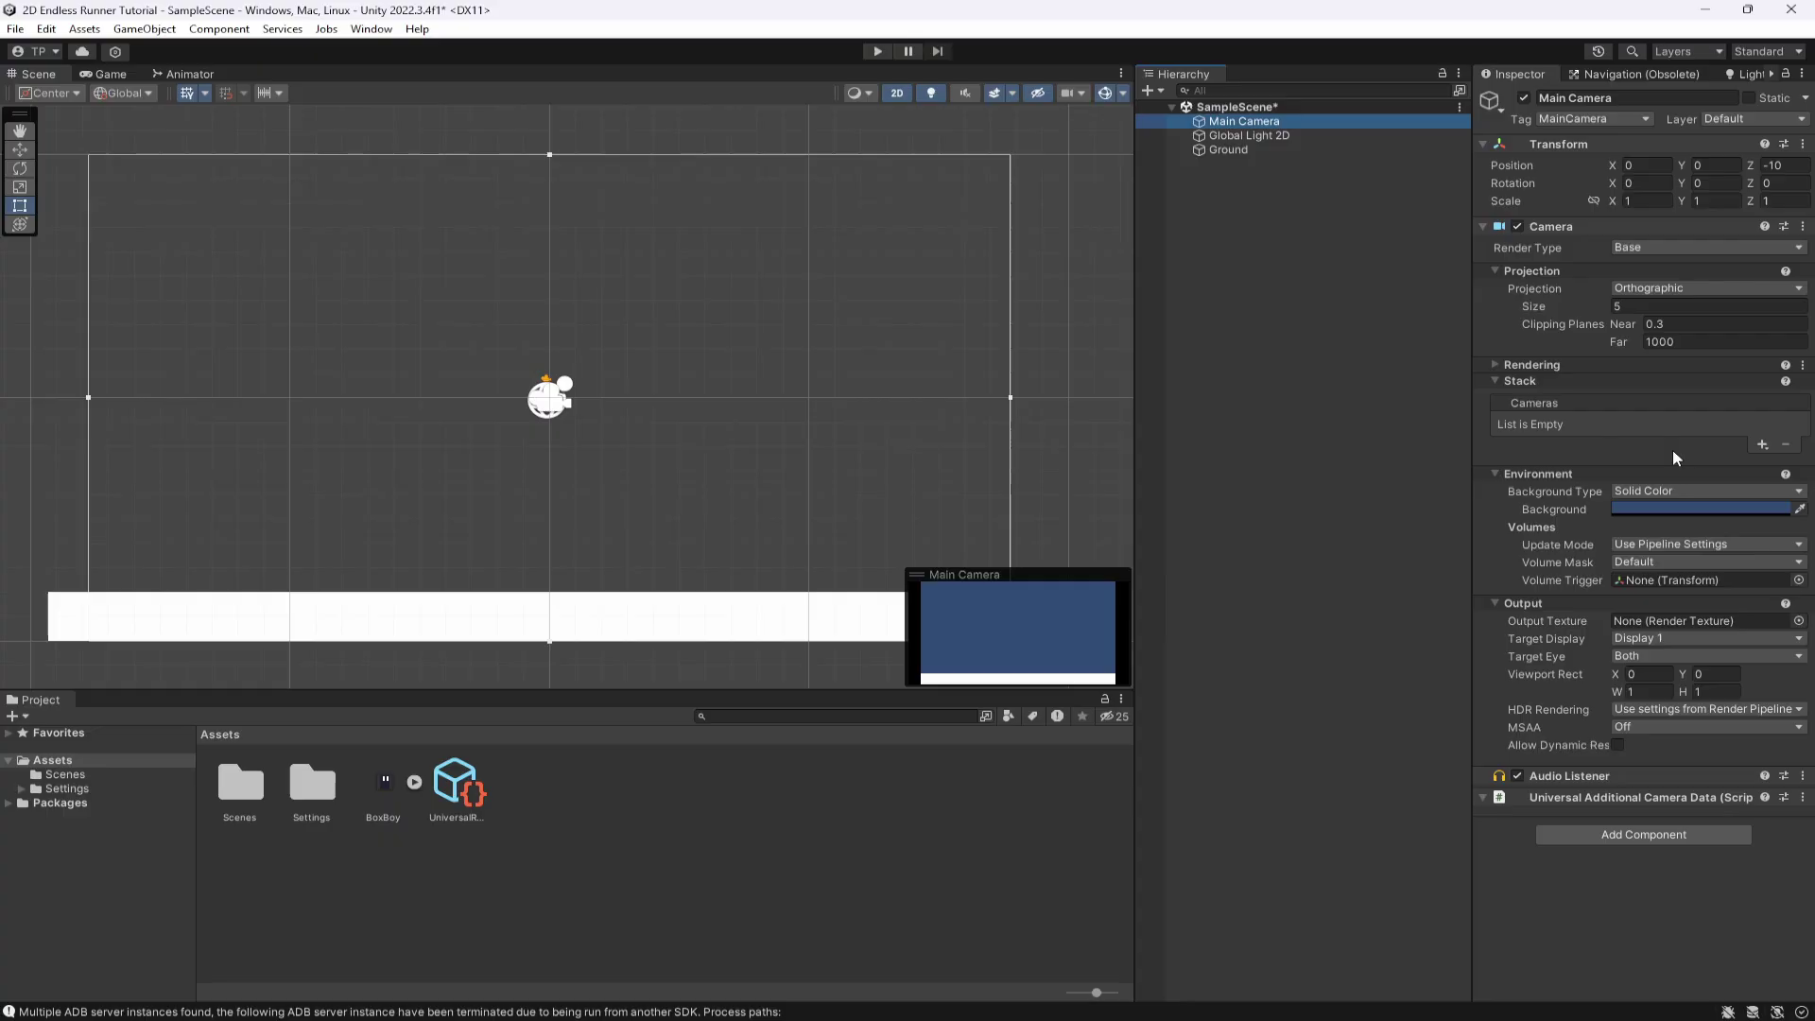
left_click(1682, 510)
left_click_drag(1709, 650, 1625, 679)
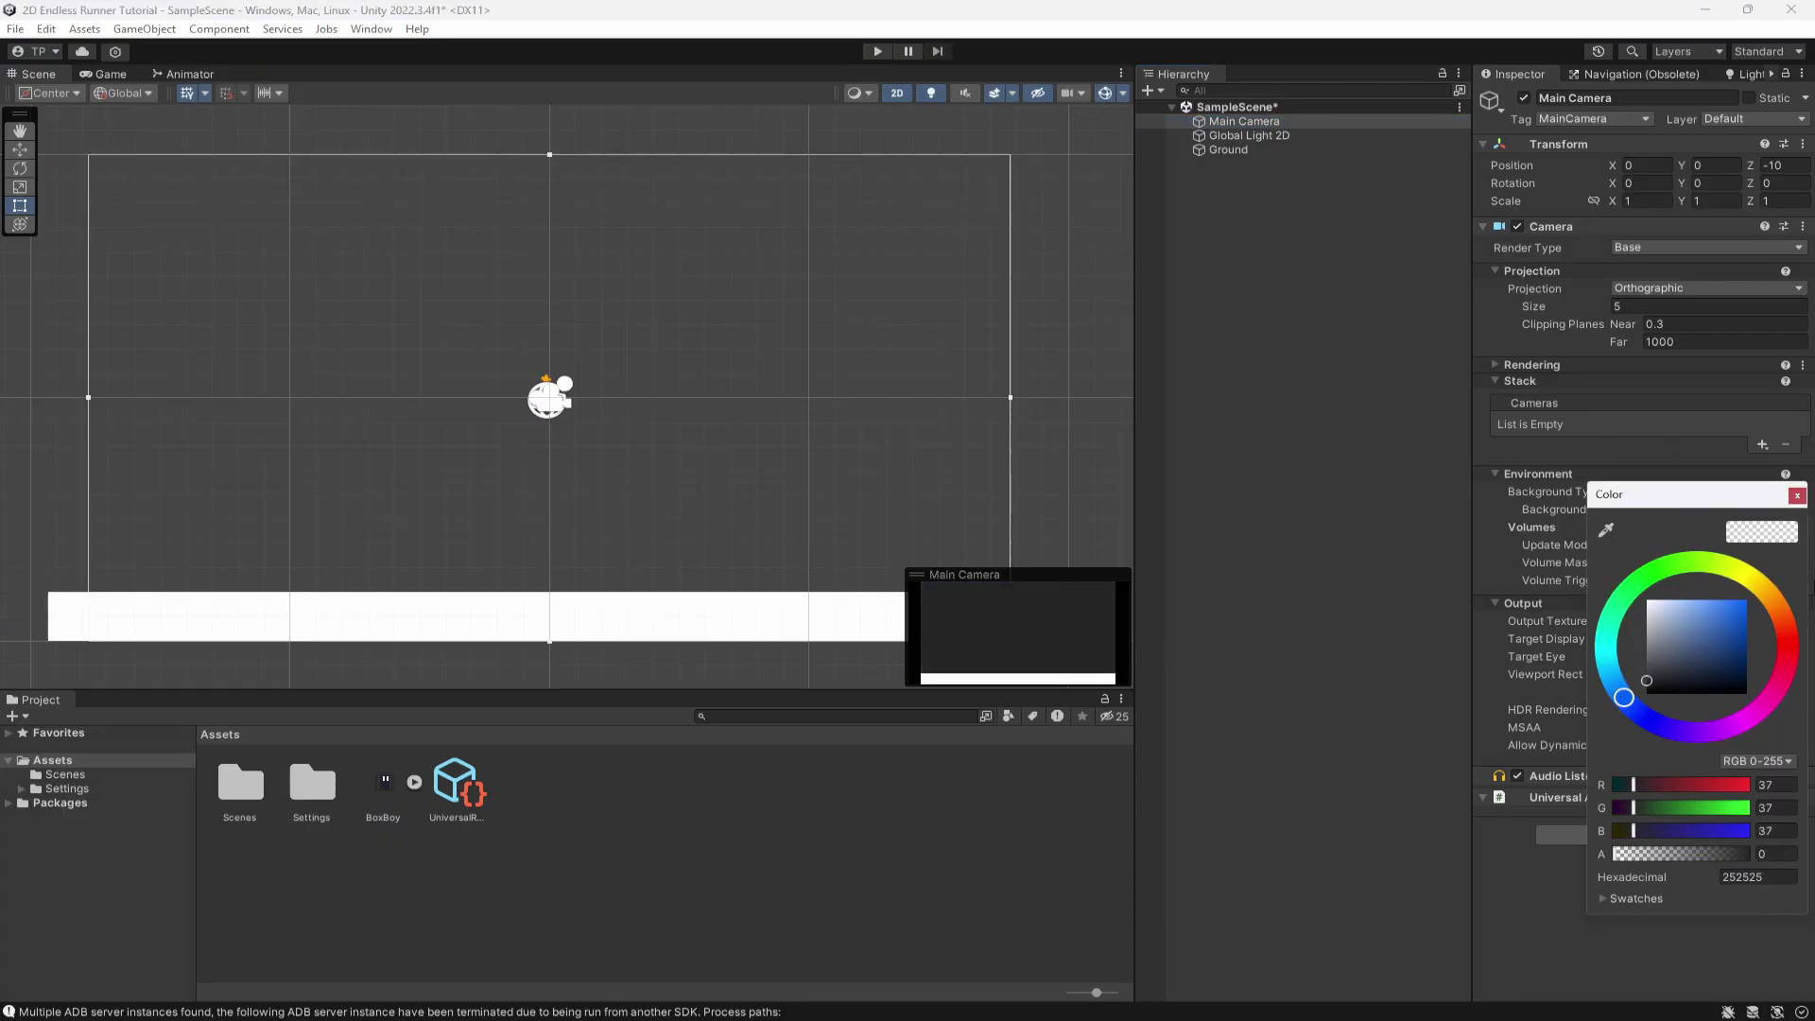
left_click(1797, 495)
left_click(1639, 512)
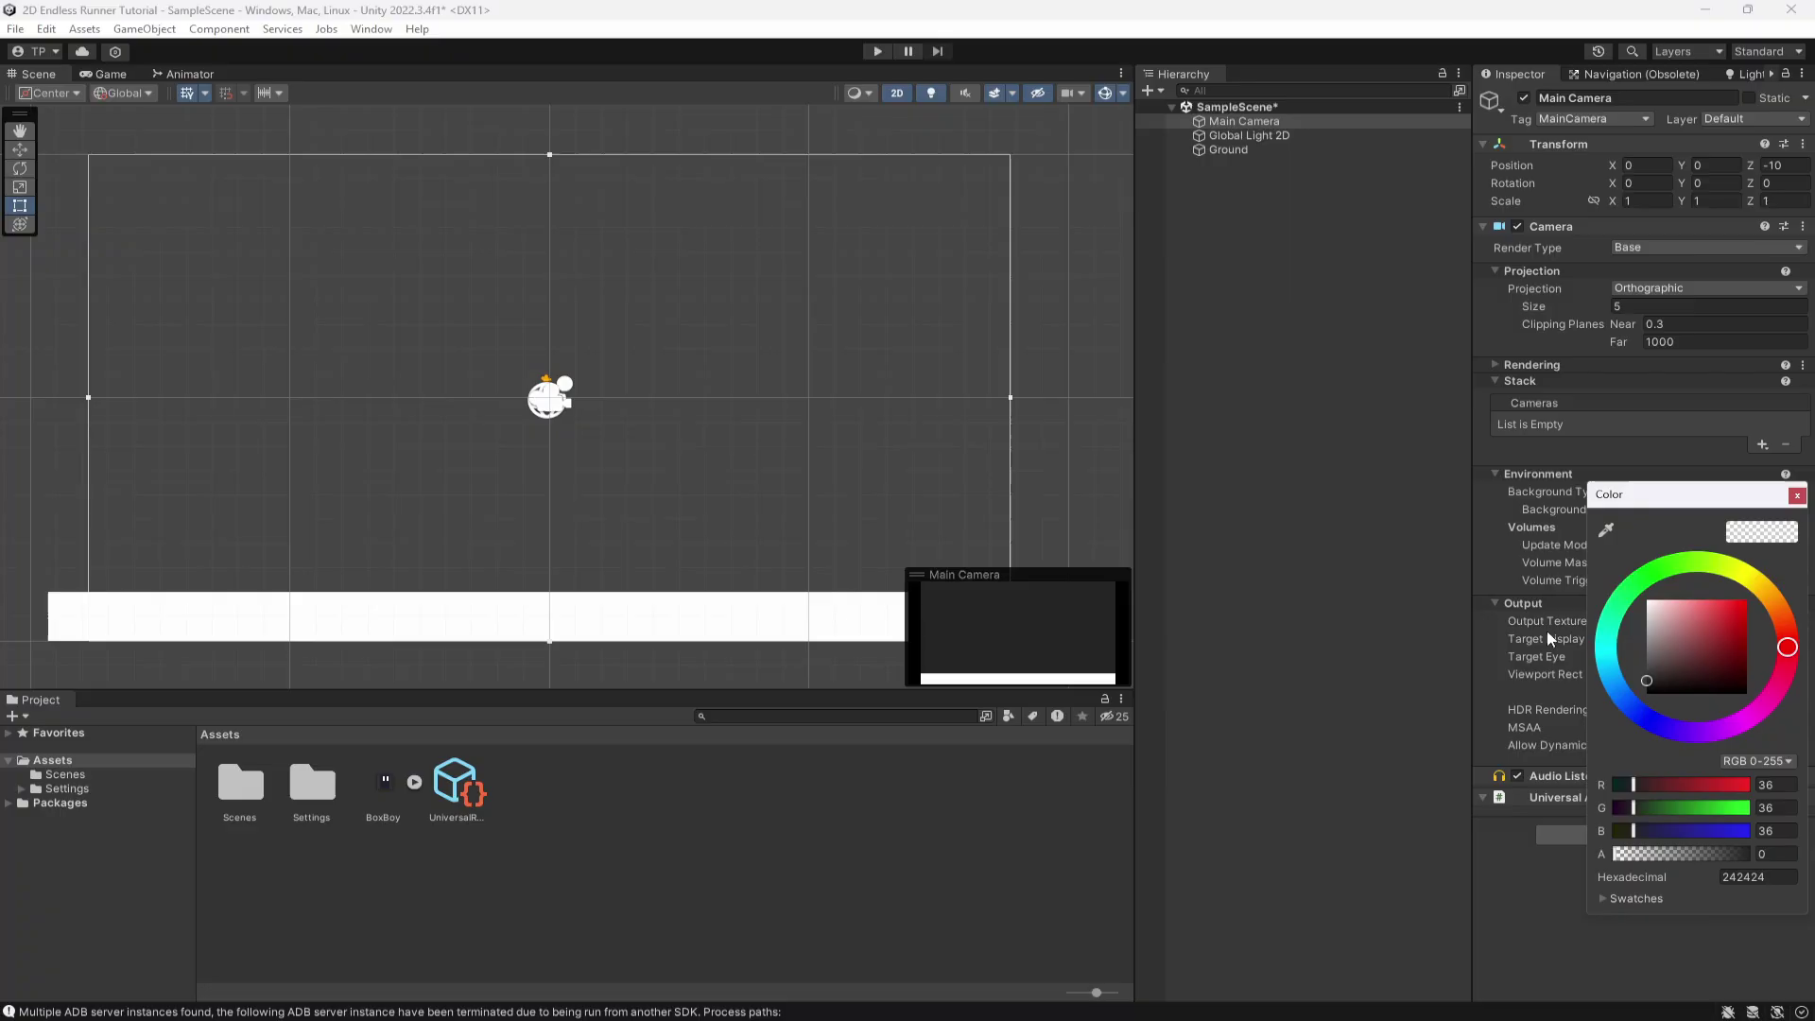
left_click(1647, 680)
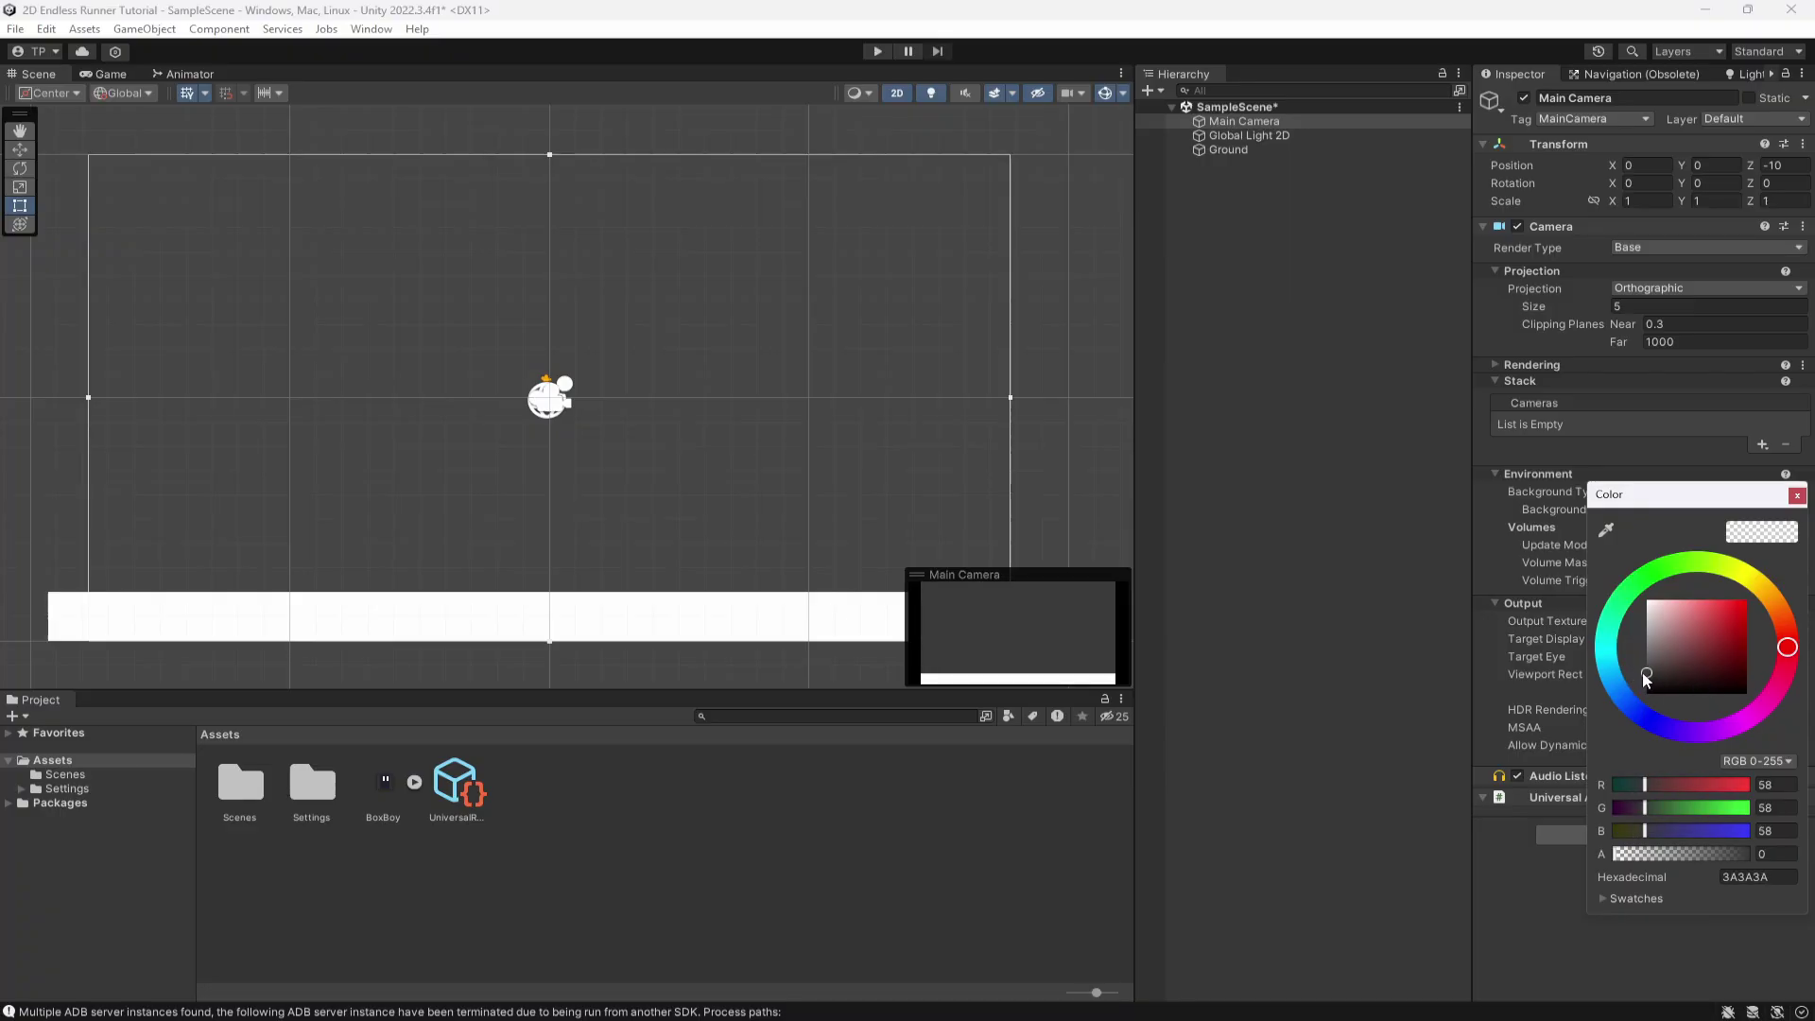
left_click(1797, 498)
key("ctrl+s")
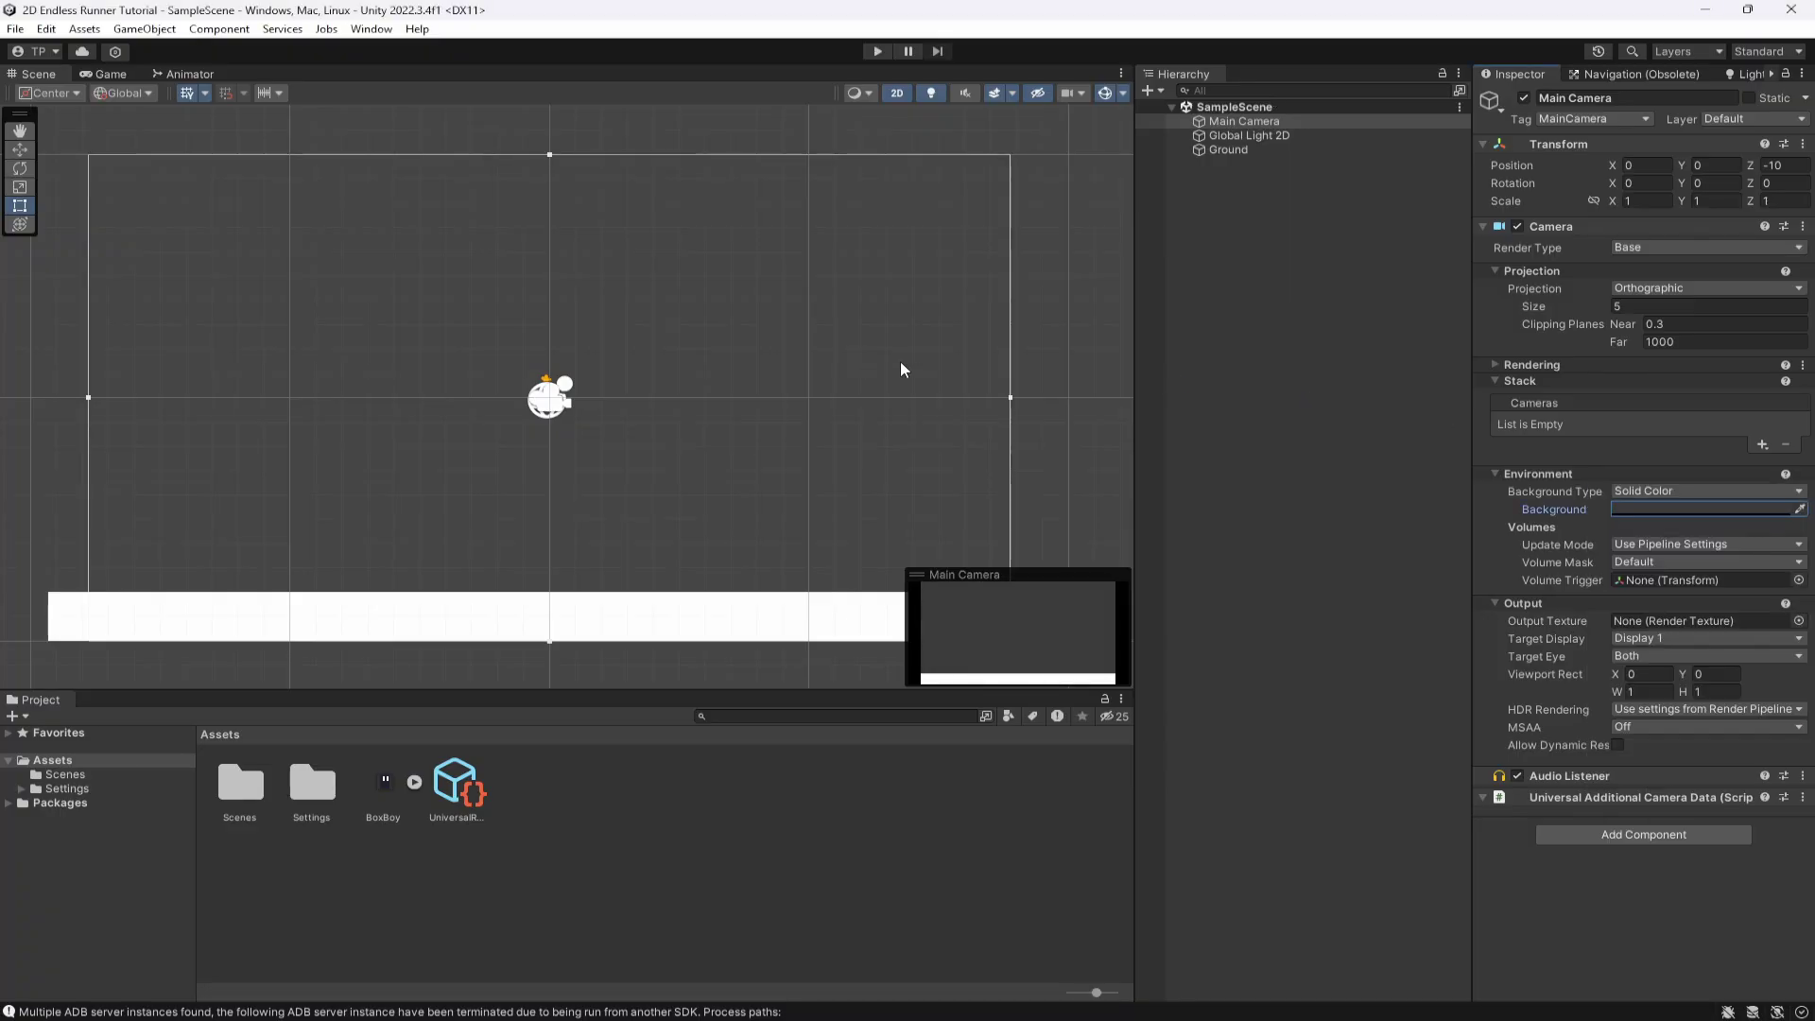
Place the BoxBoy sprite in the scene to check it against the camera background in the game view, and undo the placement.
left_click(104, 74)
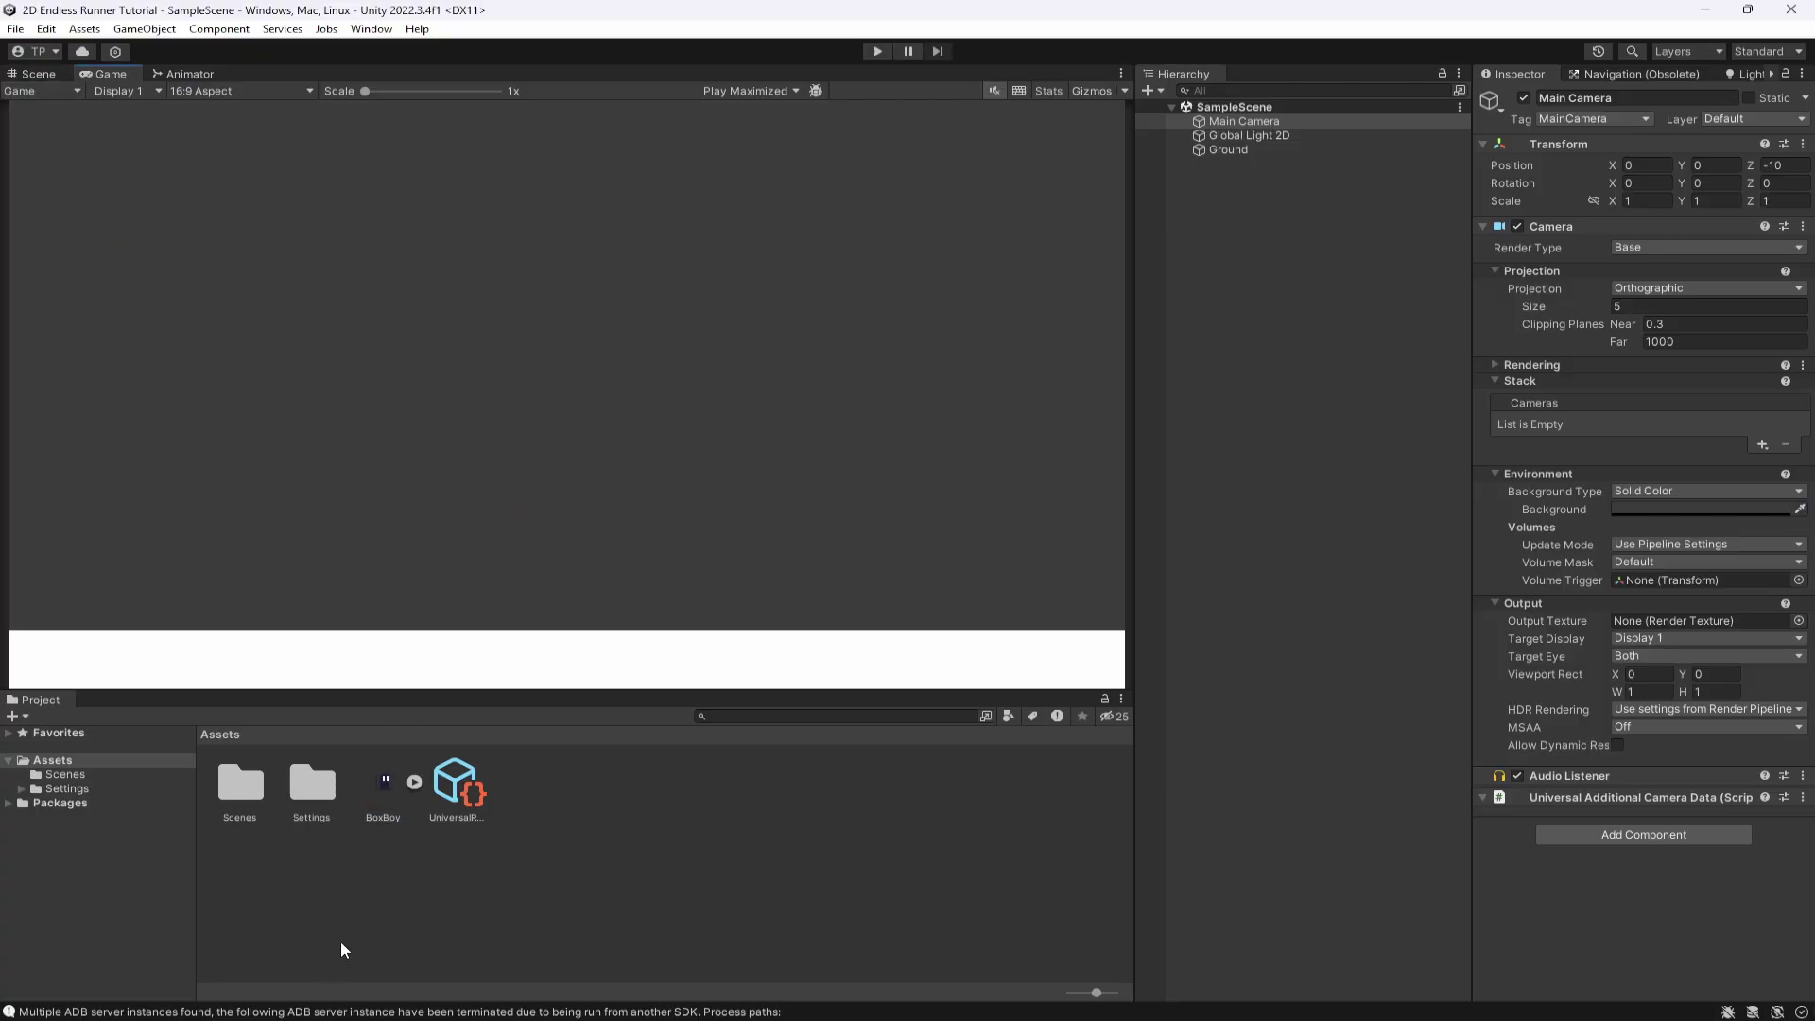
left_click_drag(384, 780, 1240, 562)
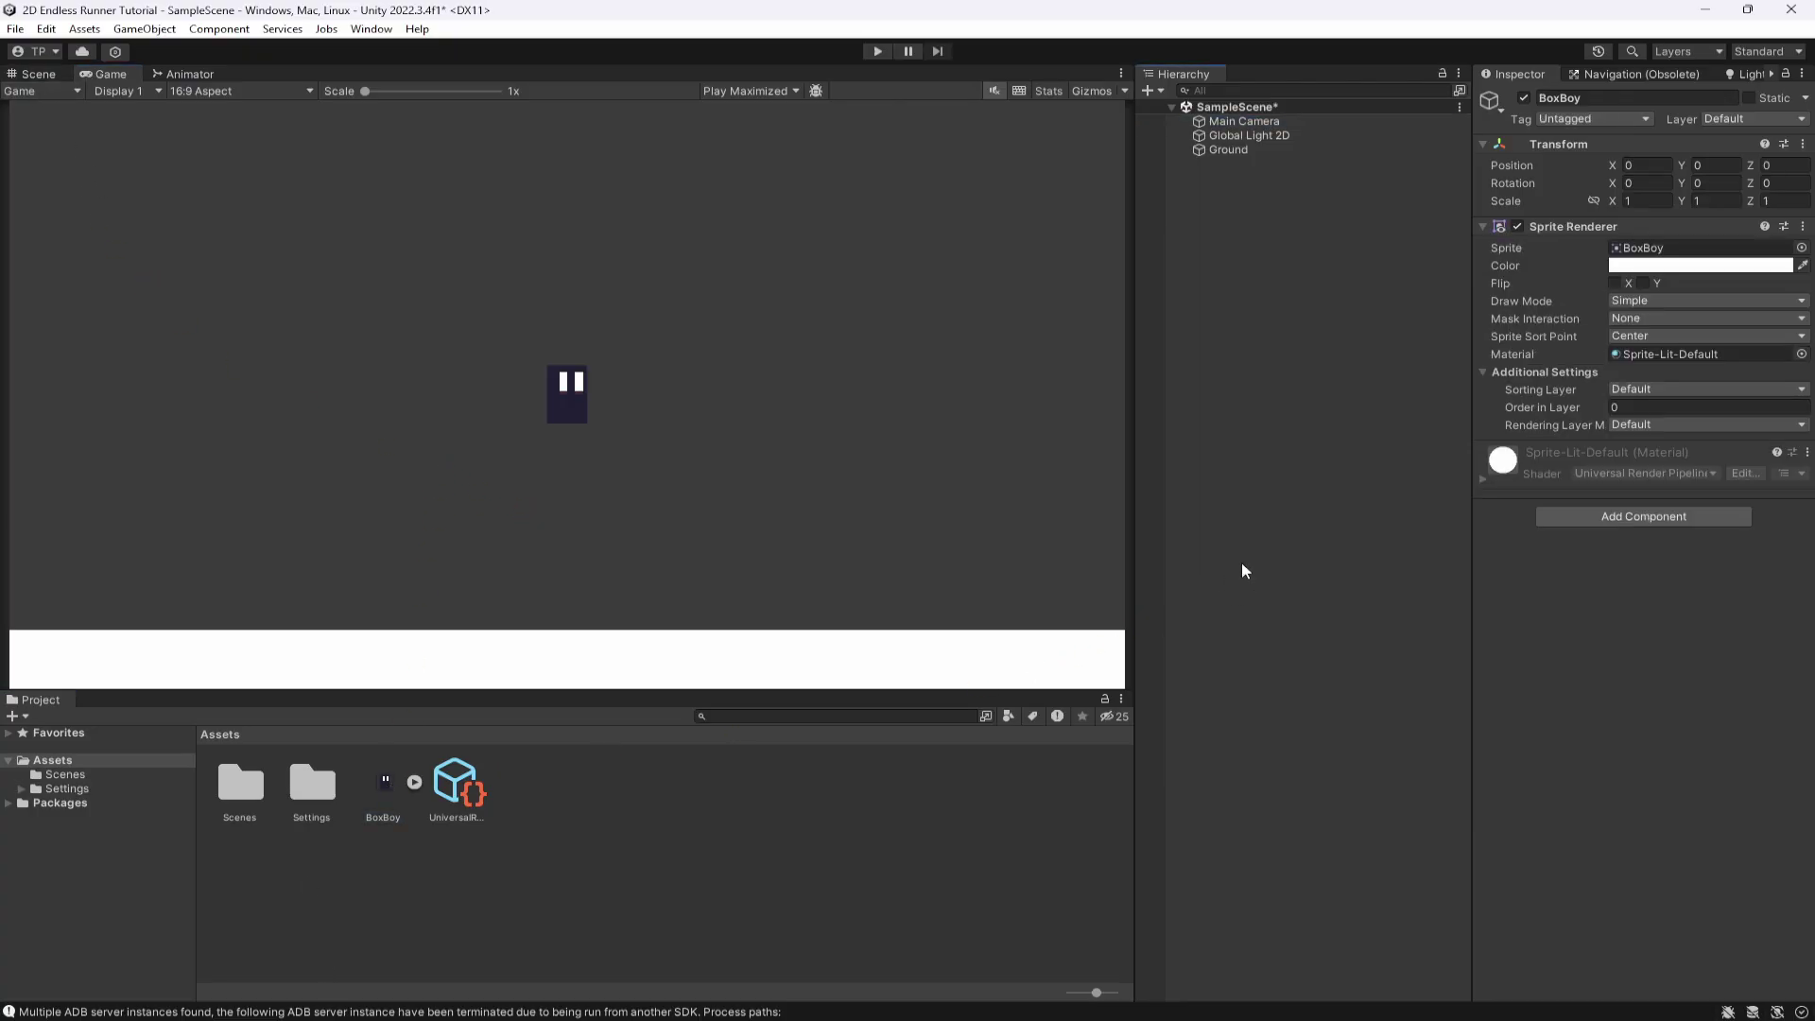
left_click(1189, 191)
left_click(1233, 163)
key("ctrl+z")
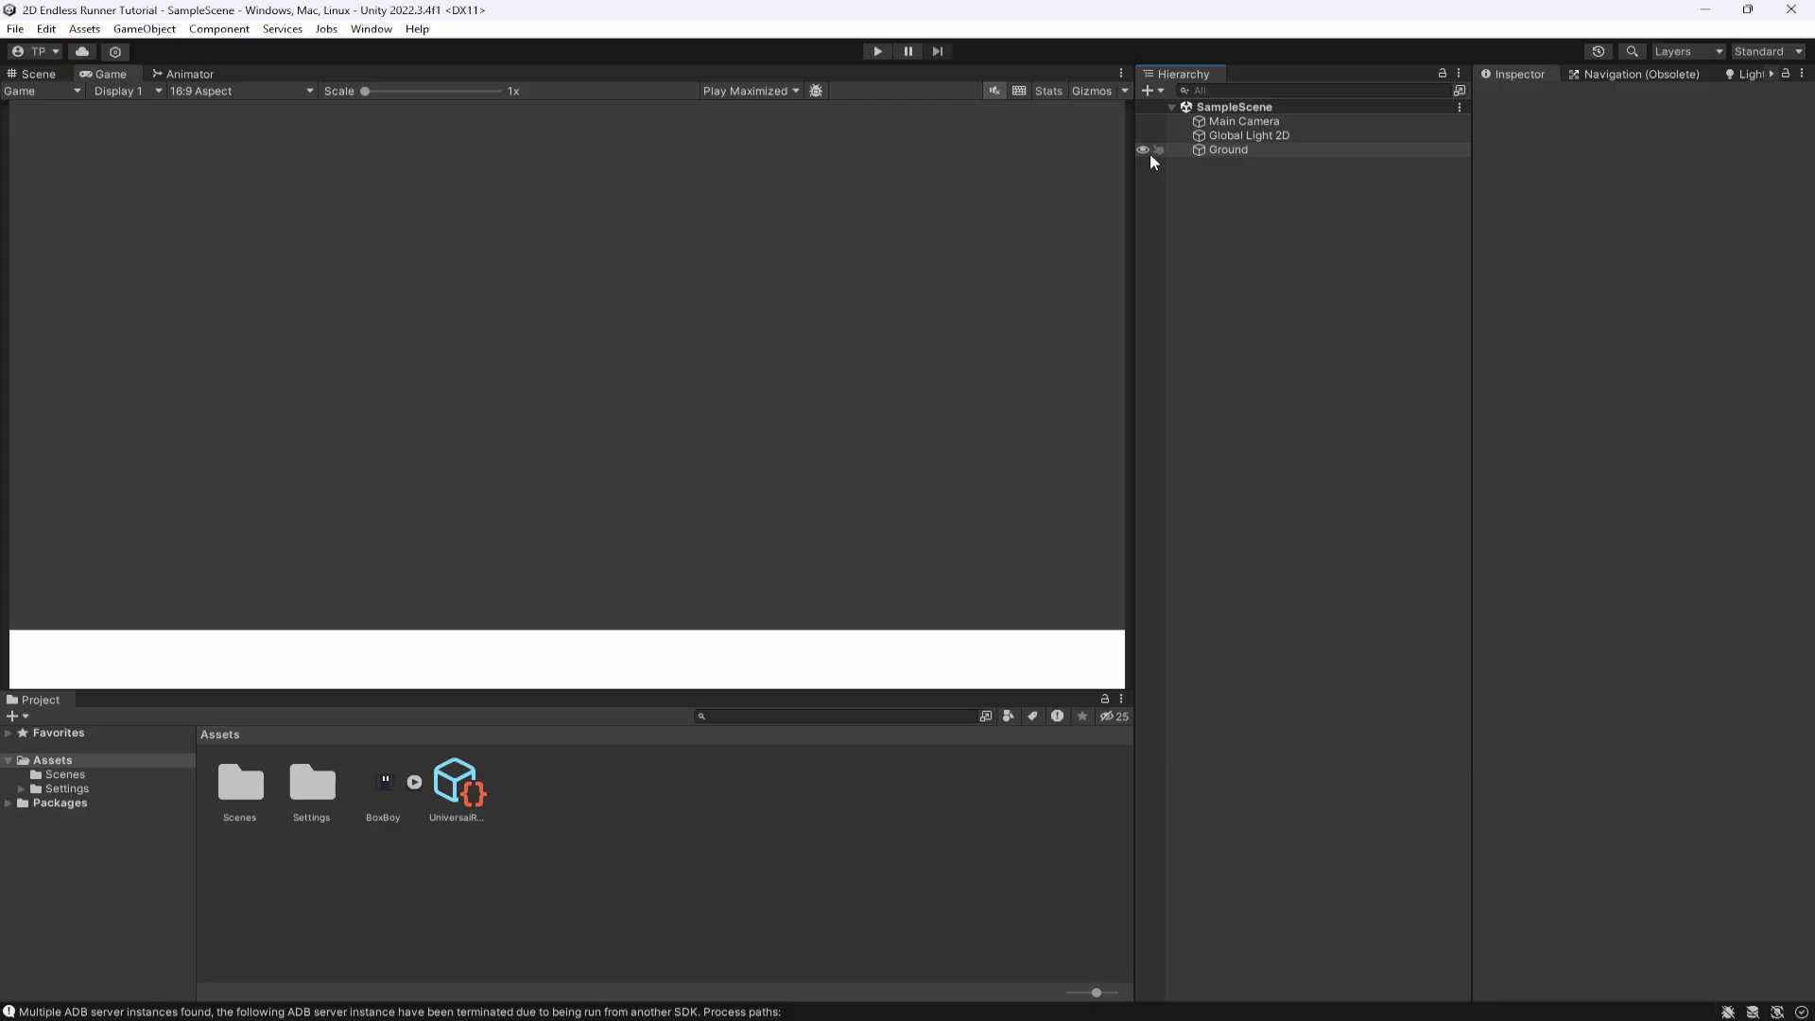
Add a Box Collider 2D component to the Ground object and collapse its settings.
left_click(43, 73)
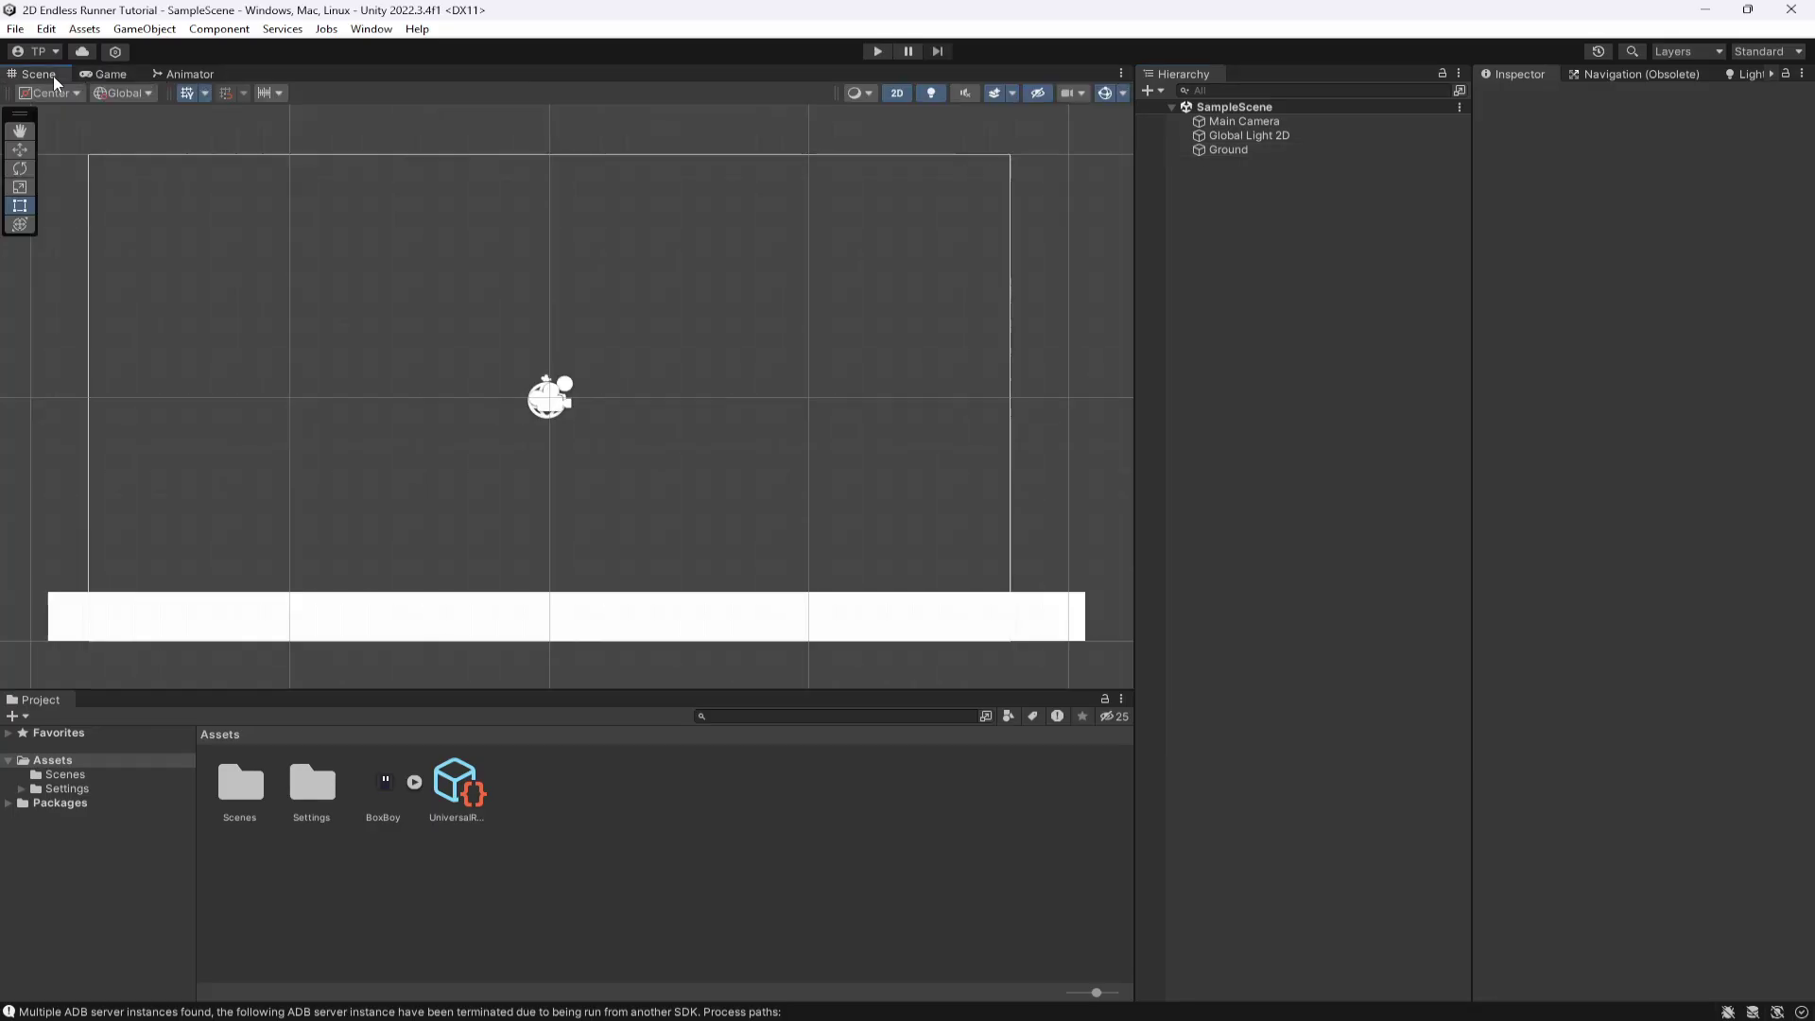
left_click(1334, 153)
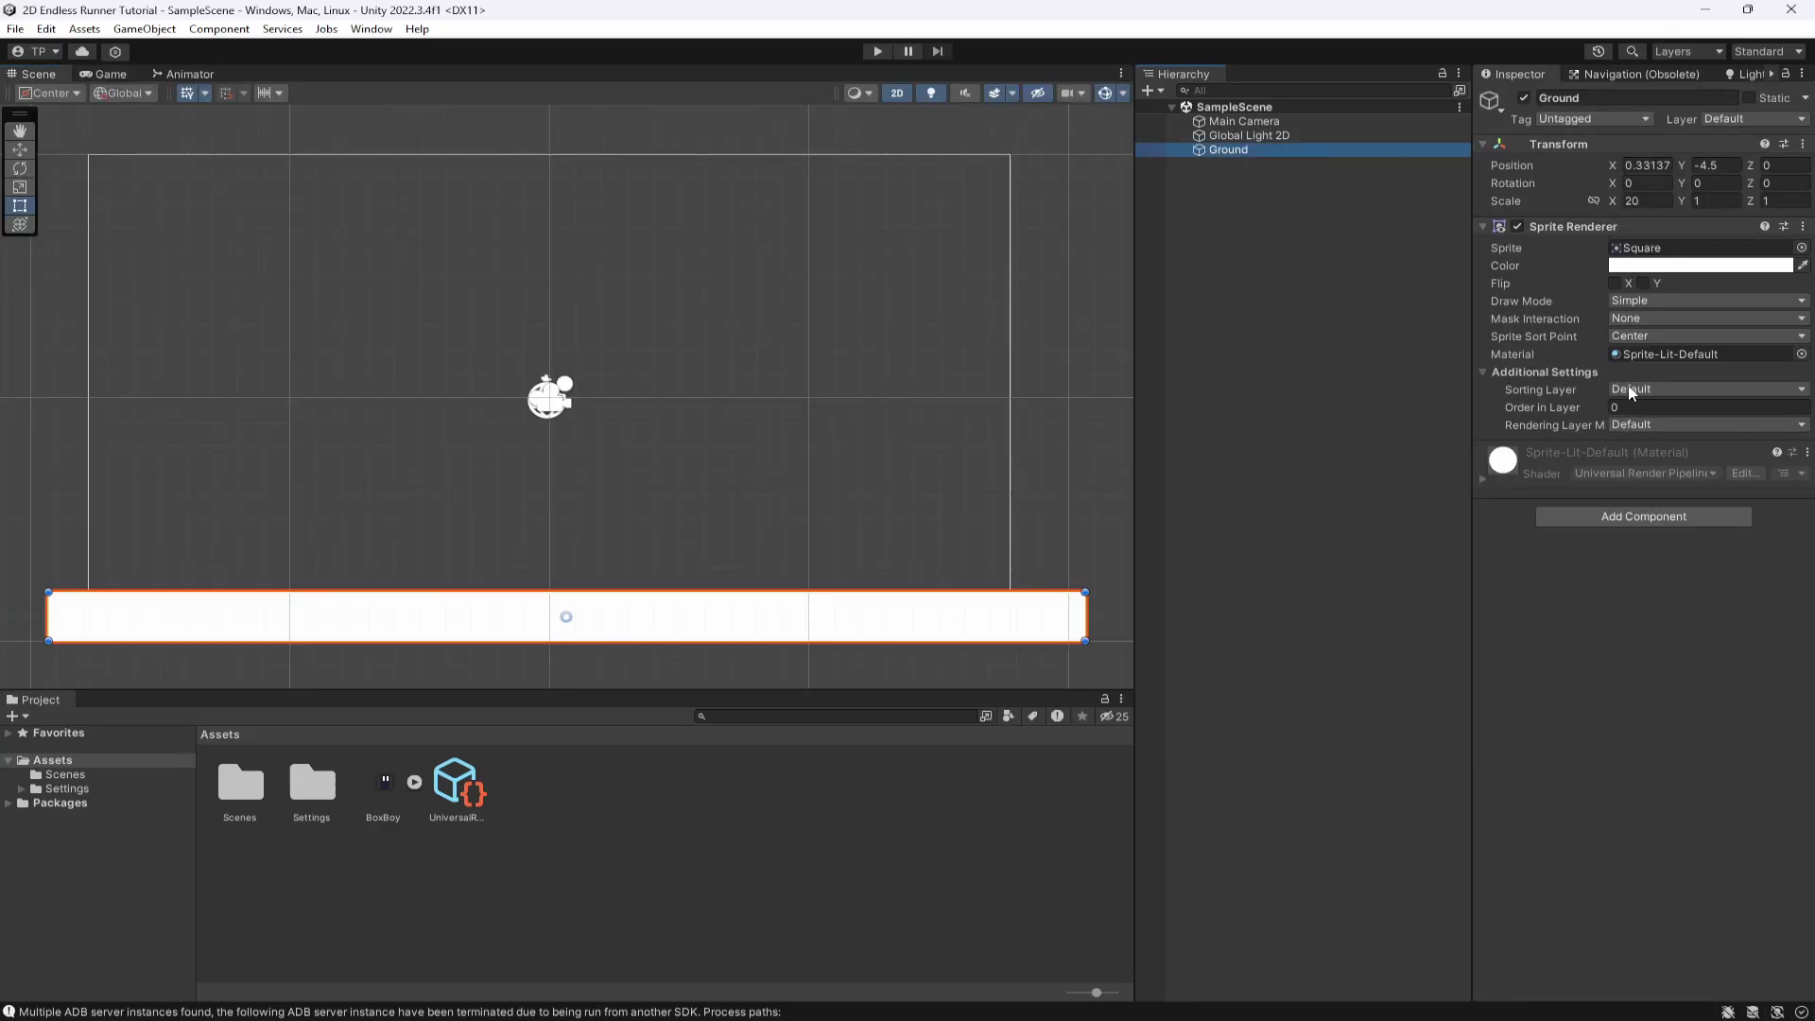
left_click(1602, 376)
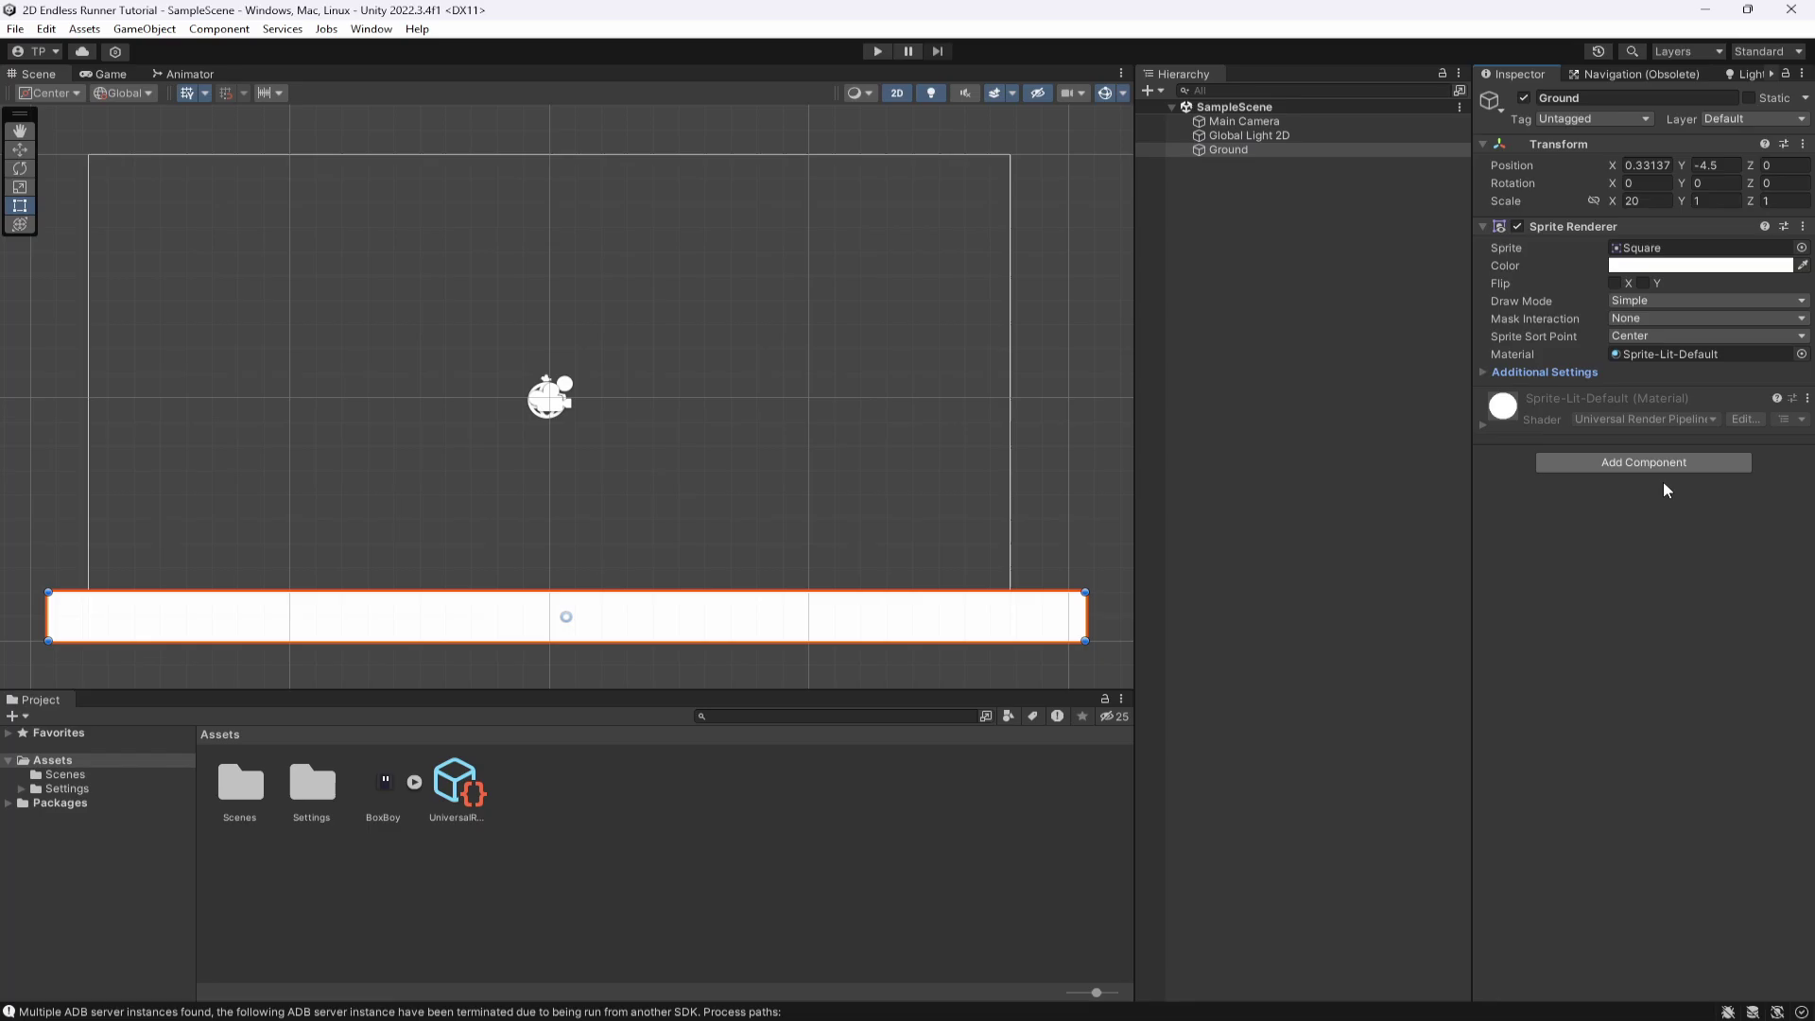
left_click(1627, 461)
left_click(1629, 540)
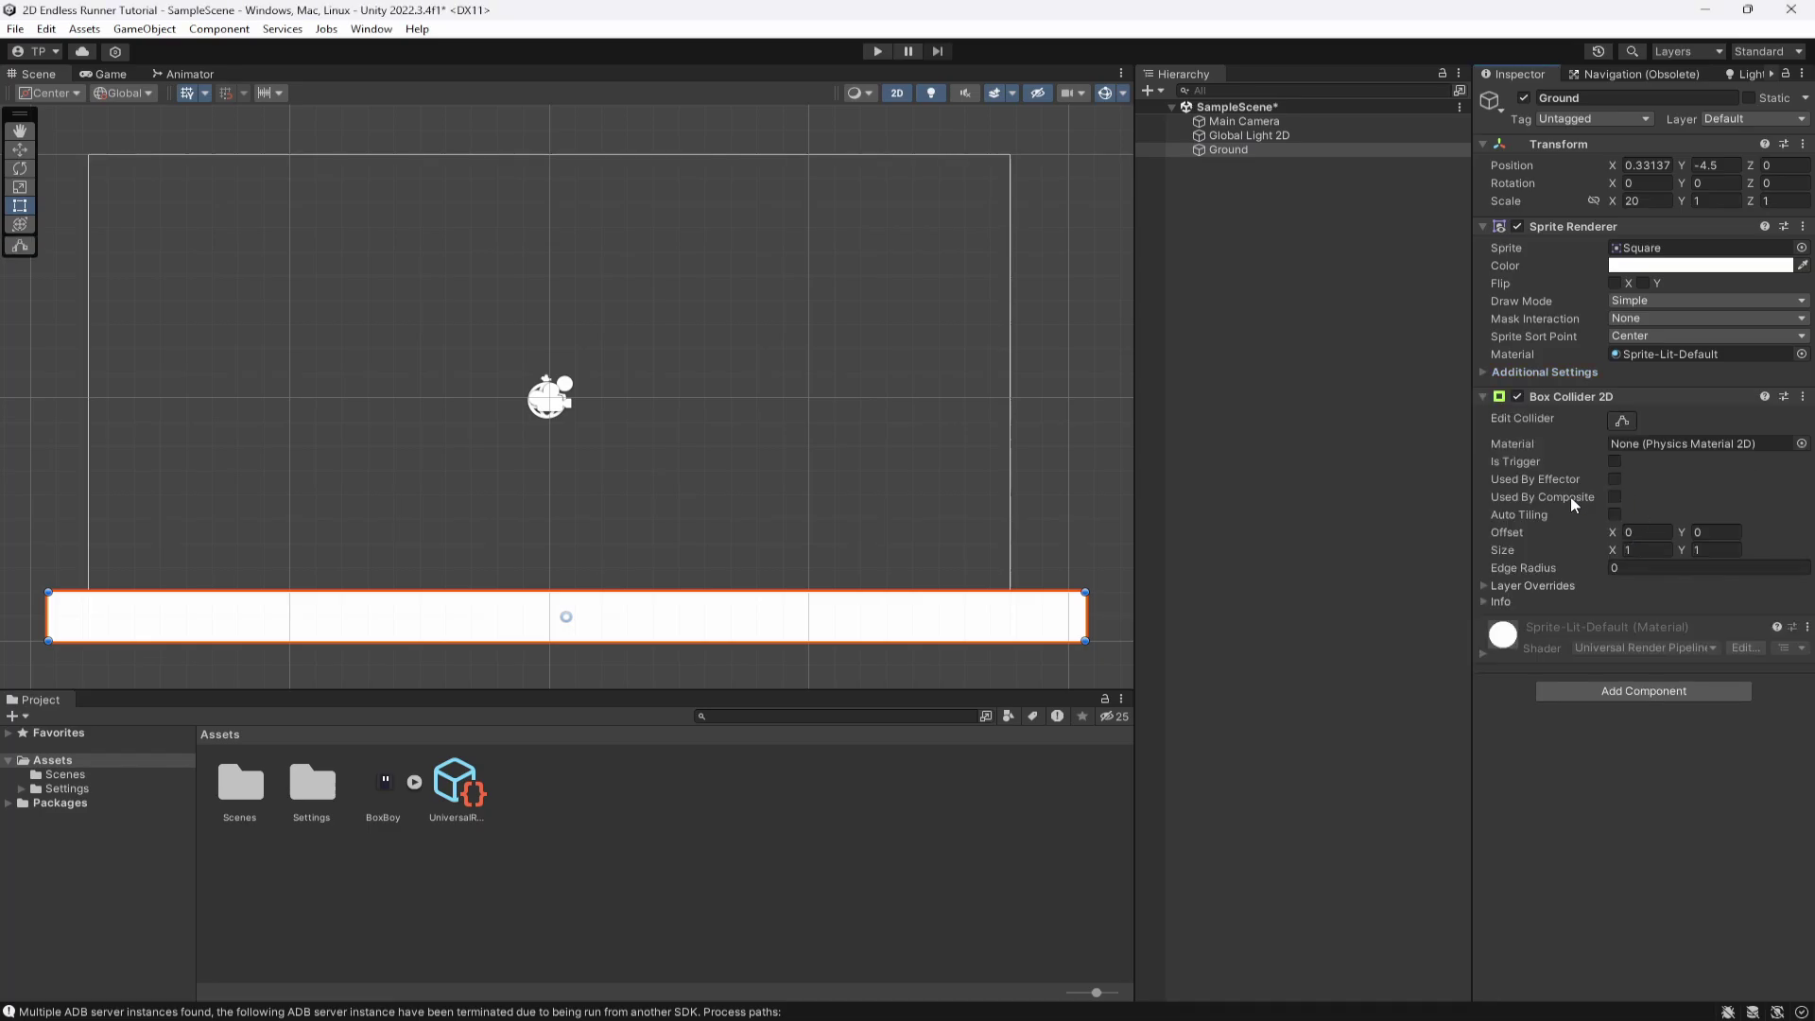
left_click(1562, 394)
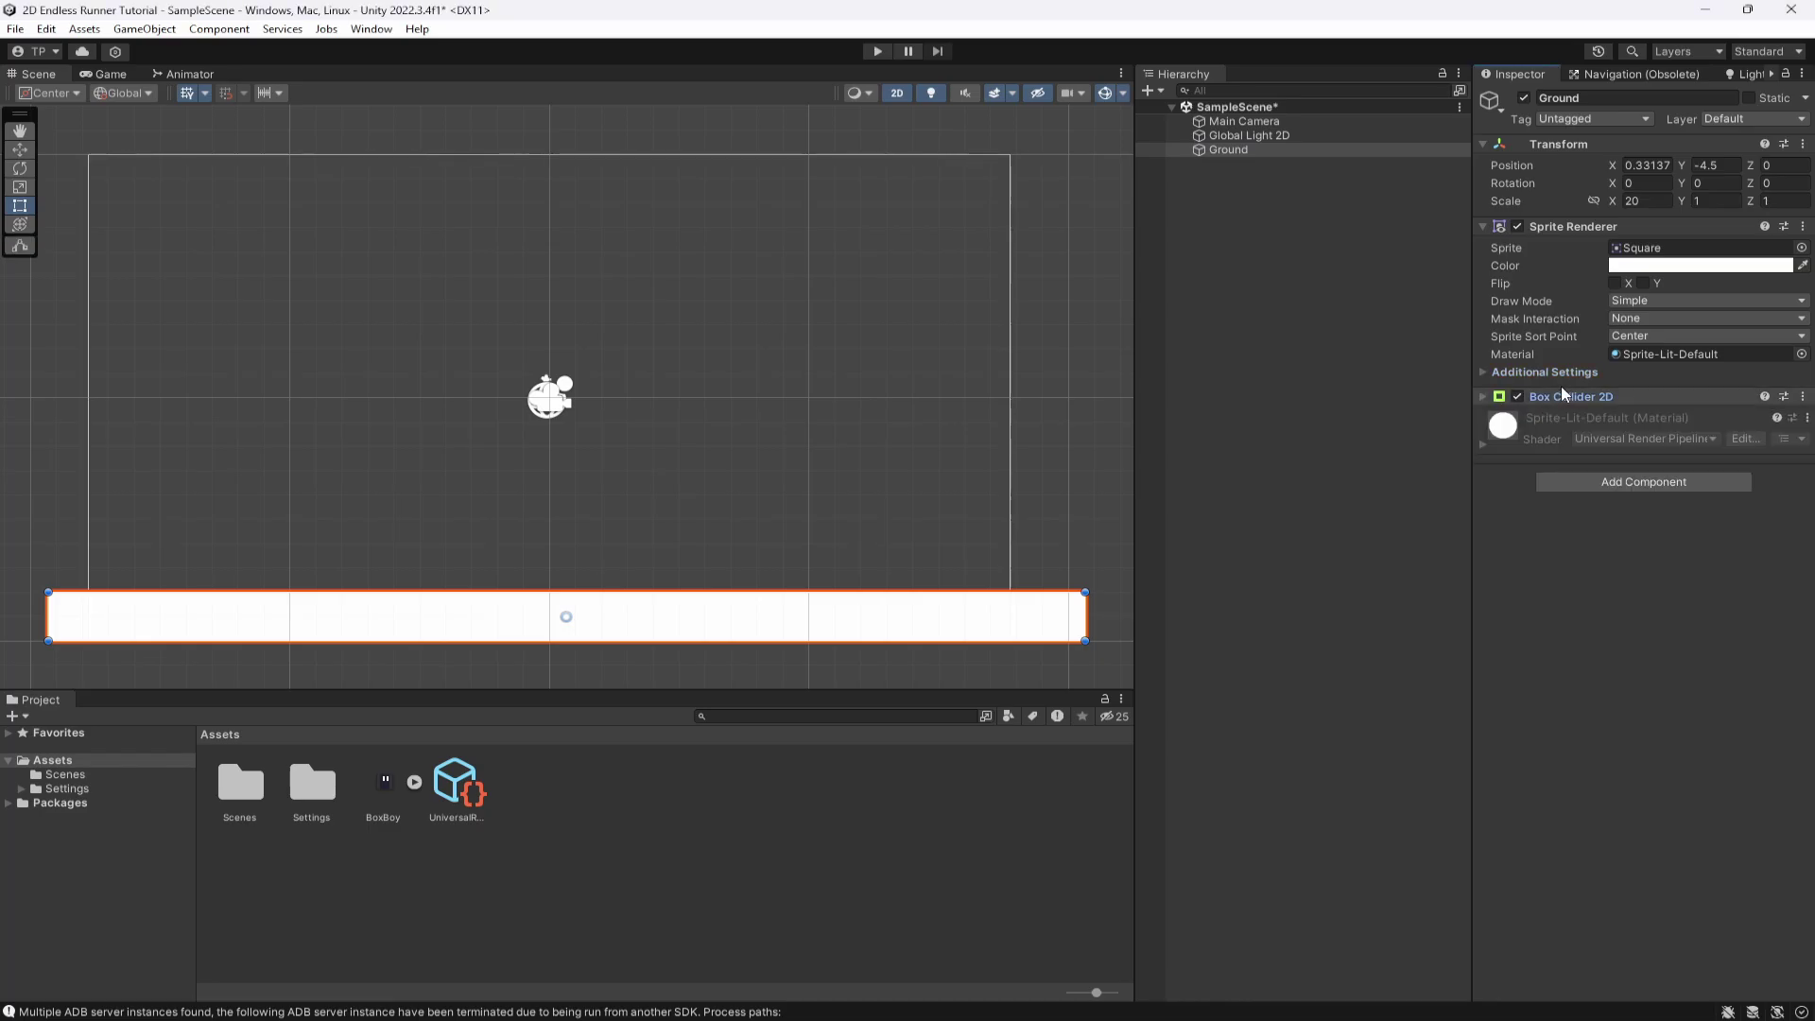
Define two new layers, naming User Layer 6 Ground and User Layer 7 Player.
left_click(1747, 121)
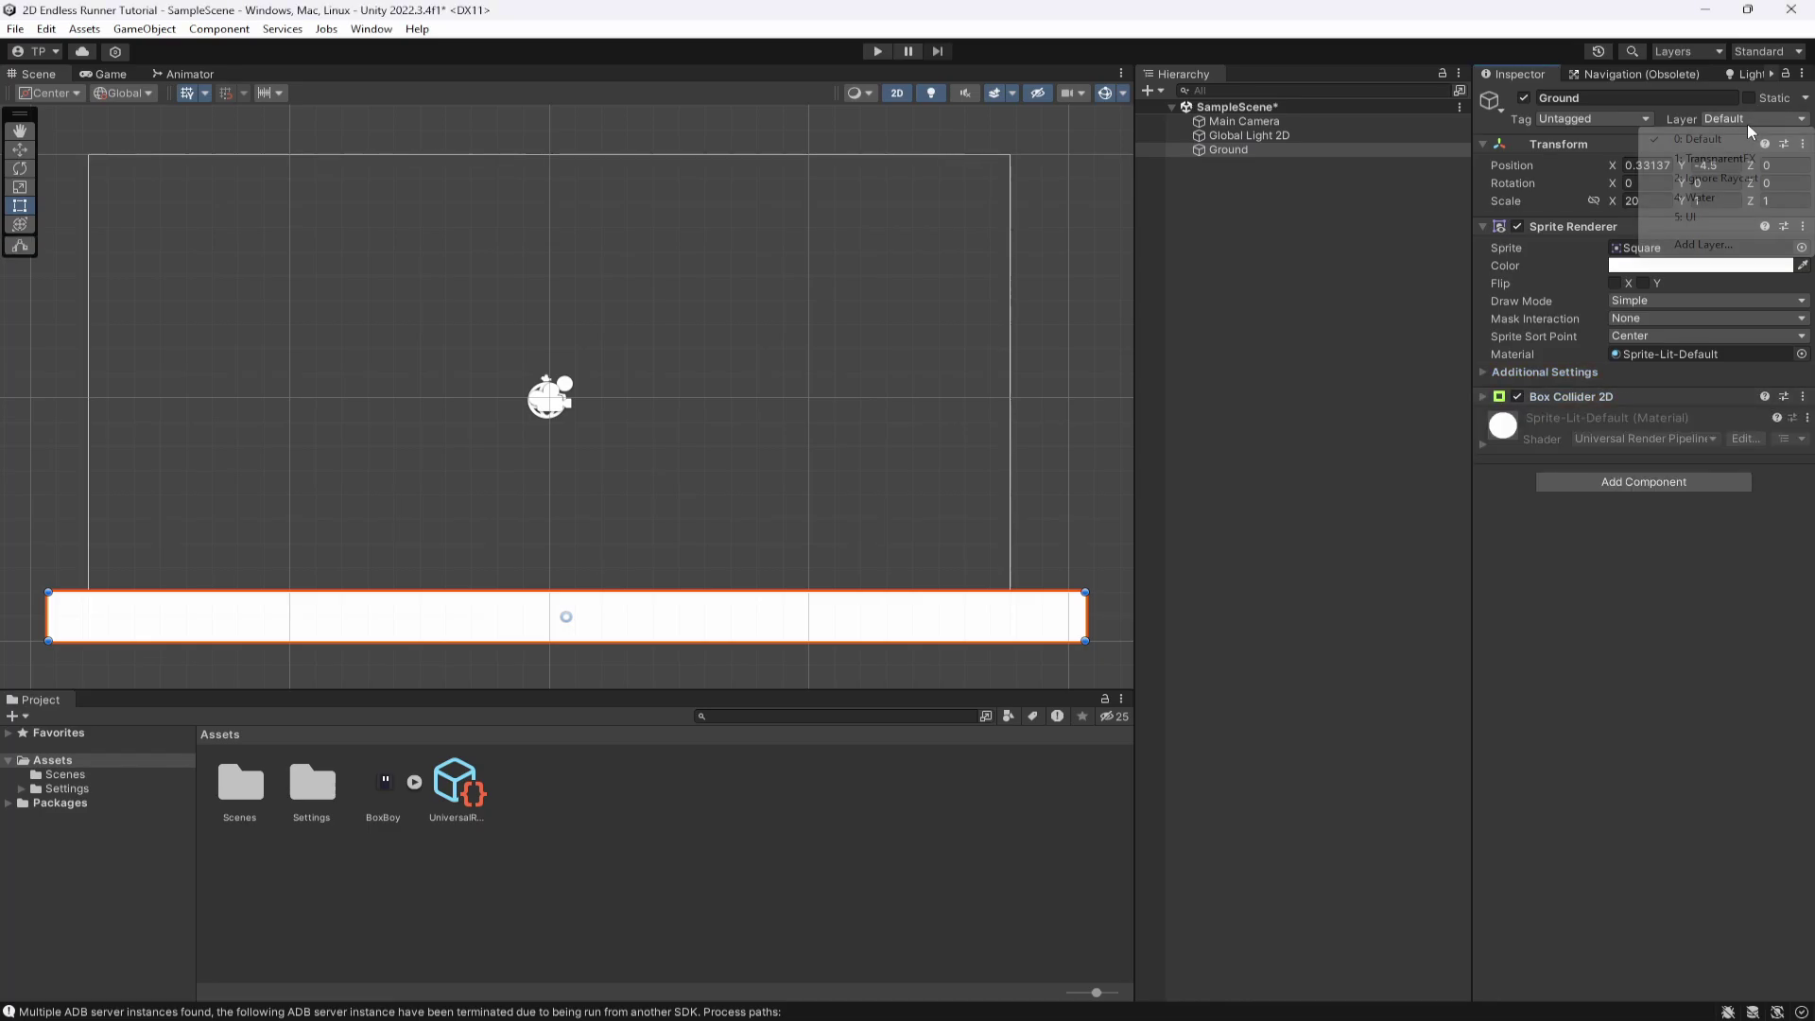
left_click(1703, 245)
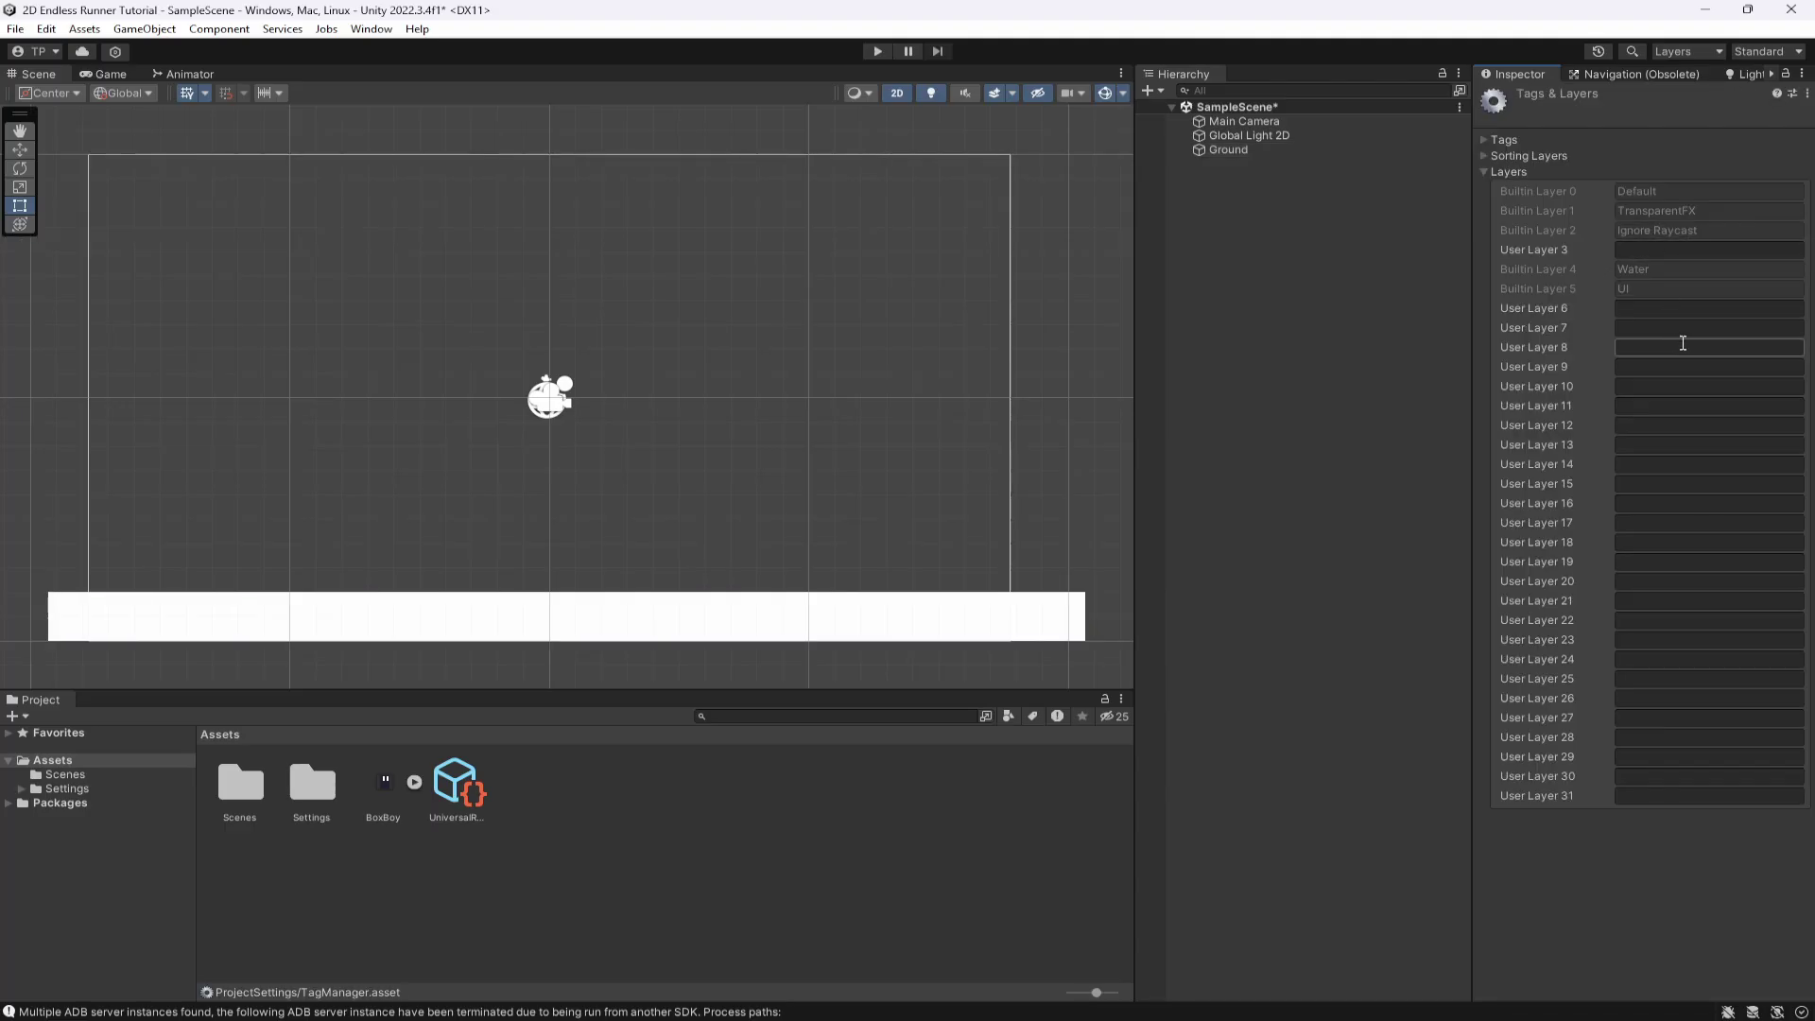
left_click(1650, 313)
type("Ground")
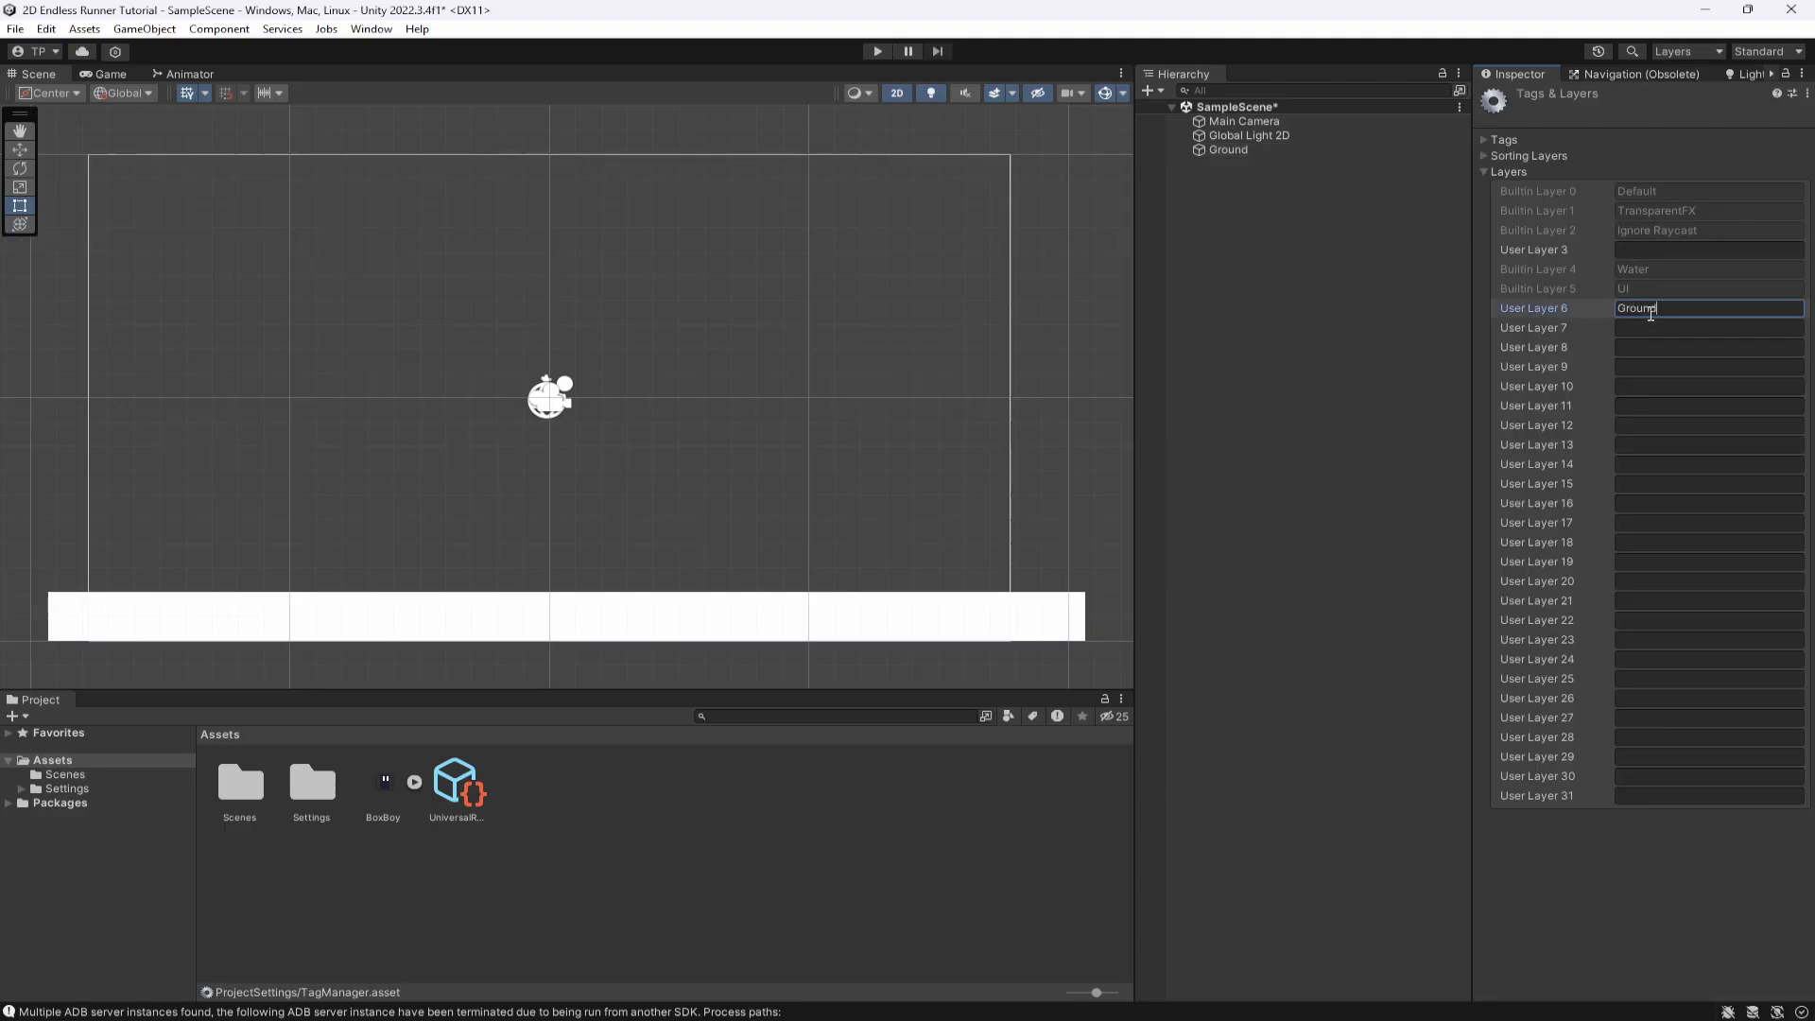
left_click(1651, 330)
type("Player")
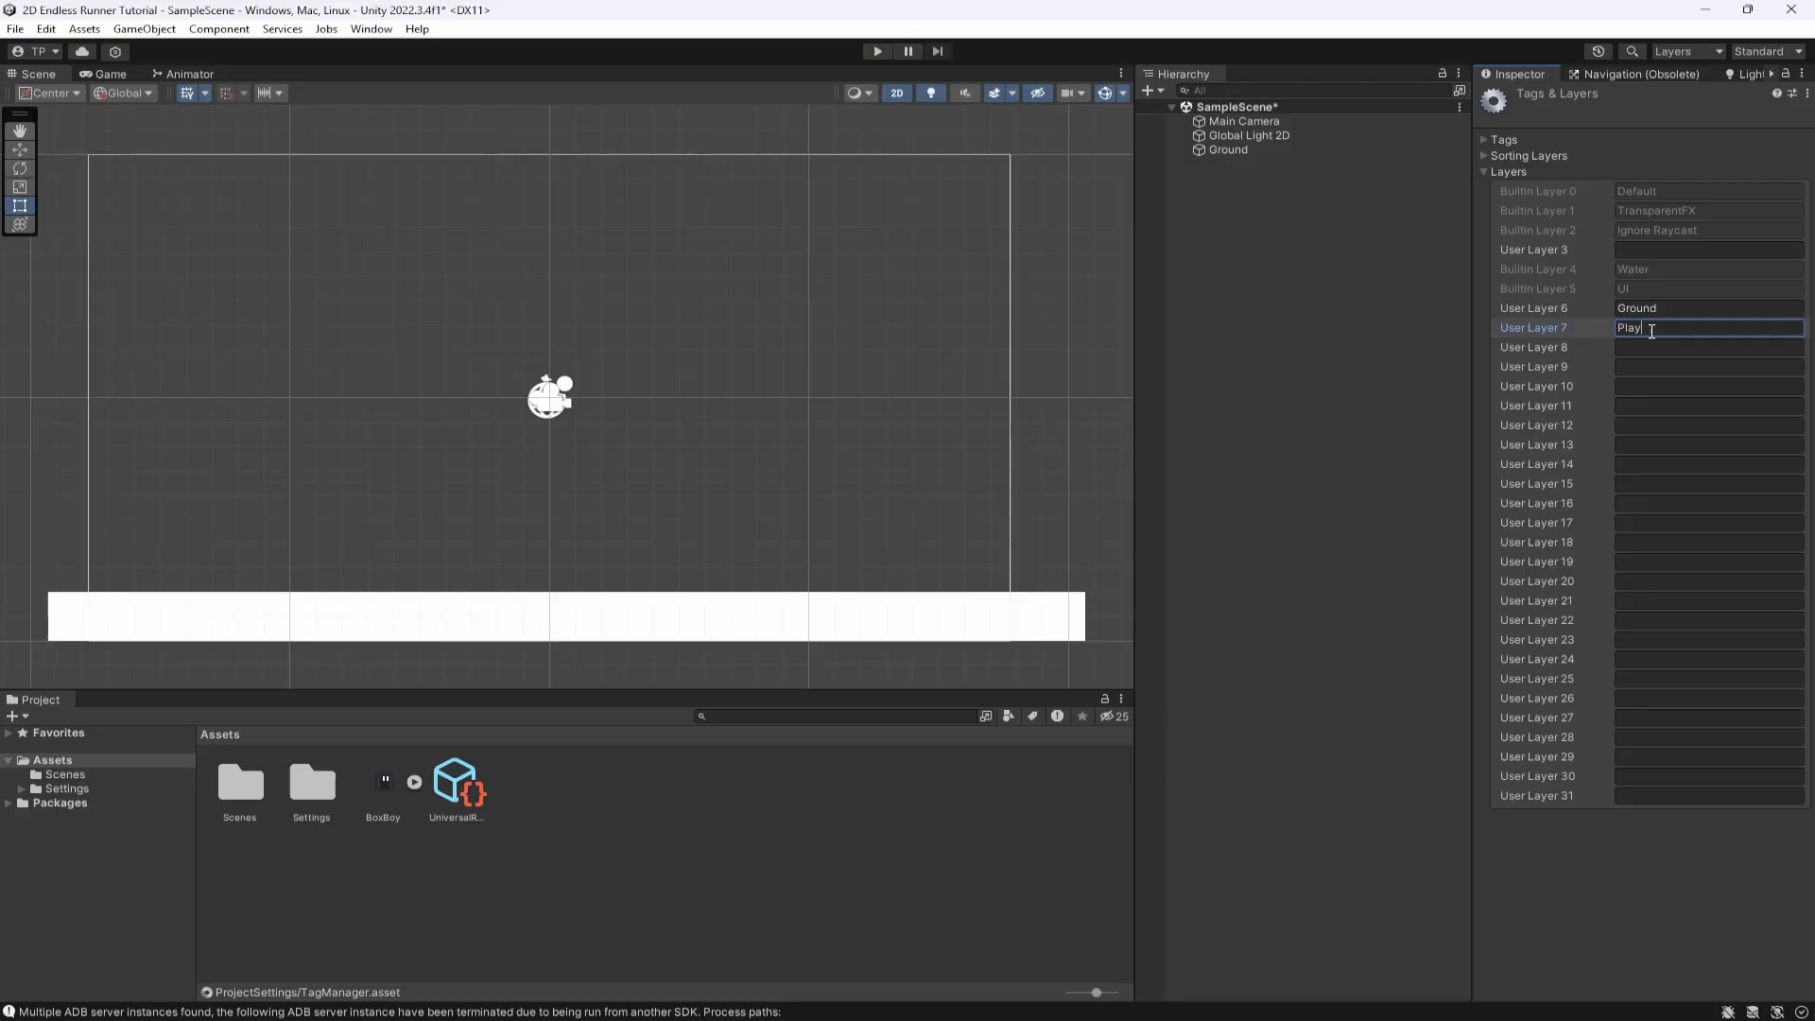
left_click(1525, 331)
Assign the Ground object to the Ground layer and save the scene.
left_click(1255, 149)
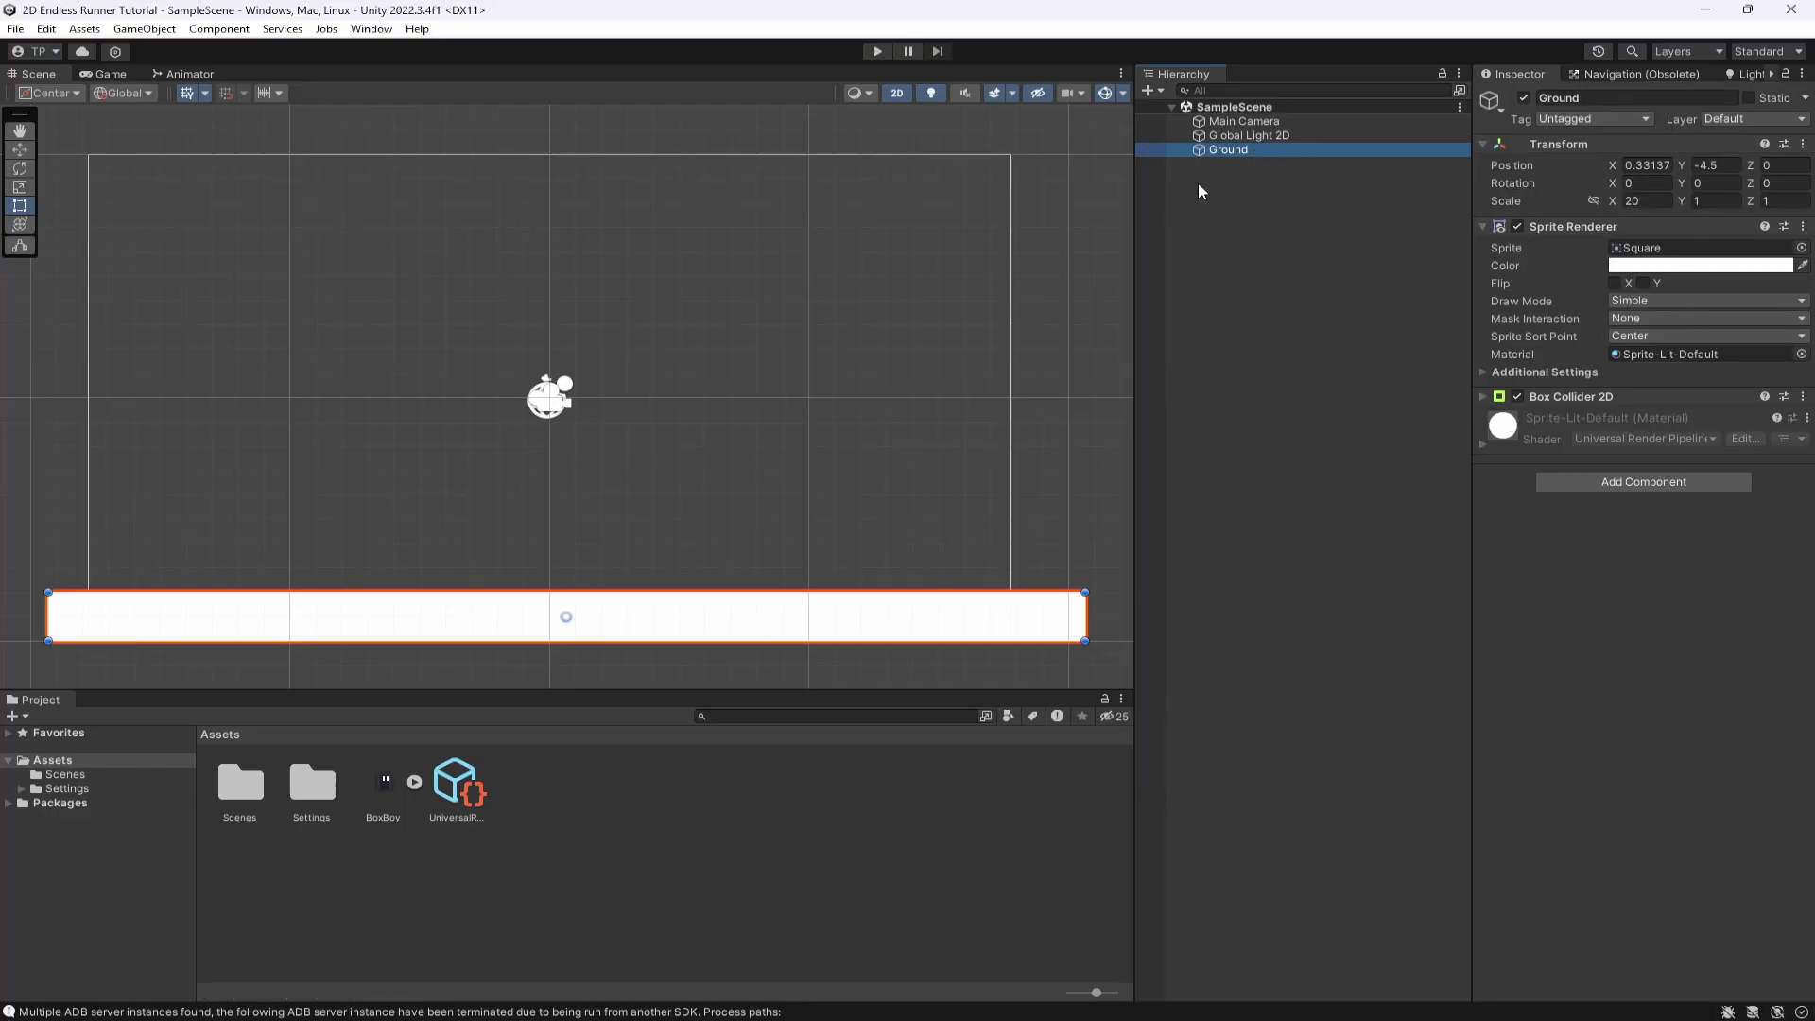
left_click(1730, 120)
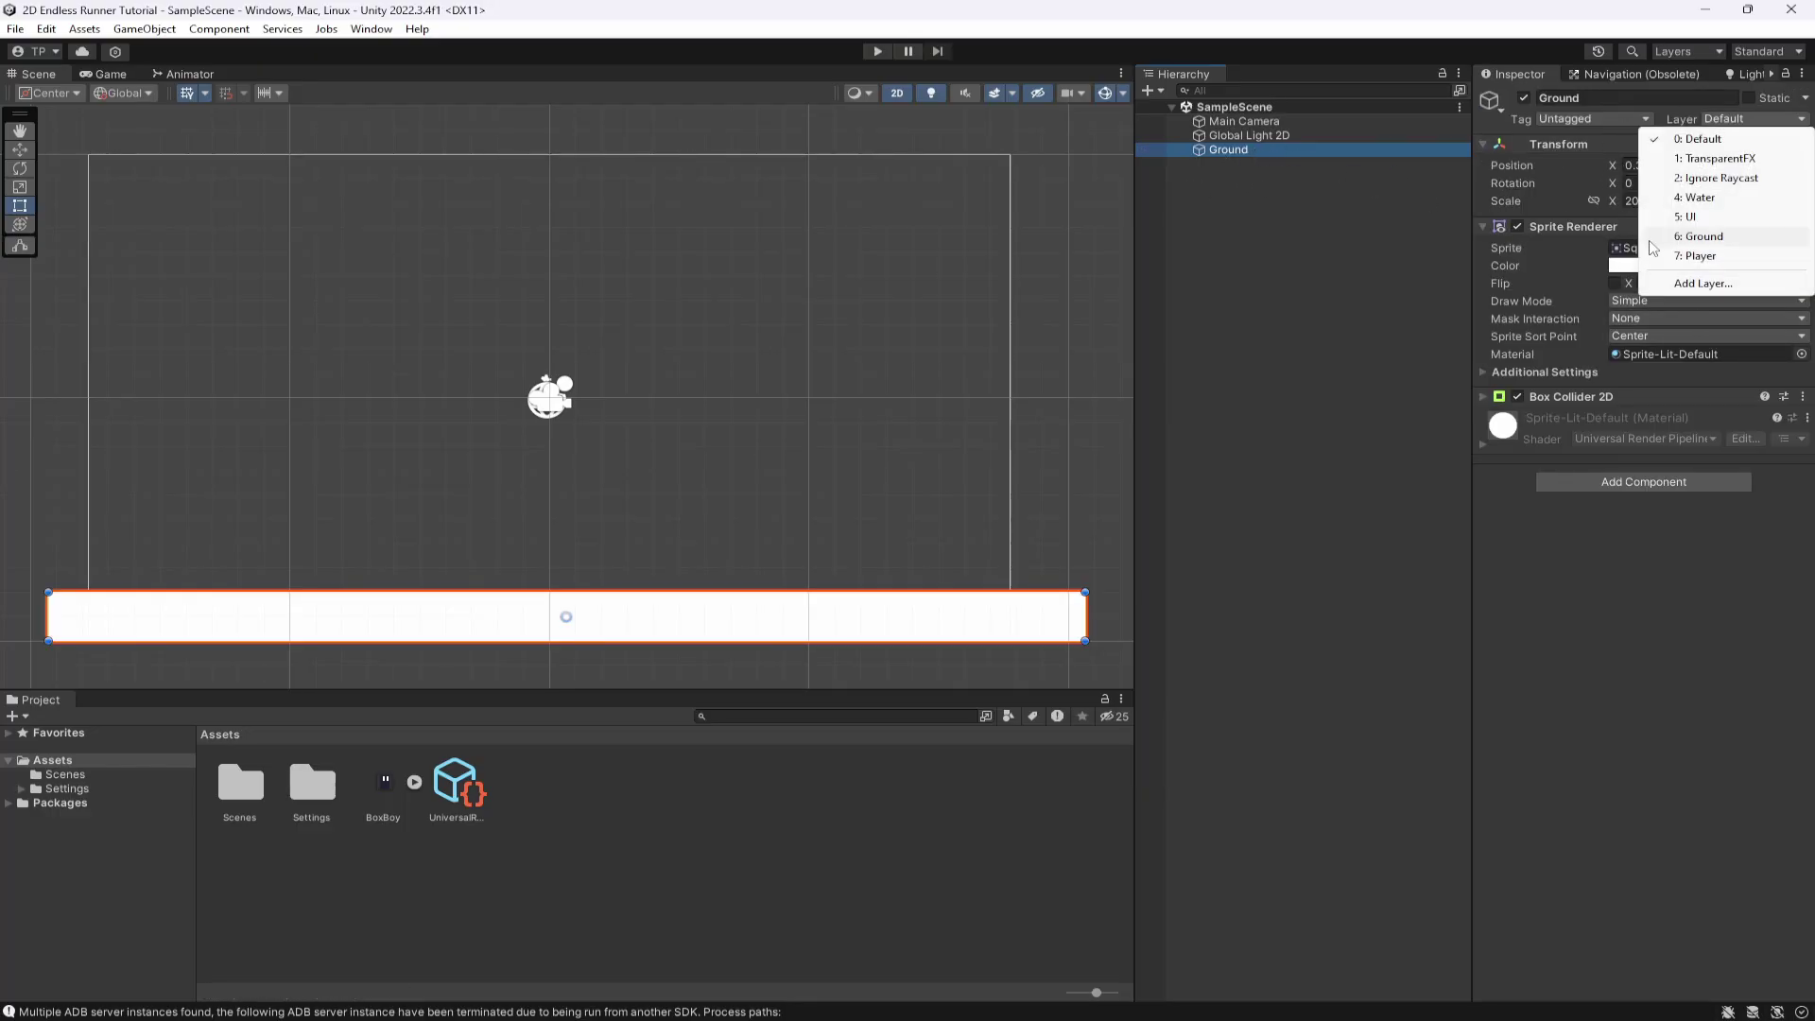
left_click(1673, 241)
key("ctrl+s")
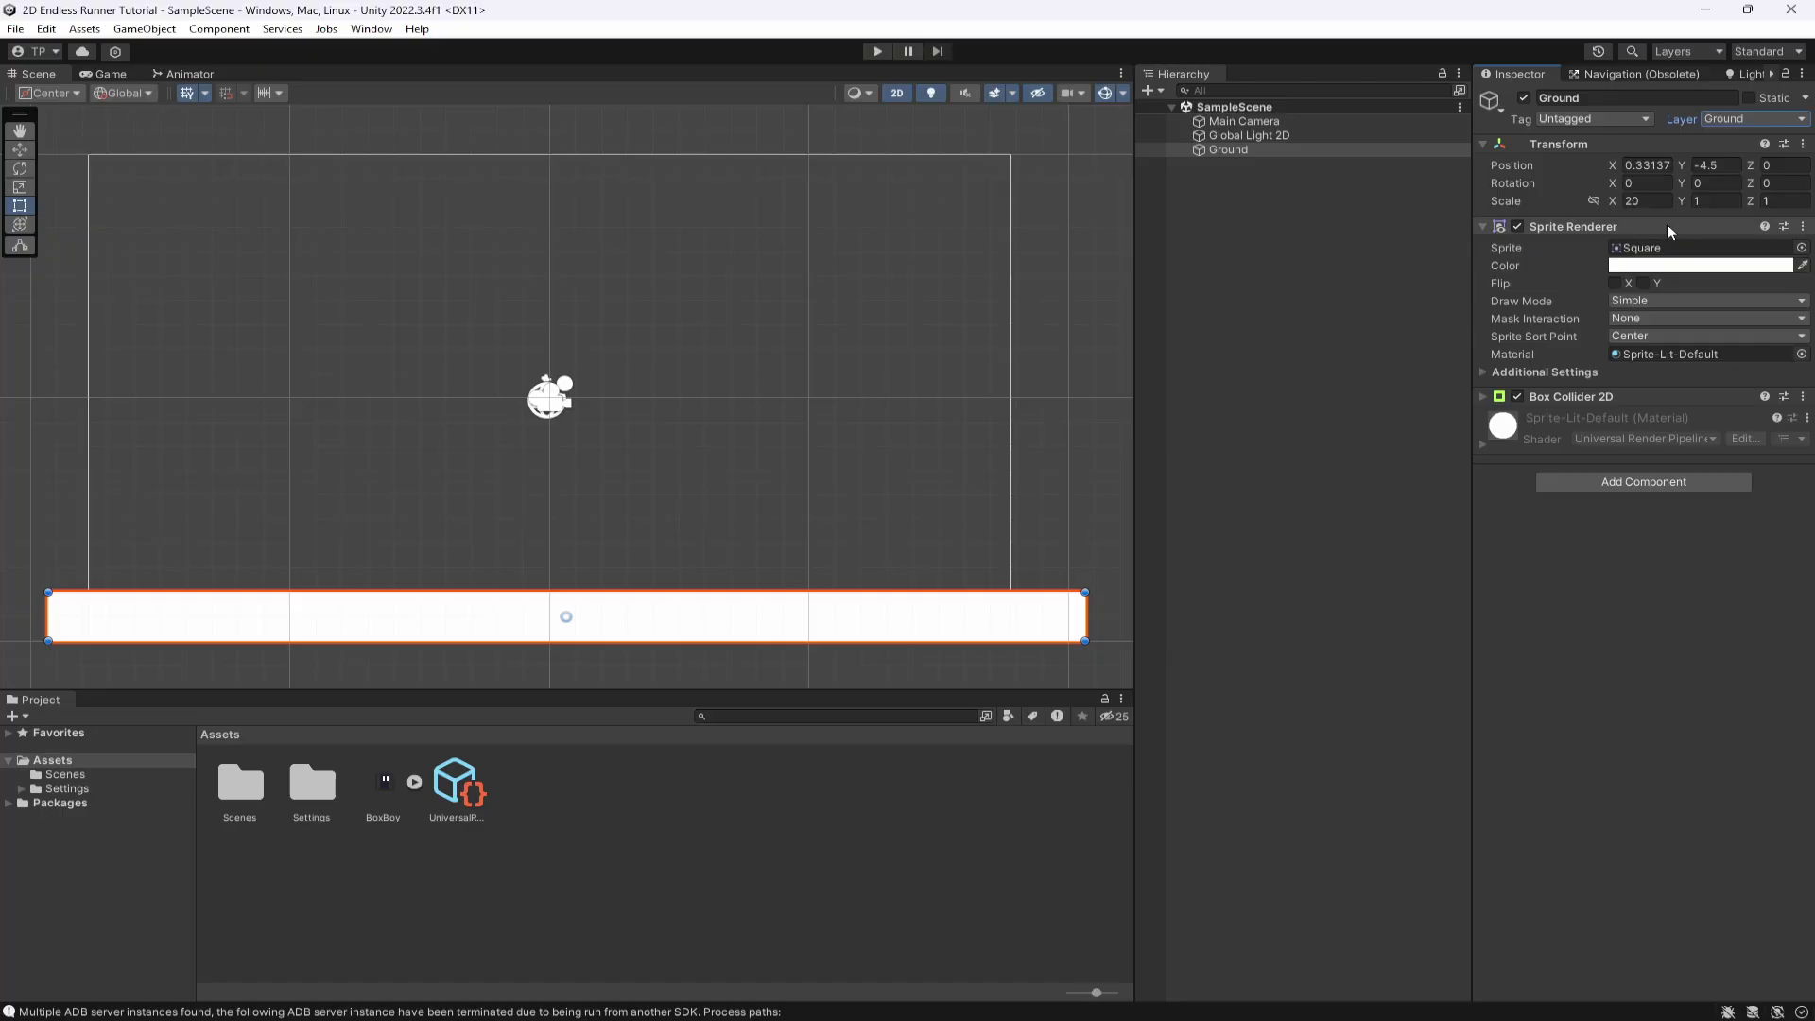
Close the Navigation and Lighting windows docked beside the Inspector.
left_click(1324, 206)
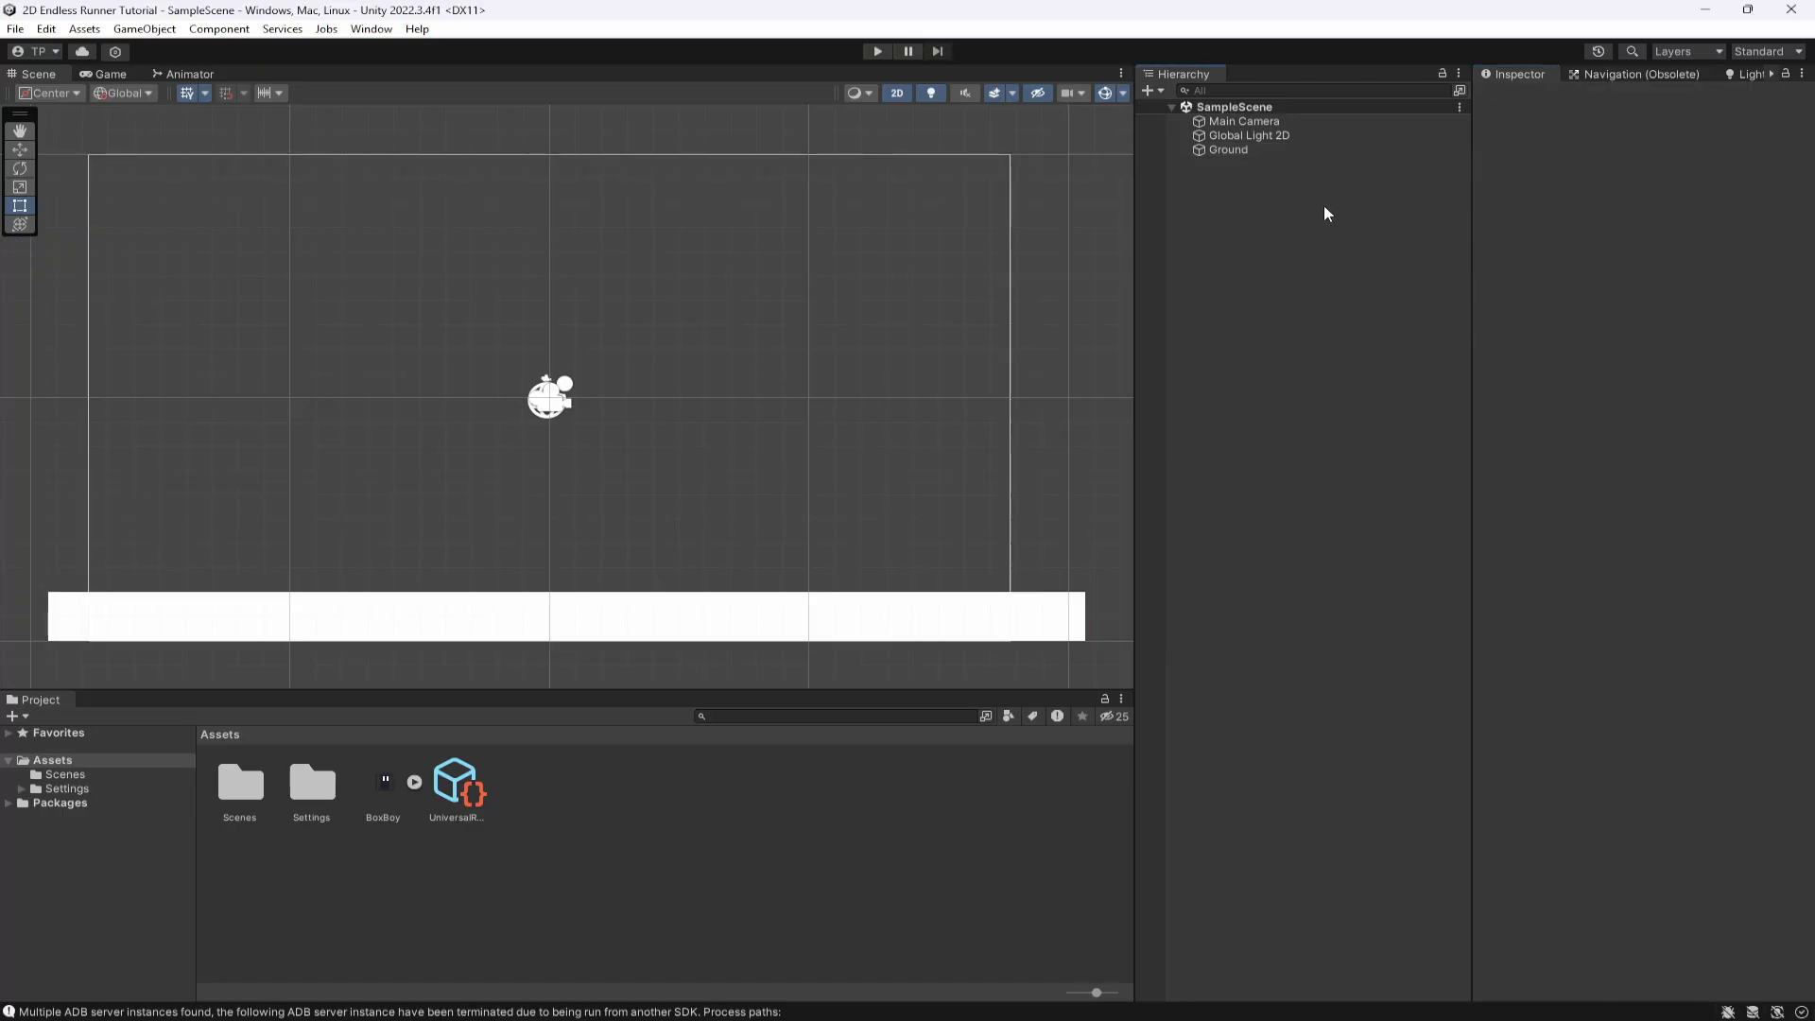
double_click(1234, 140)
left_click(1253, 150)
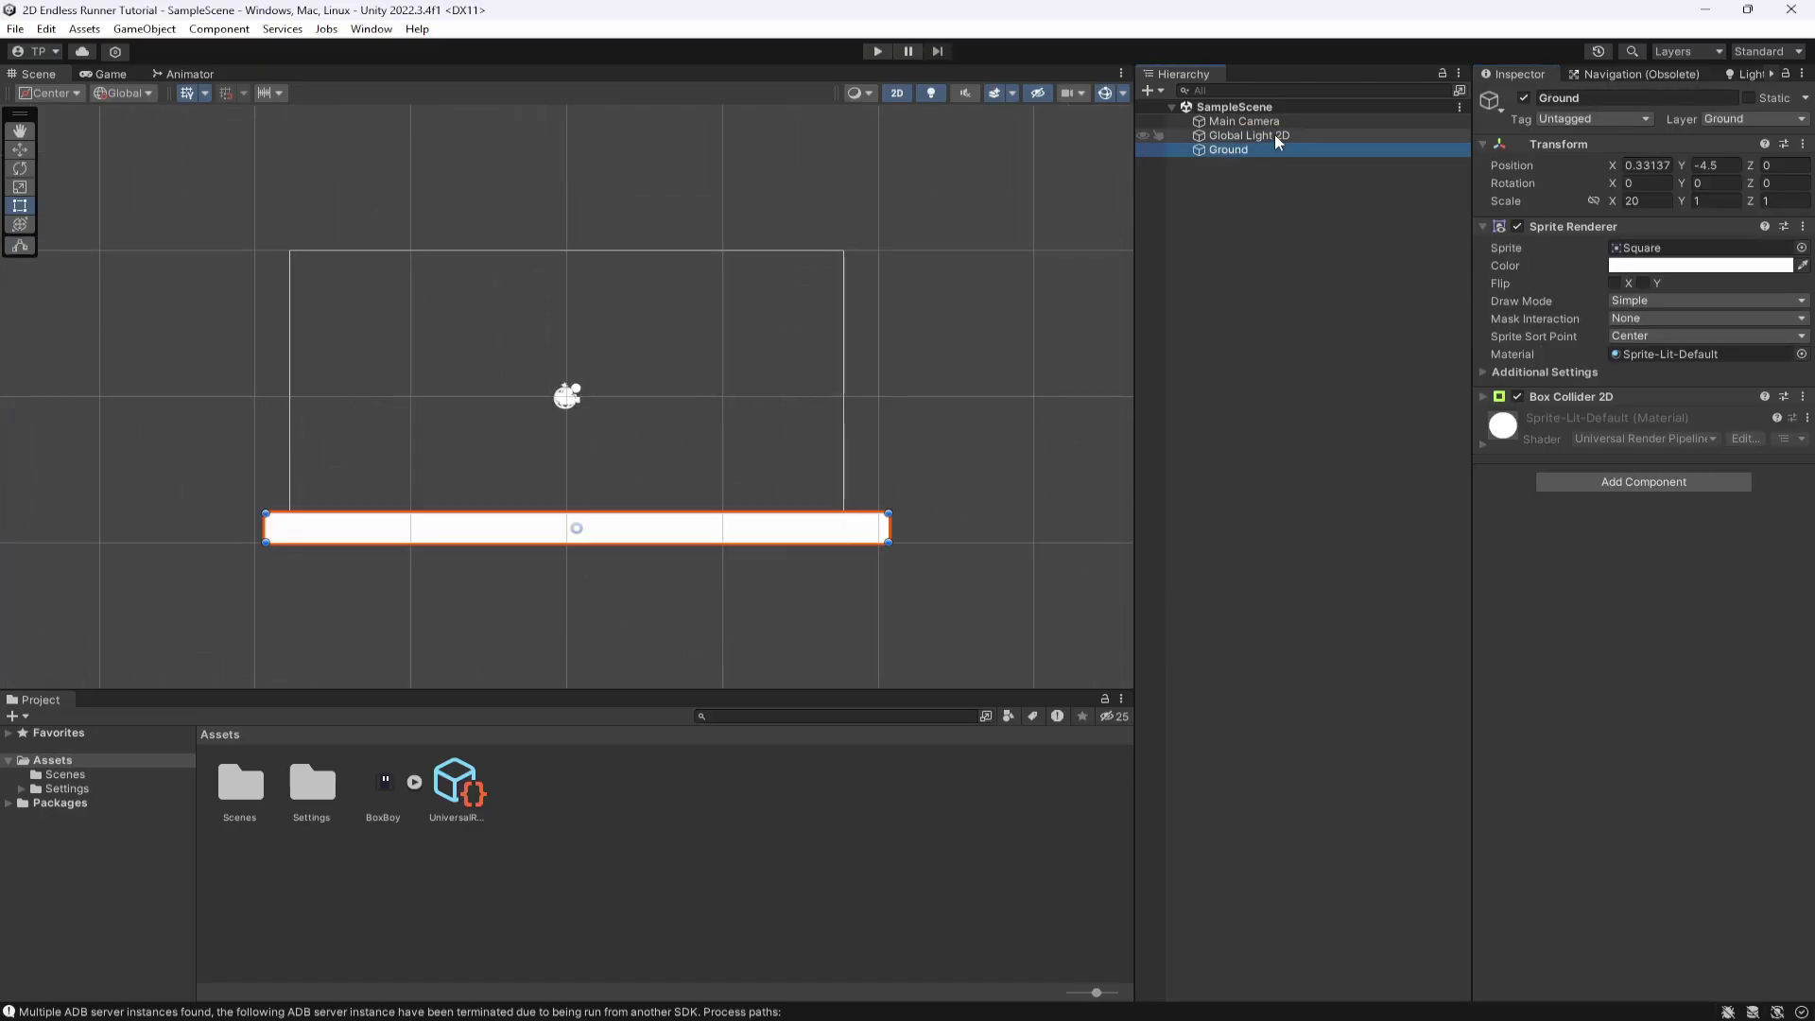
left_click(1647, 73)
right_click(1646, 74)
left_click(1638, 136)
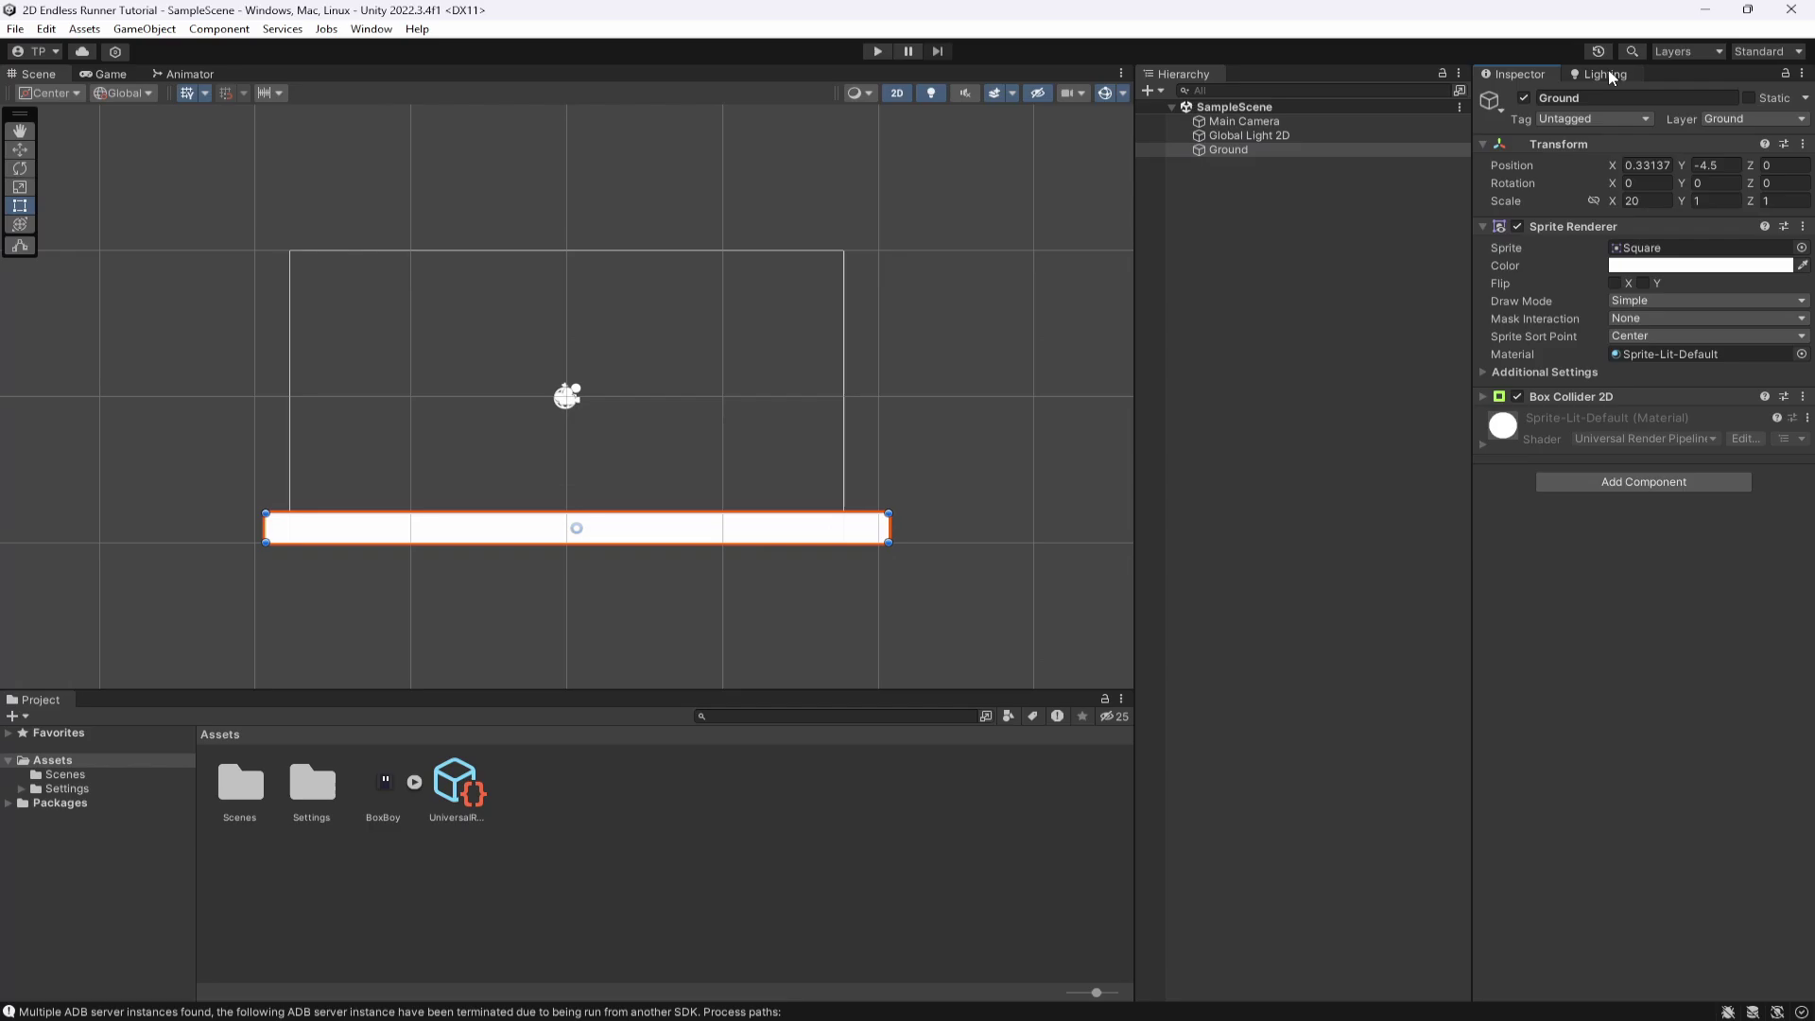
right_click(1608, 70)
left_click(1634, 101)
Set the Ground object's X position to 0 so it is centred under the camera frame.
scroll(734, 353, "up", 3)
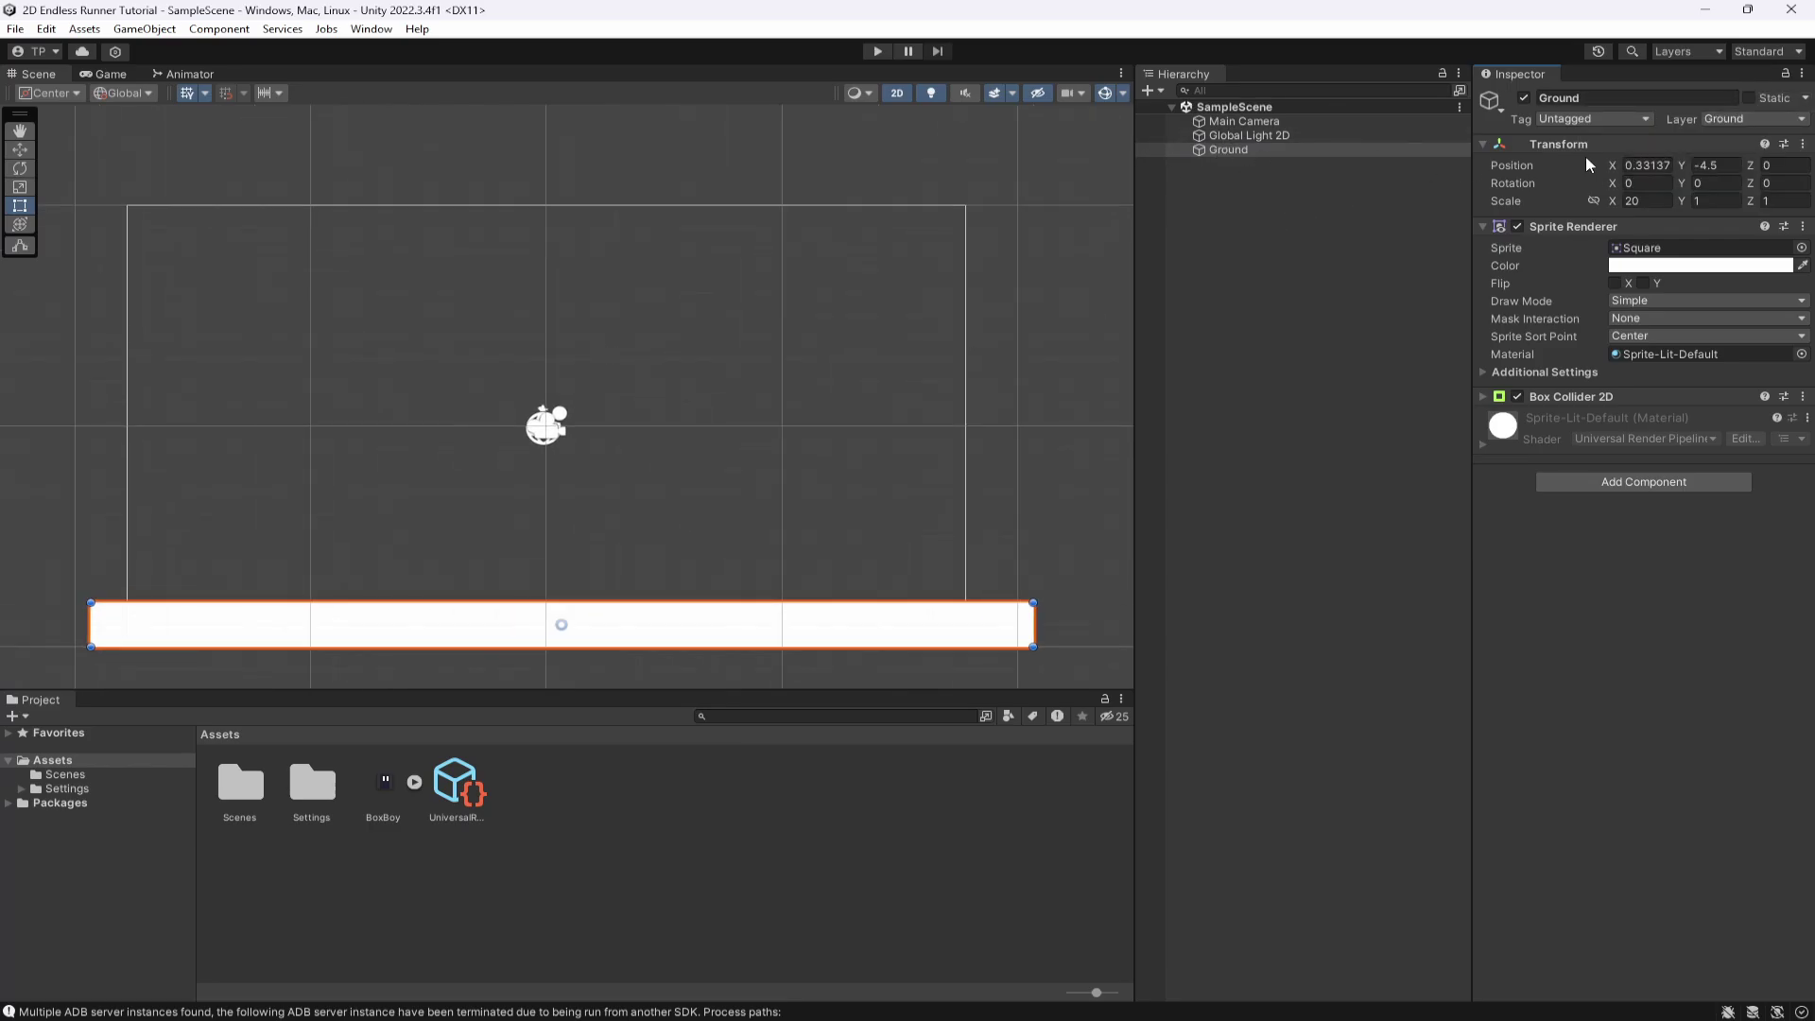
left_click(1638, 165)
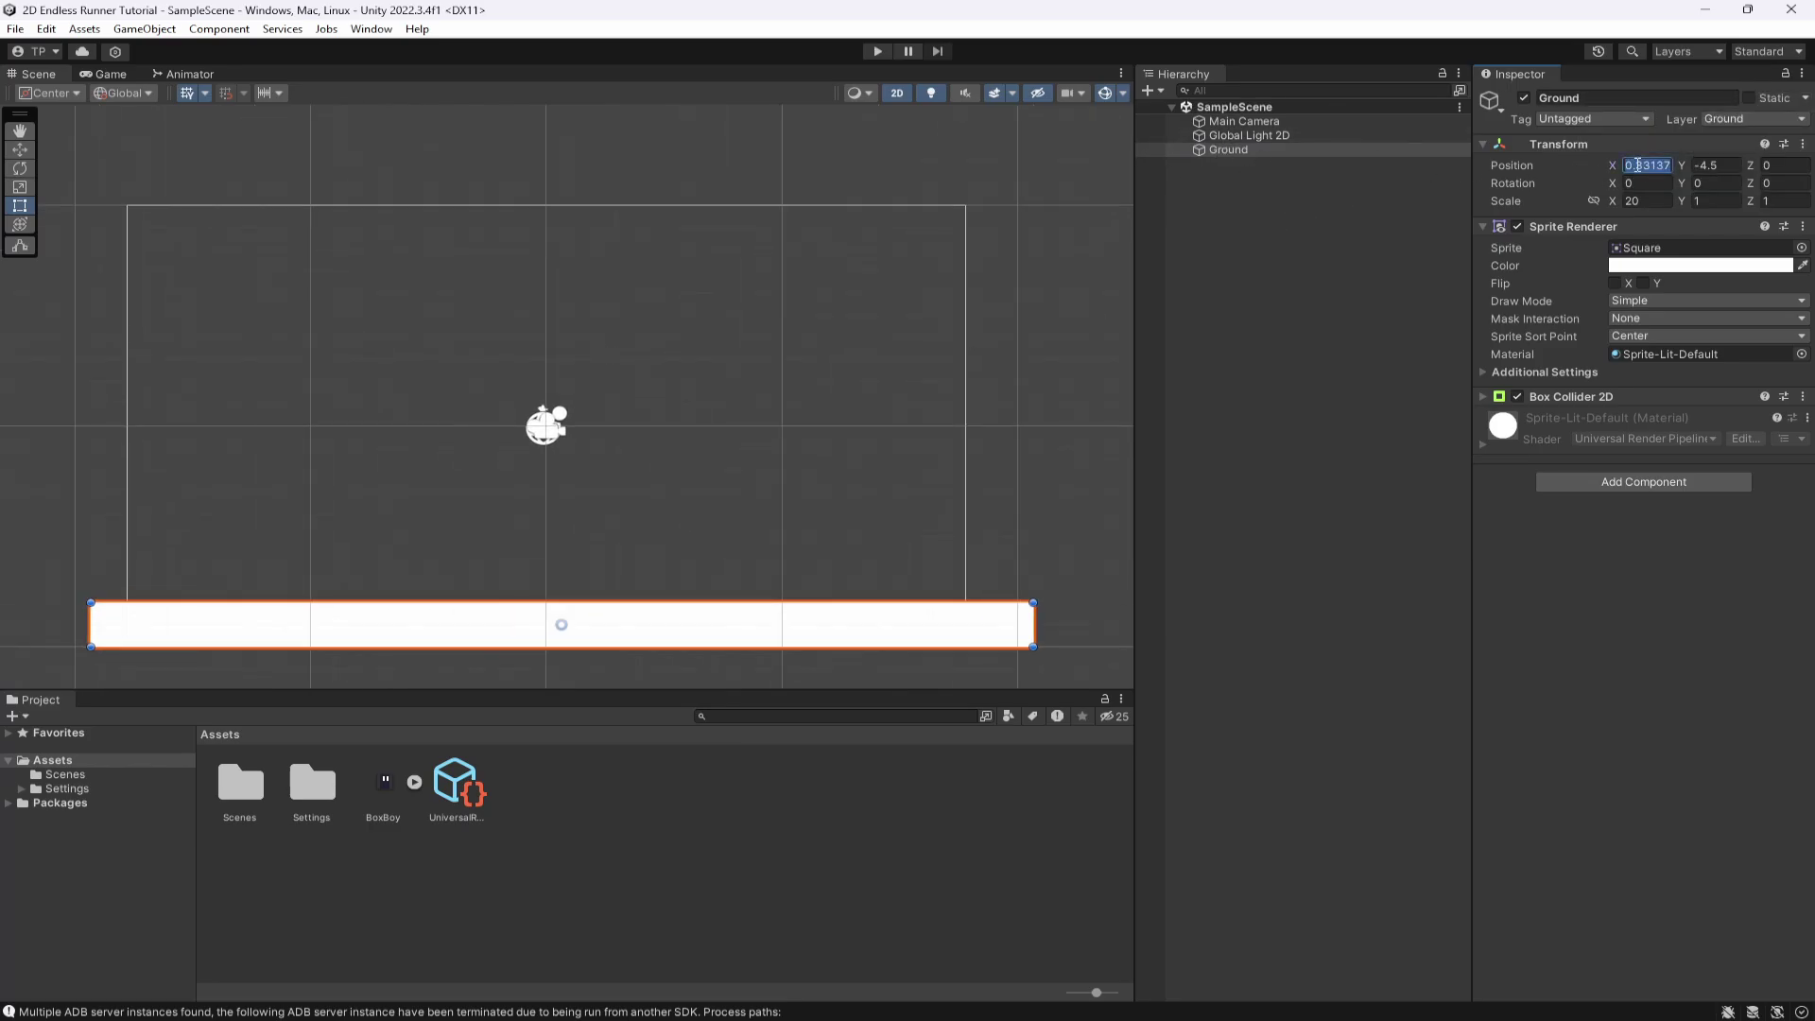
left_click(1344, 225)
Create an empty game object named Player and reset its transform to the origin.
right_click(1217, 194)
left_click(1297, 443)
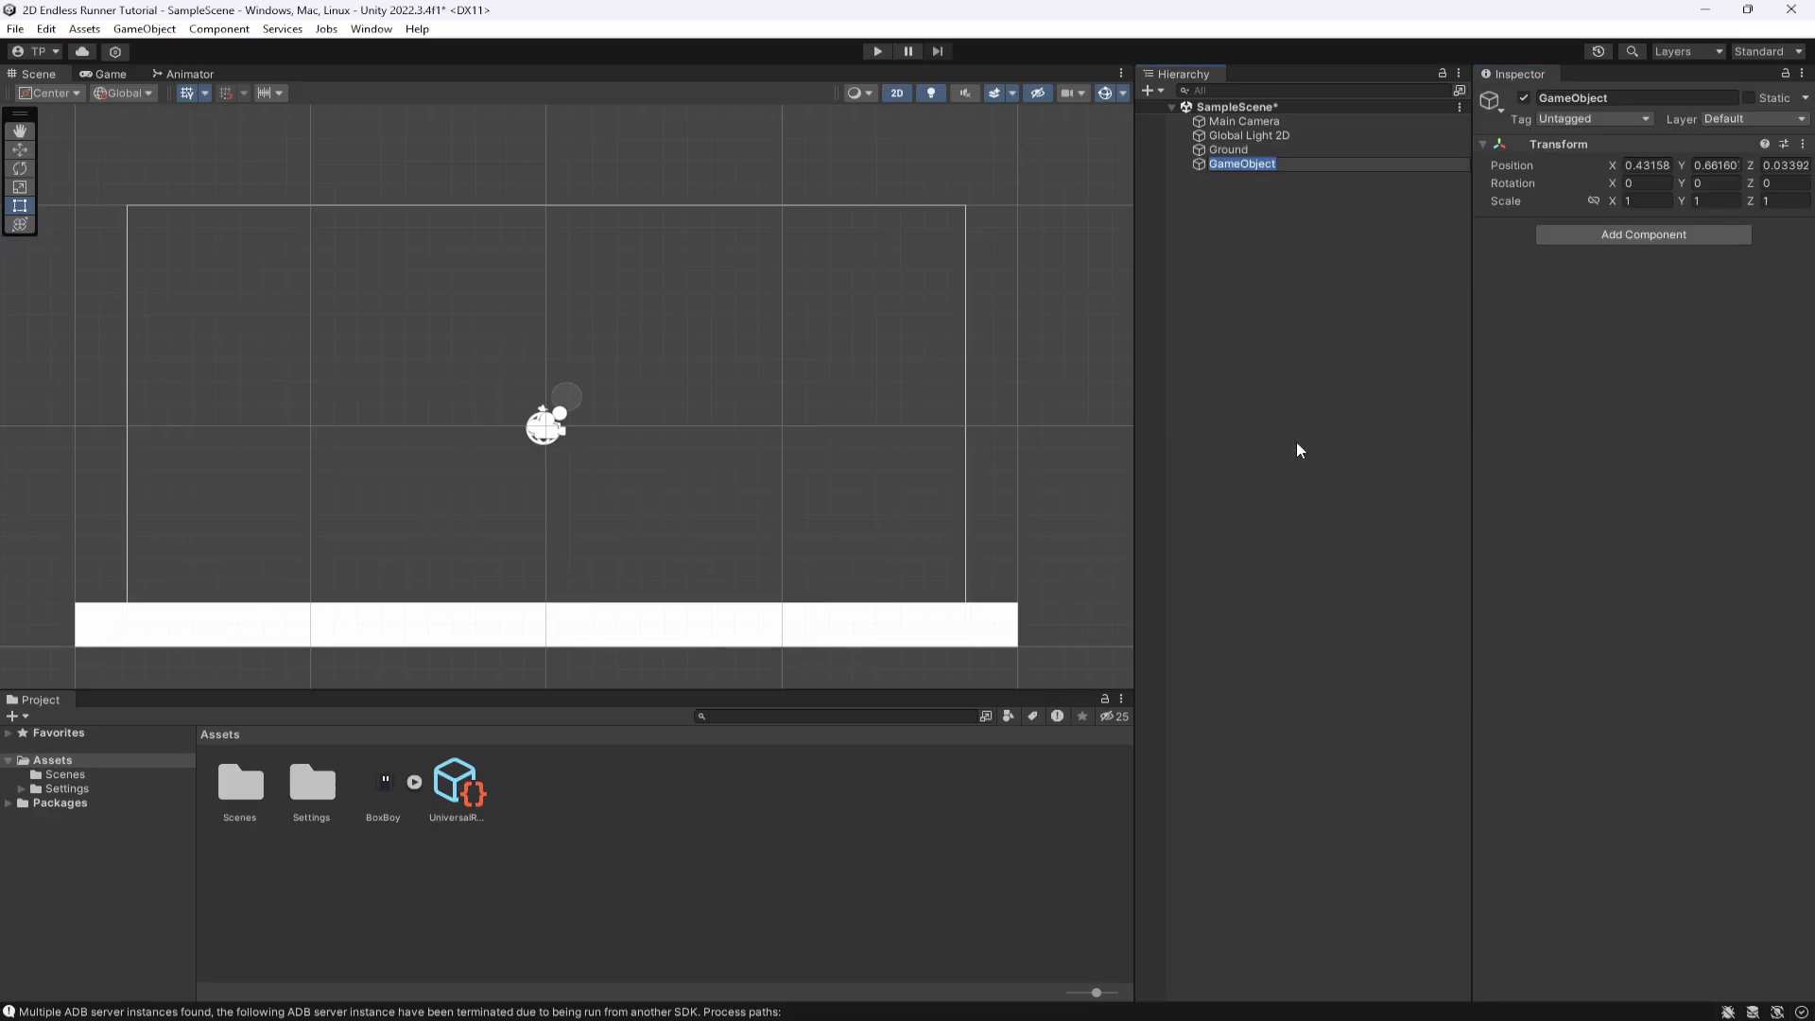
type("Player")
key("Return")
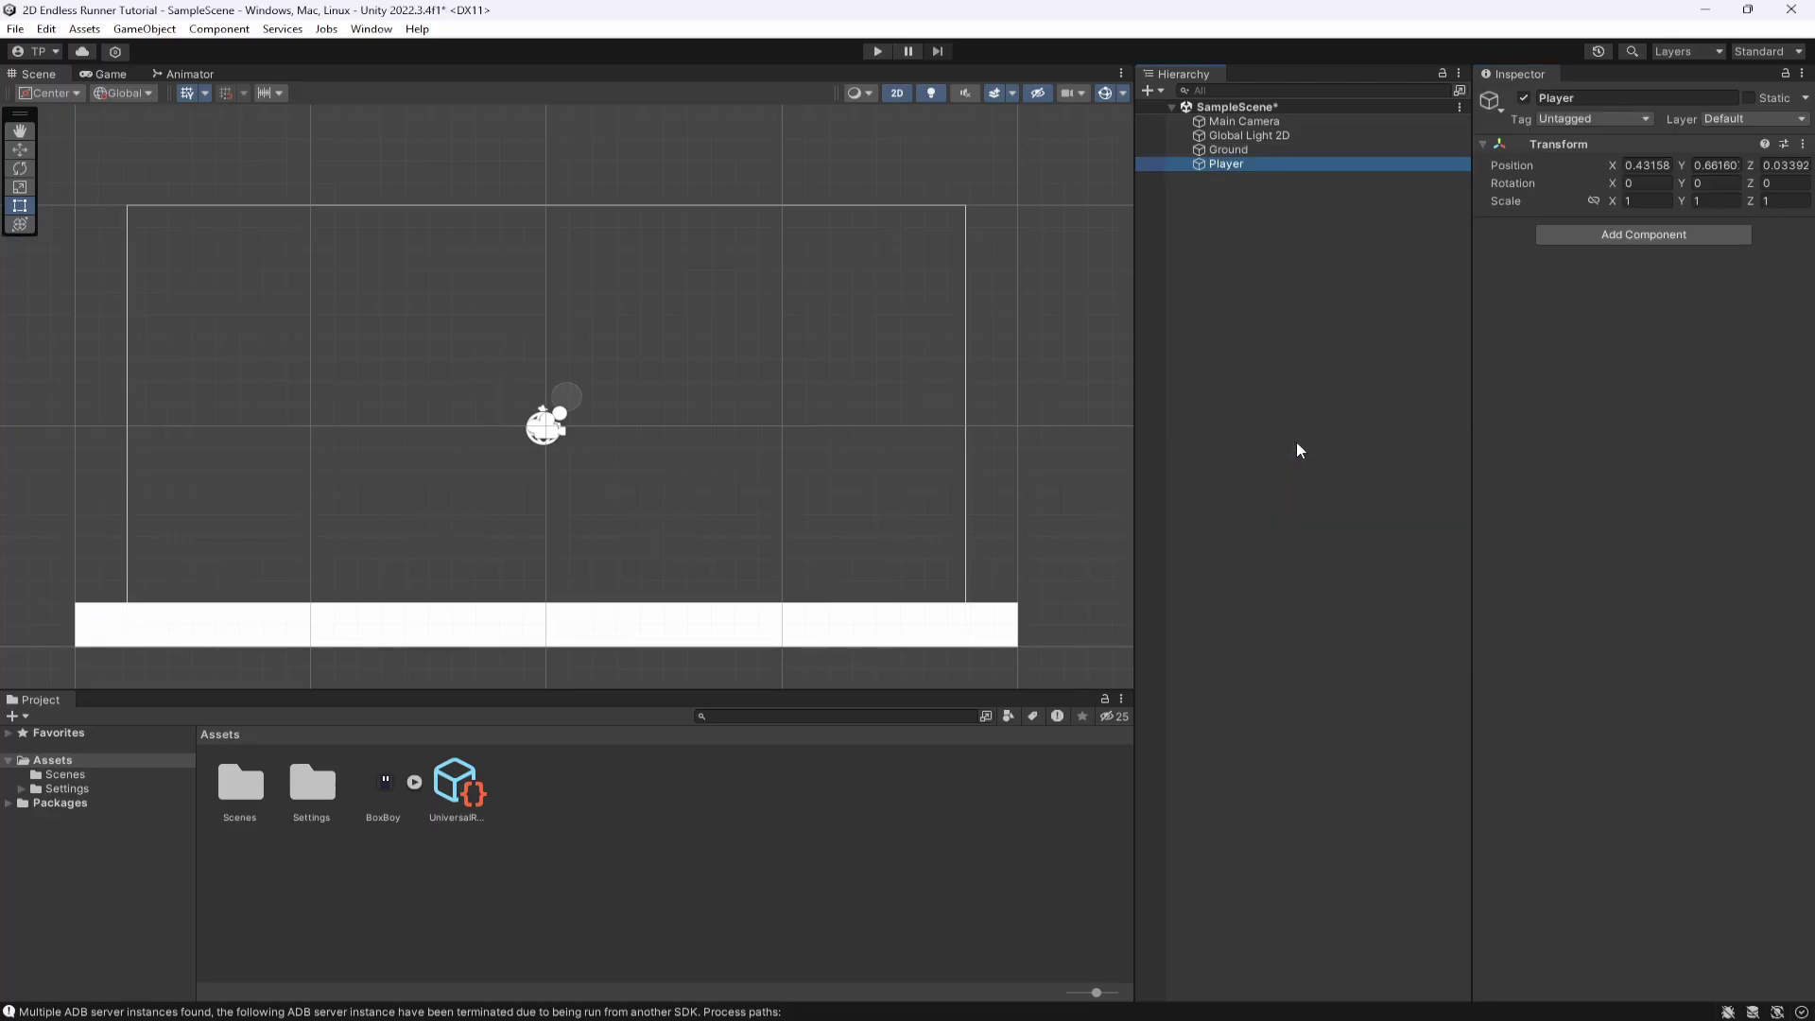
right_click(1580, 147)
left_click(1607, 159)
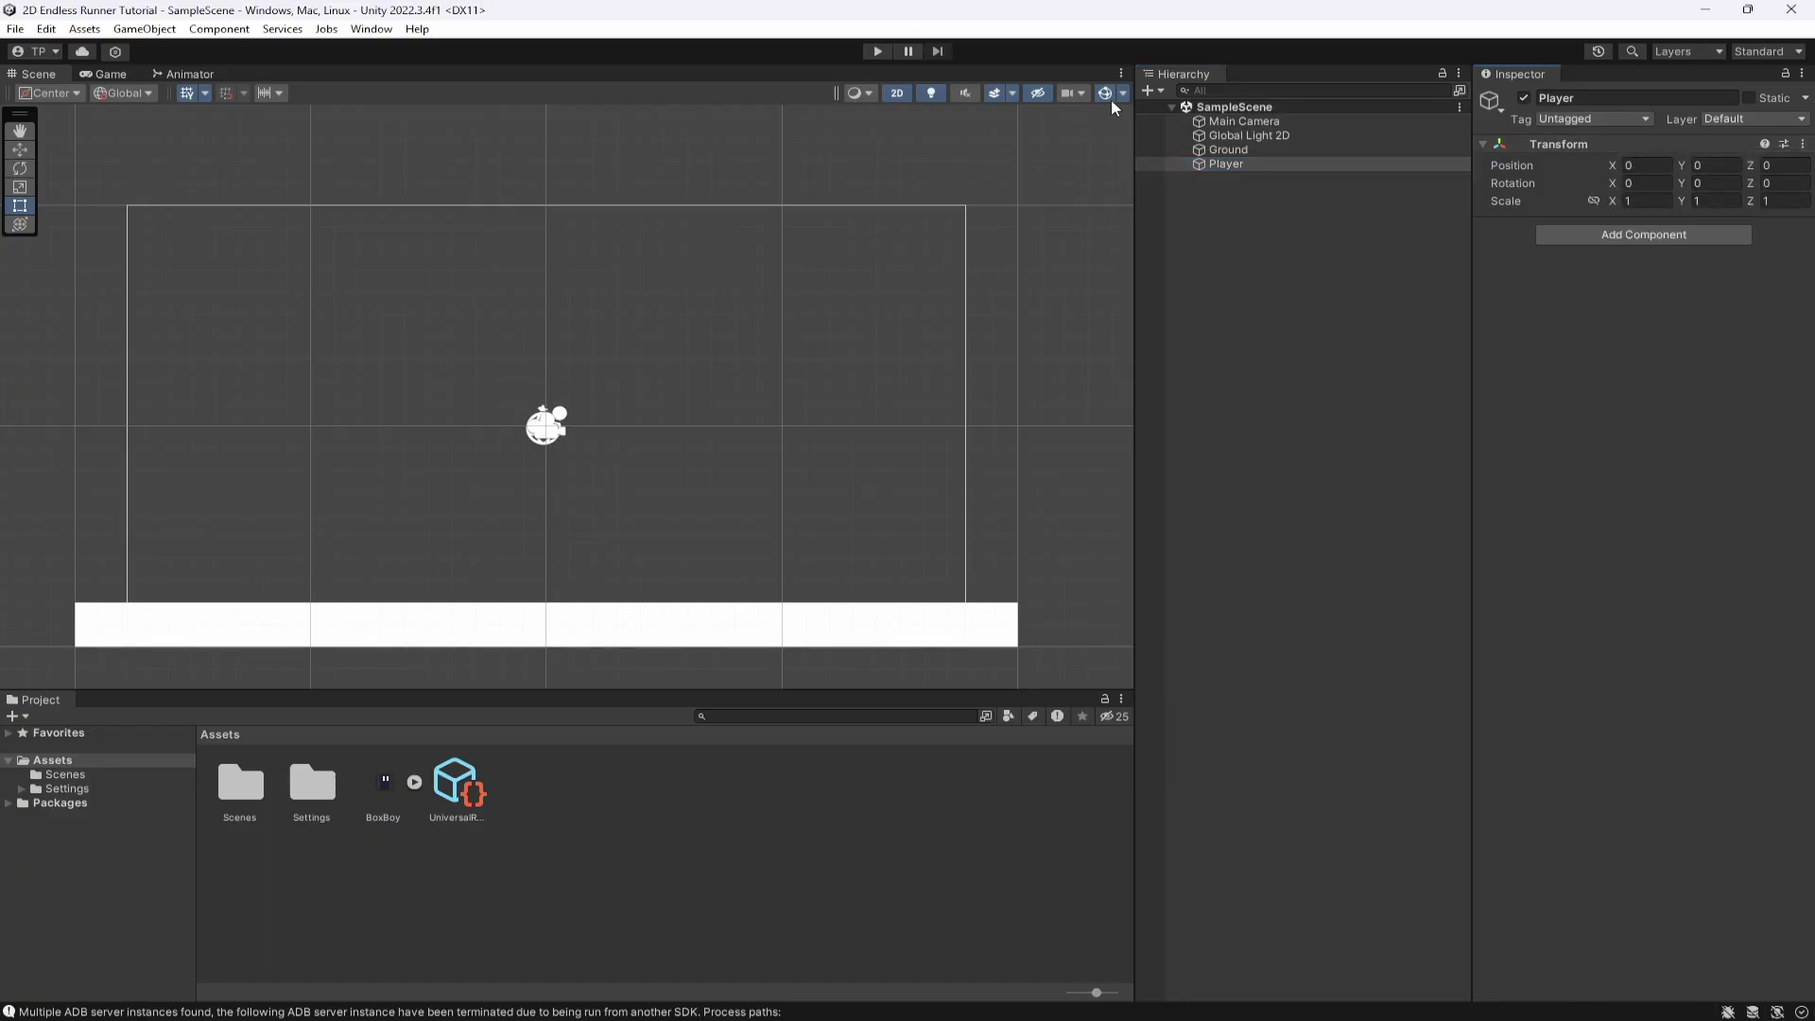
Hide the Camera icon and the Light2D gizmo in the scene view, and select the Player object.
left_click(1121, 93)
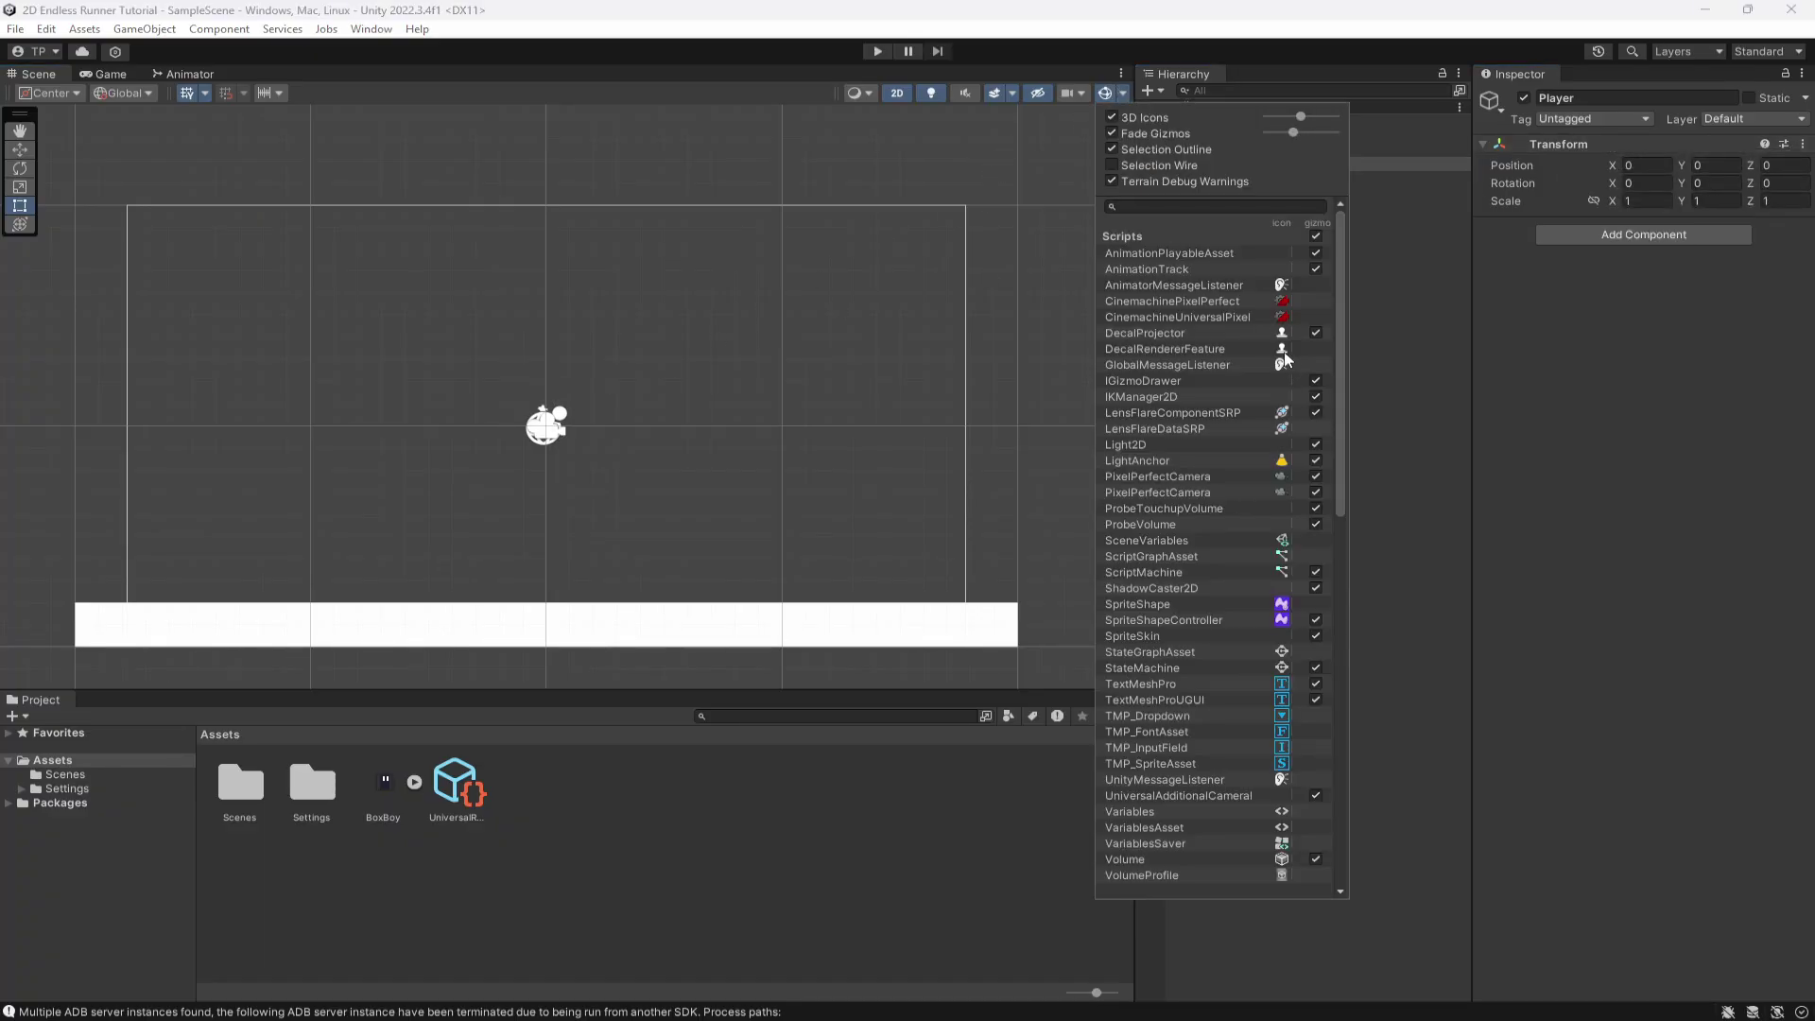
scroll(1291, 567, "down", 3)
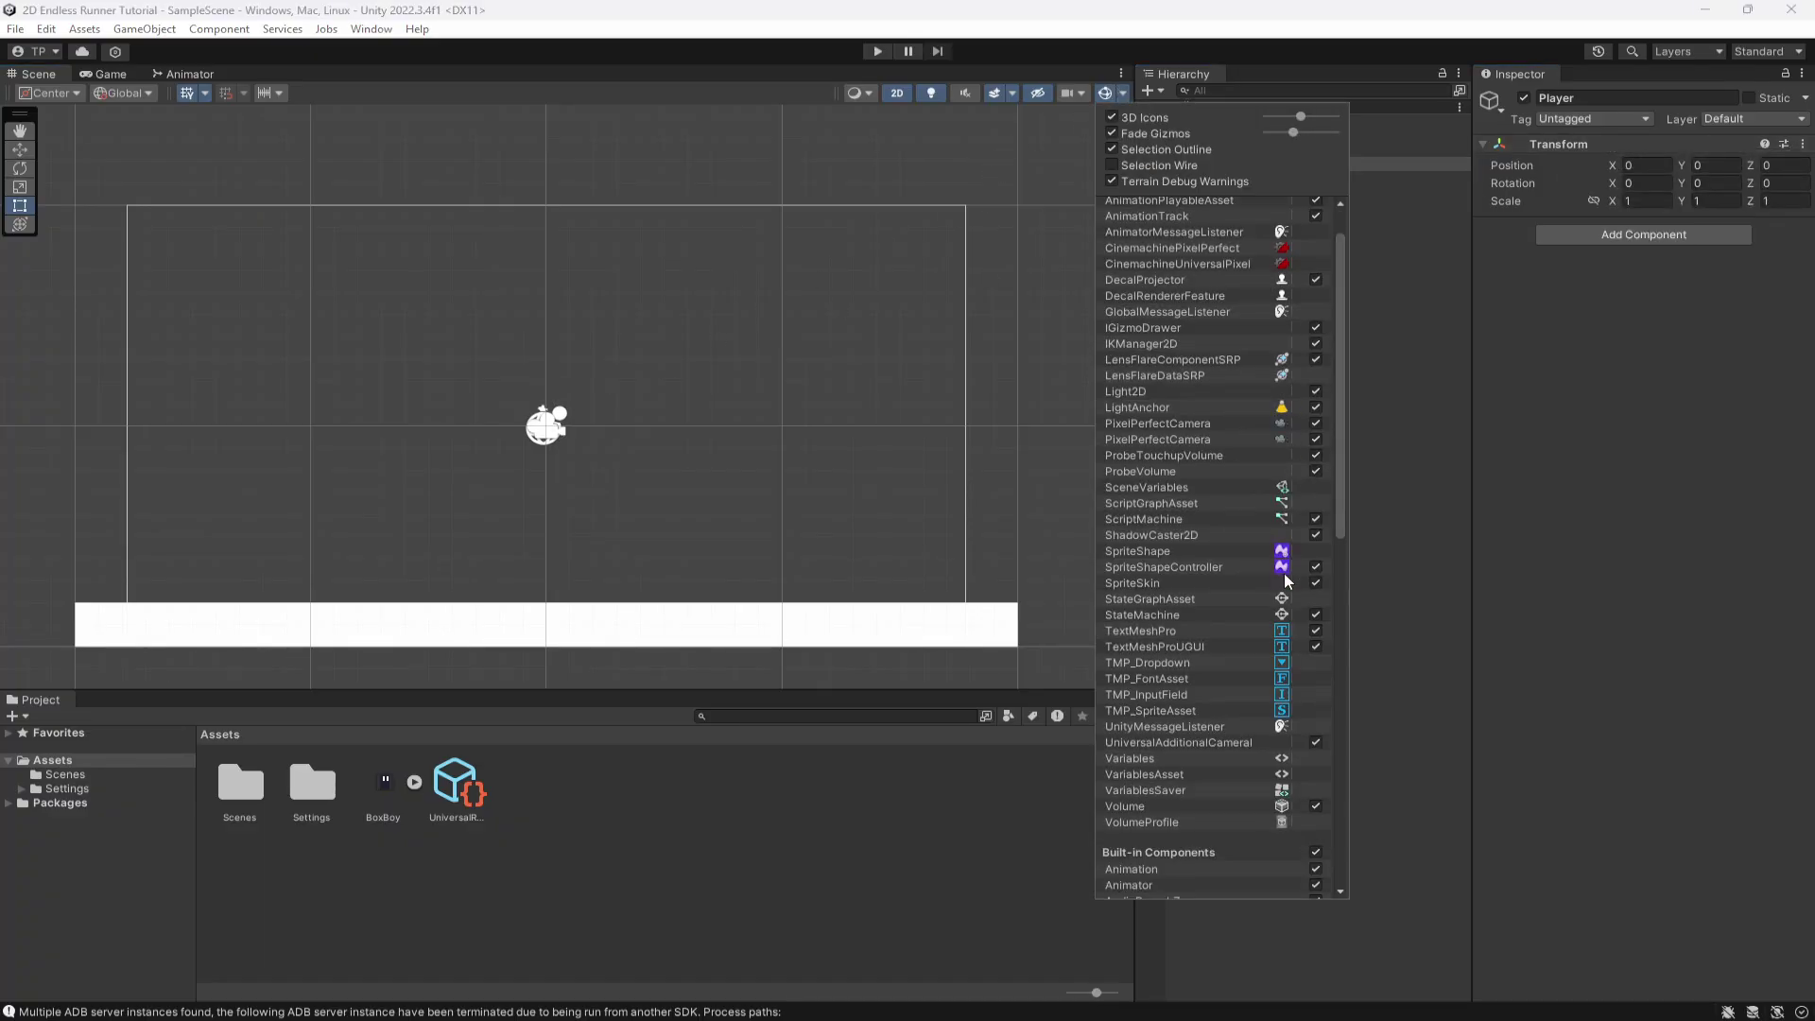
scroll(1291, 671, "down", 2)
left_click(1282, 769)
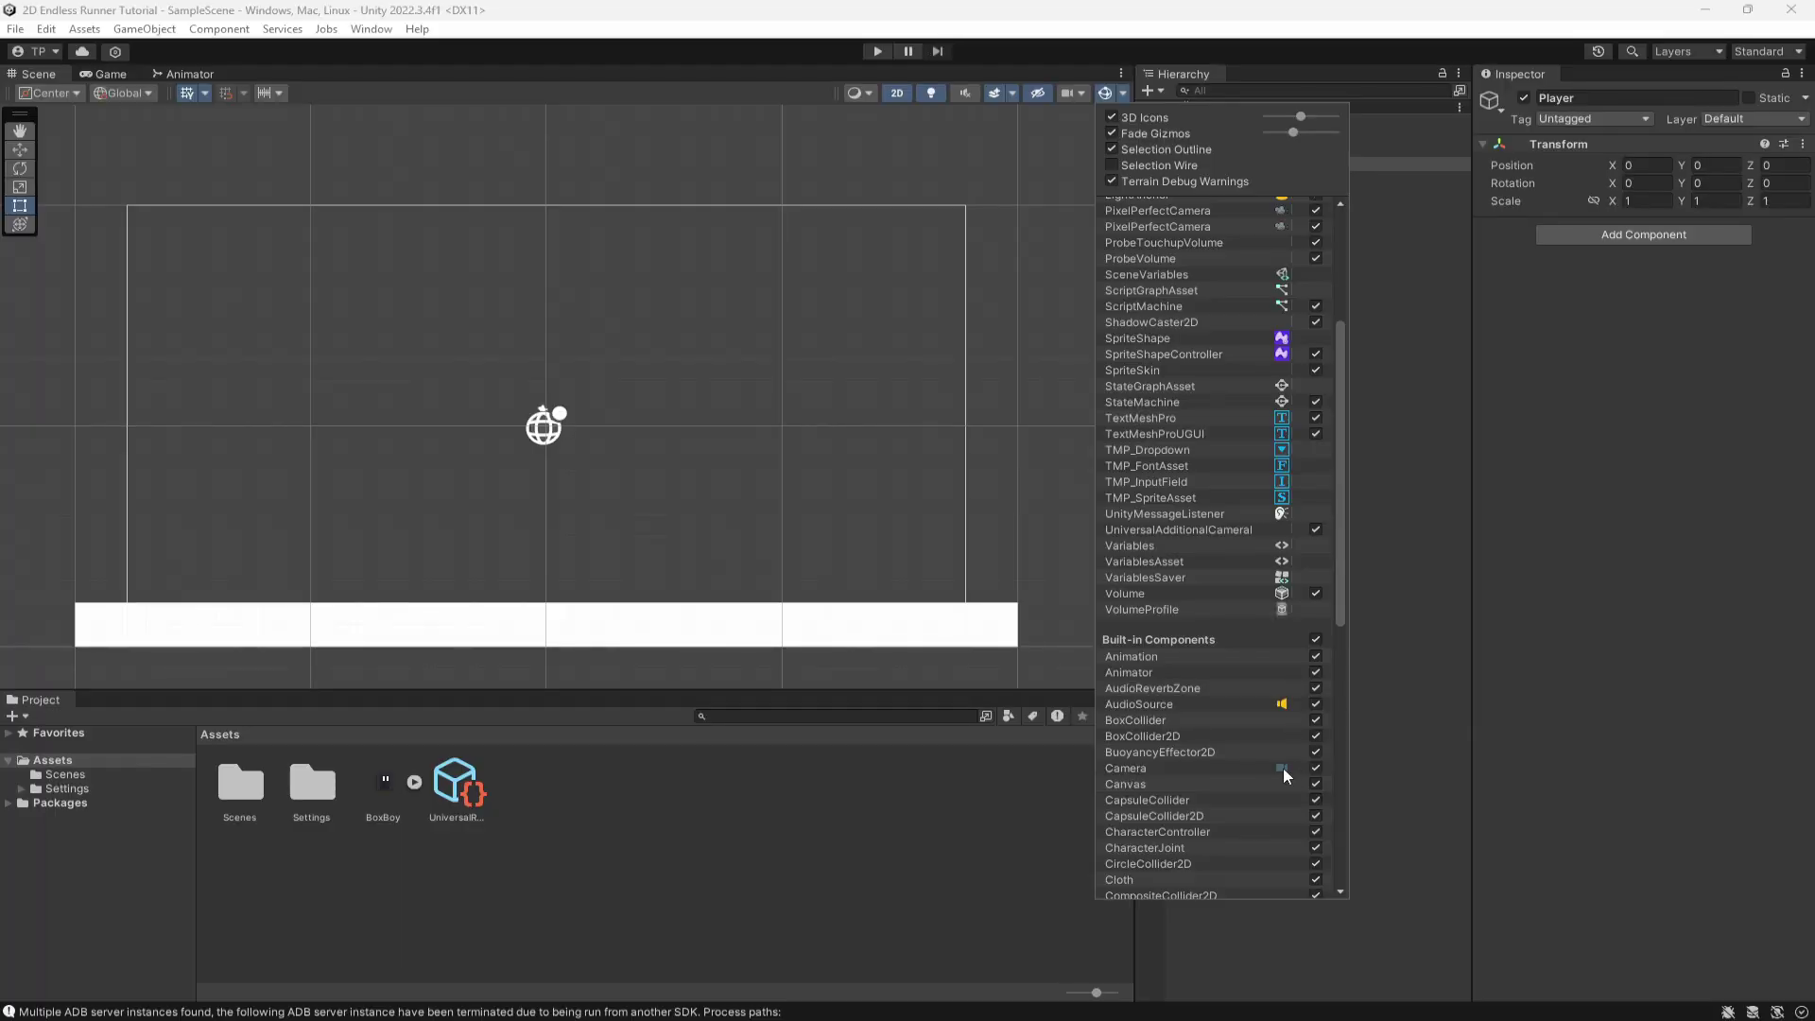
scroll(1287, 645, "down", 2)
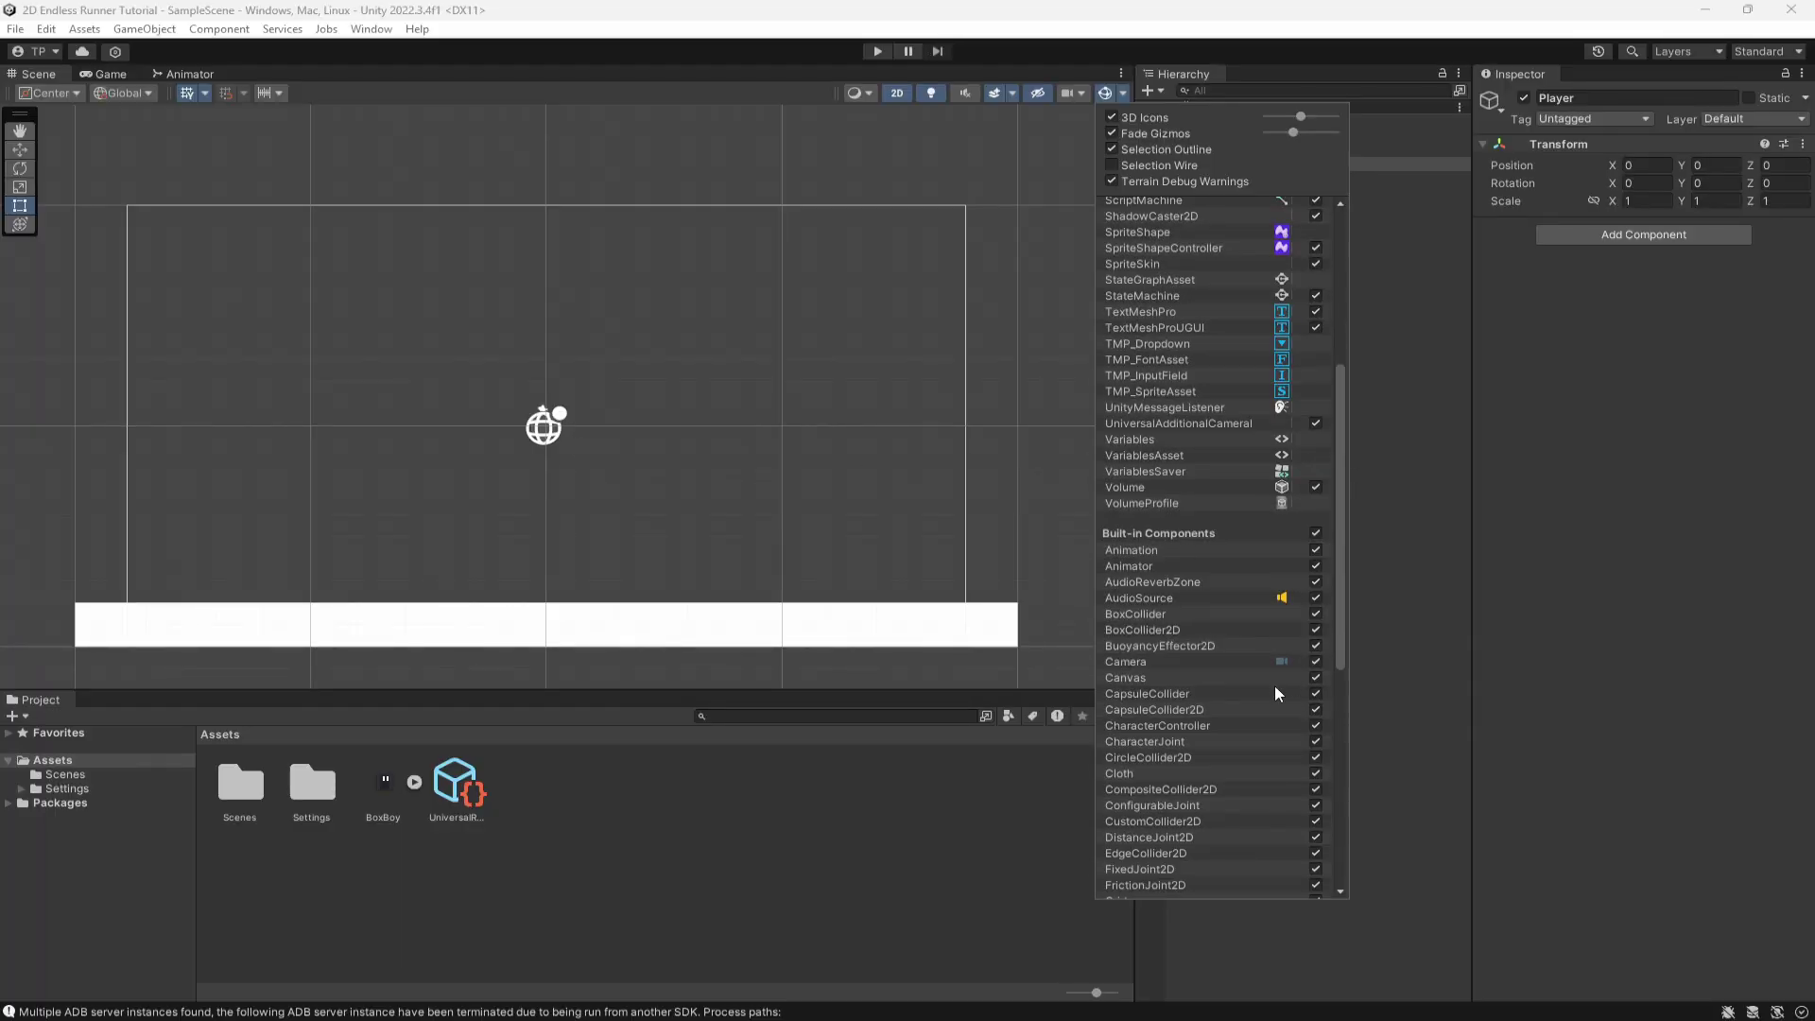
scroll(1276, 675, "down", 1)
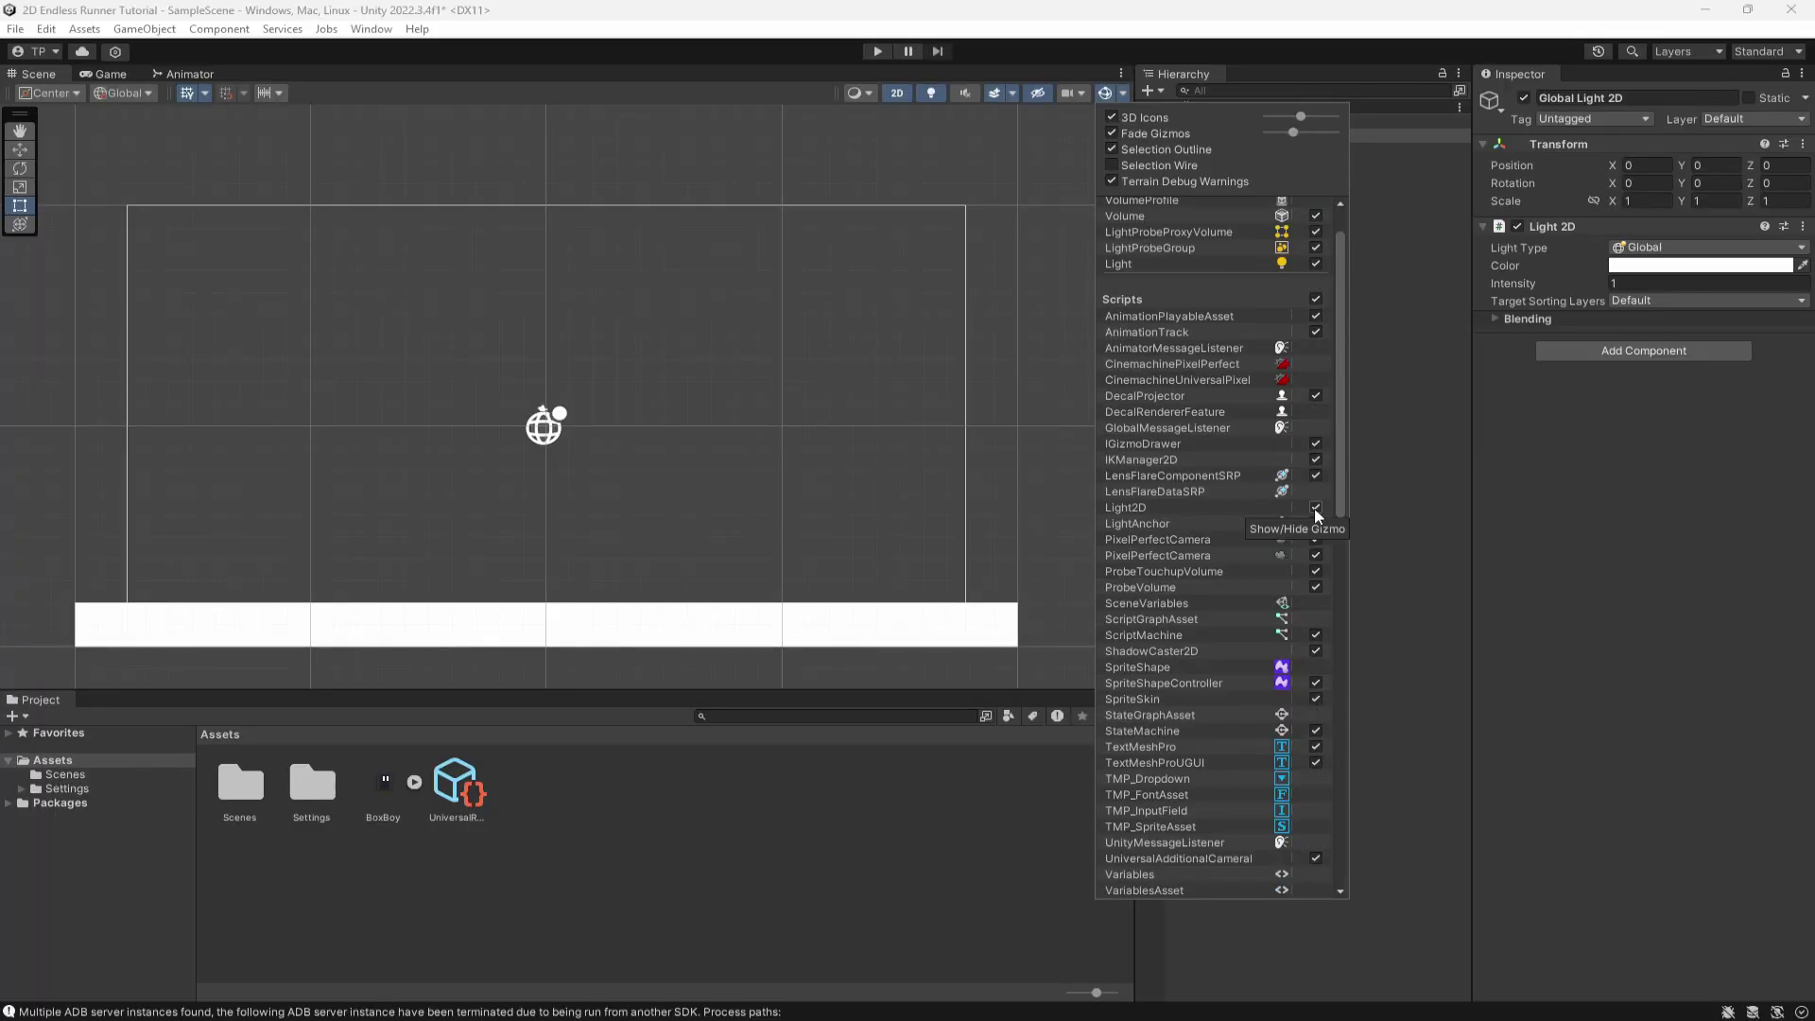
left_click(1315, 508)
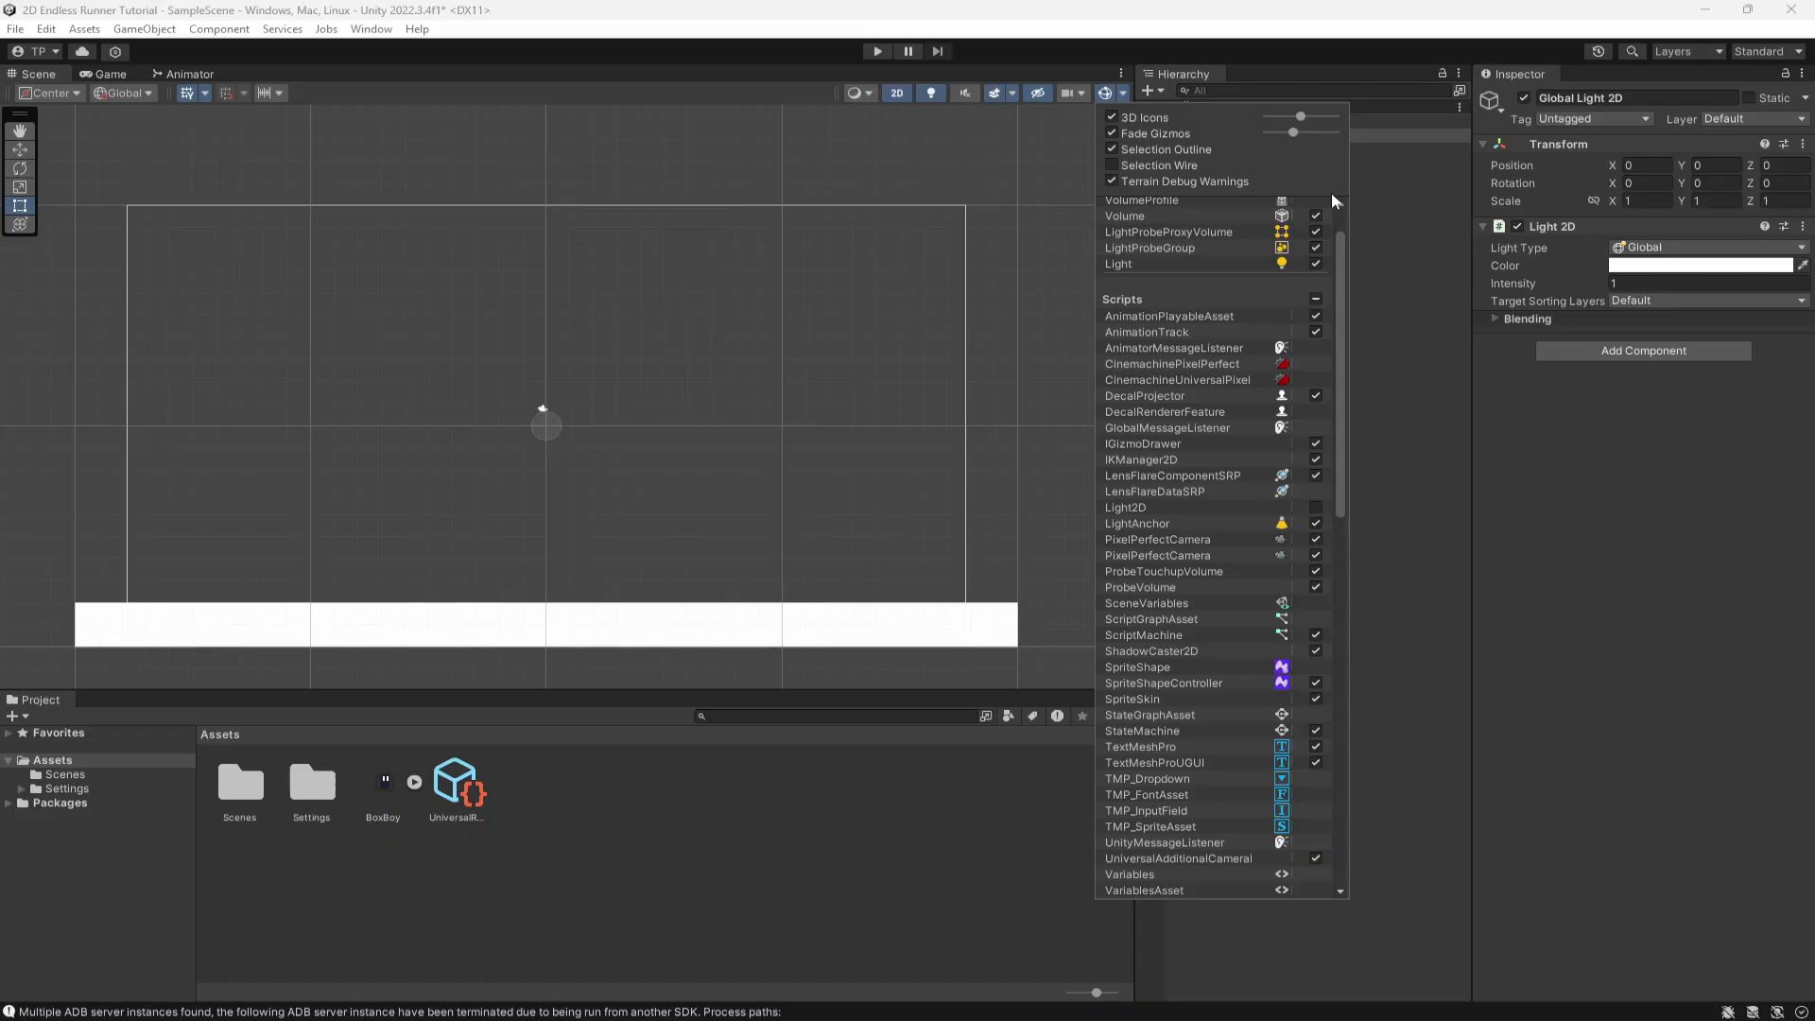
left_click(1409, 211)
left_click(1222, 164)
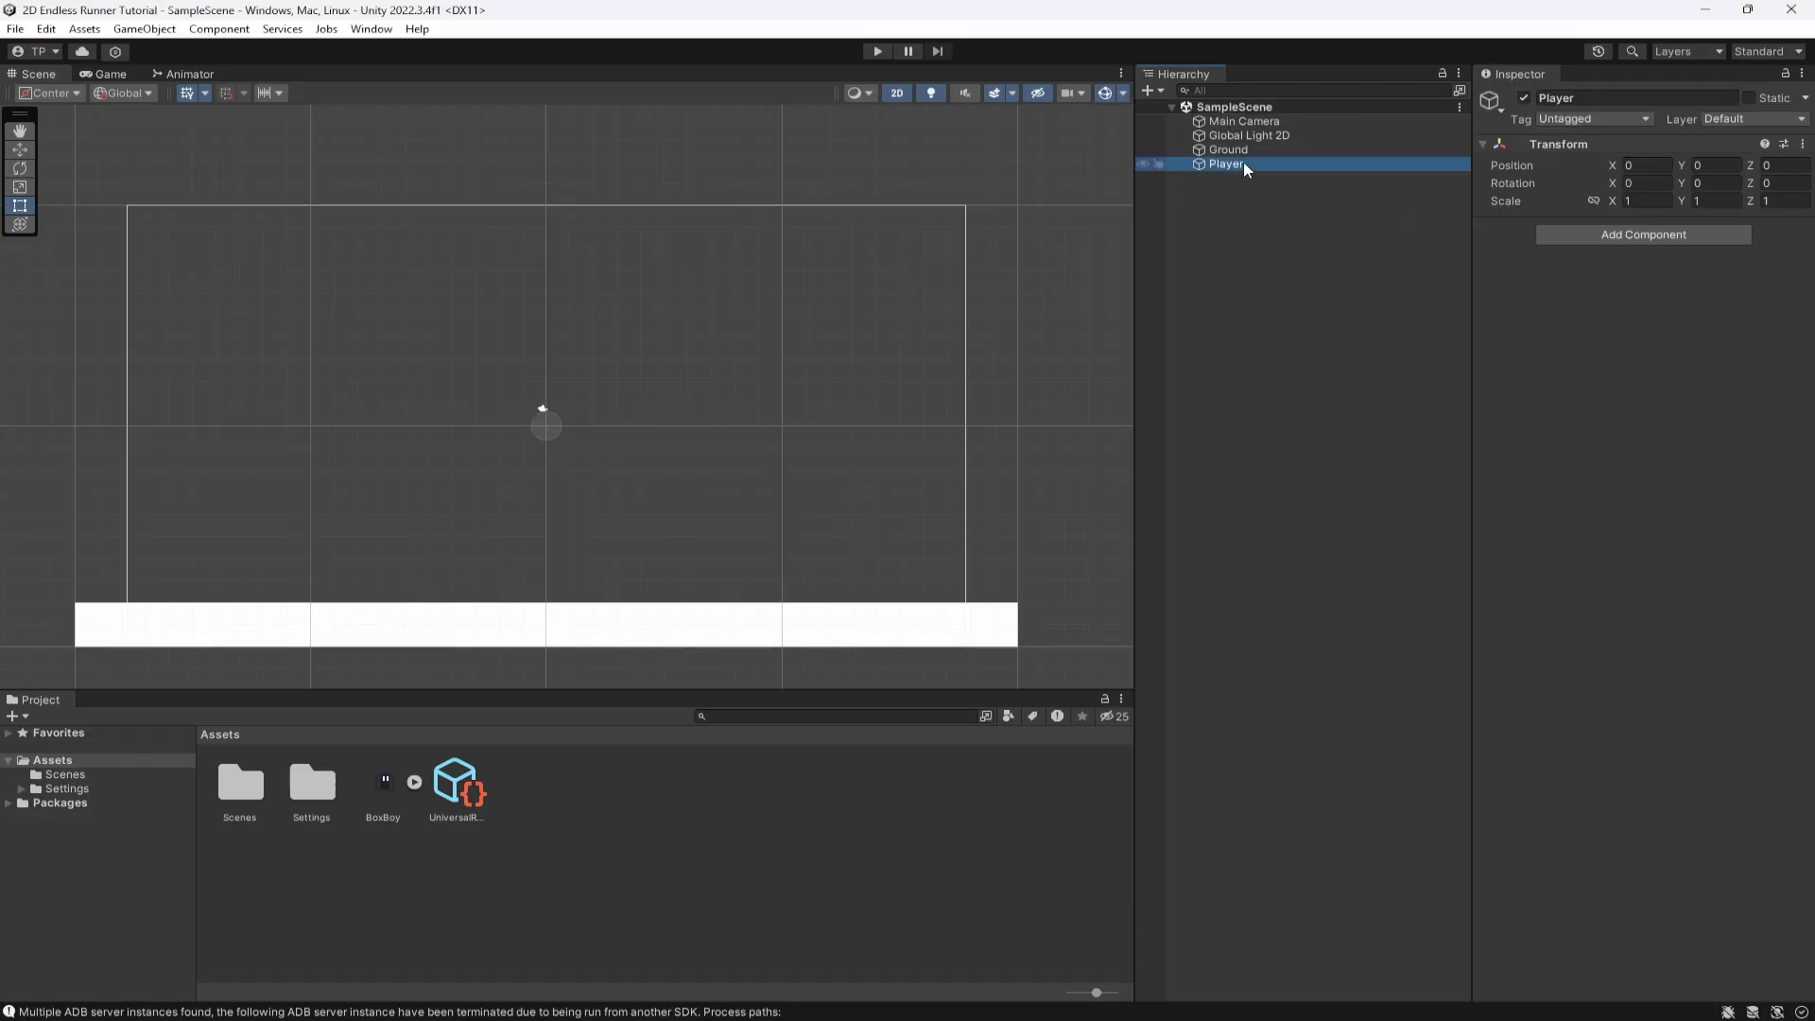
Add the BoxBoy sprite to the scene as a child of the Player object.
left_click_drag(386, 783, 1236, 170)
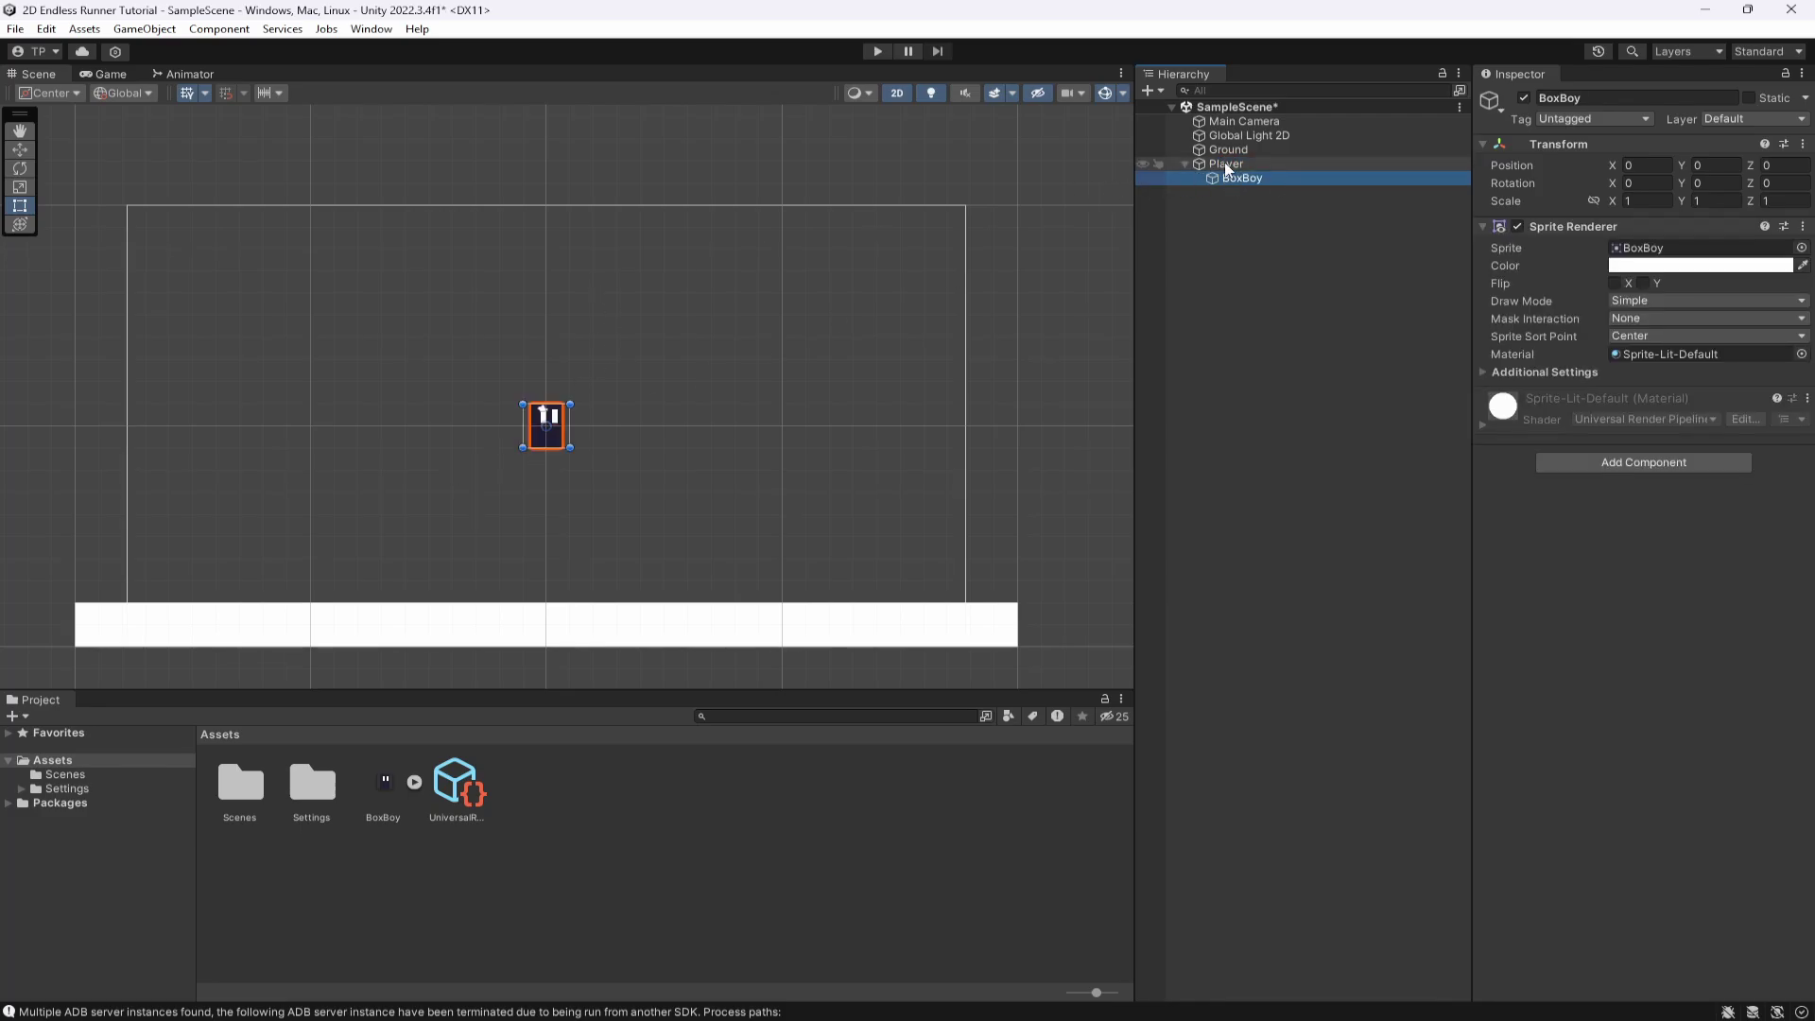
left_click(1226, 163)
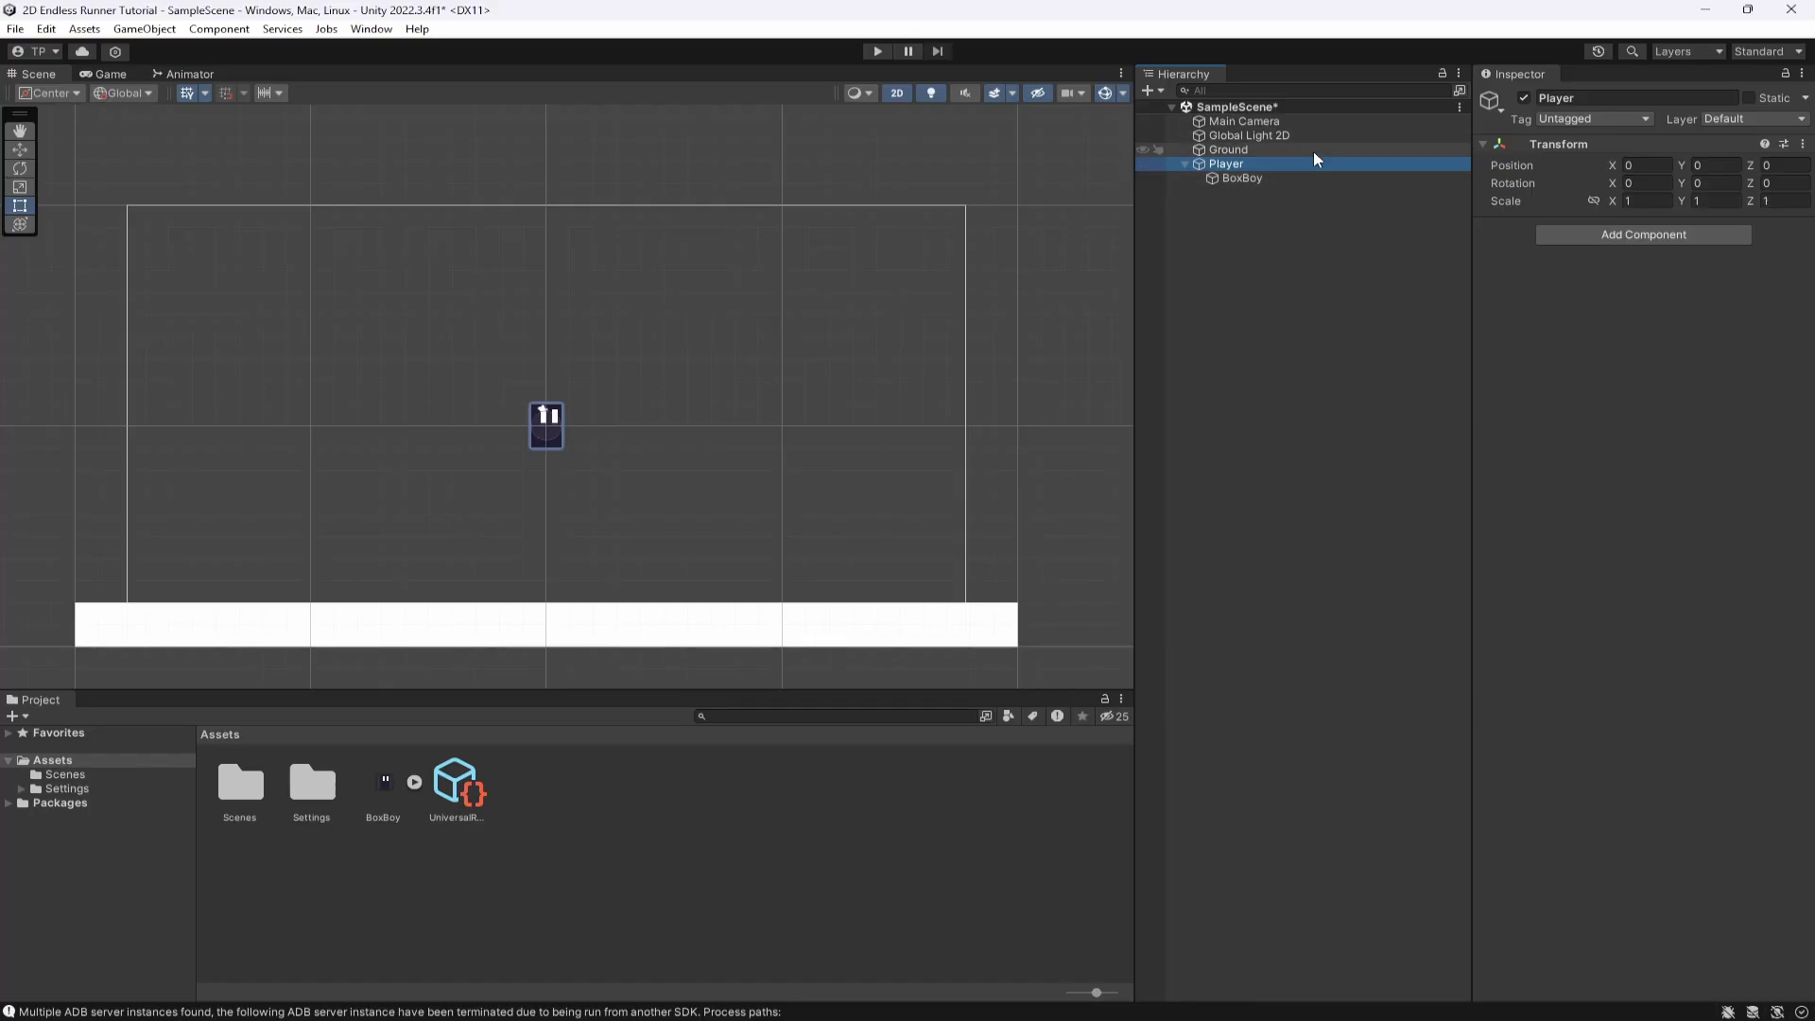
left_click(1253, 179)
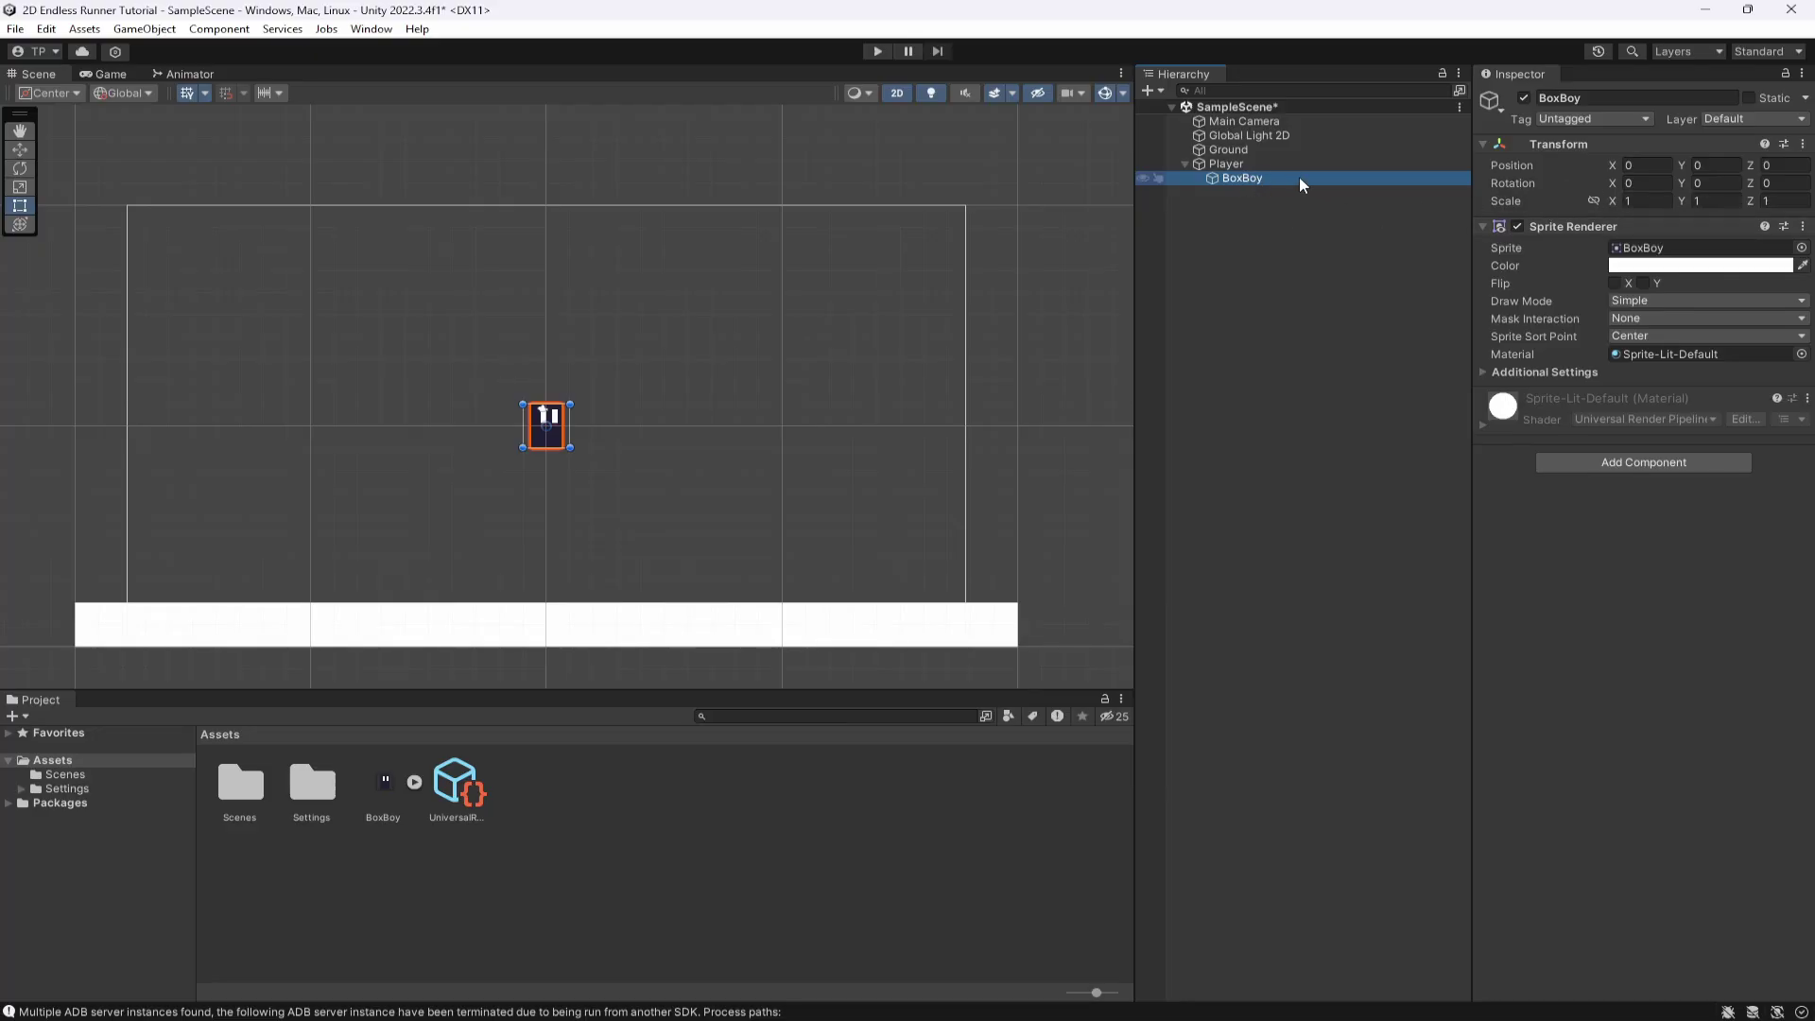
left_click(1255, 164)
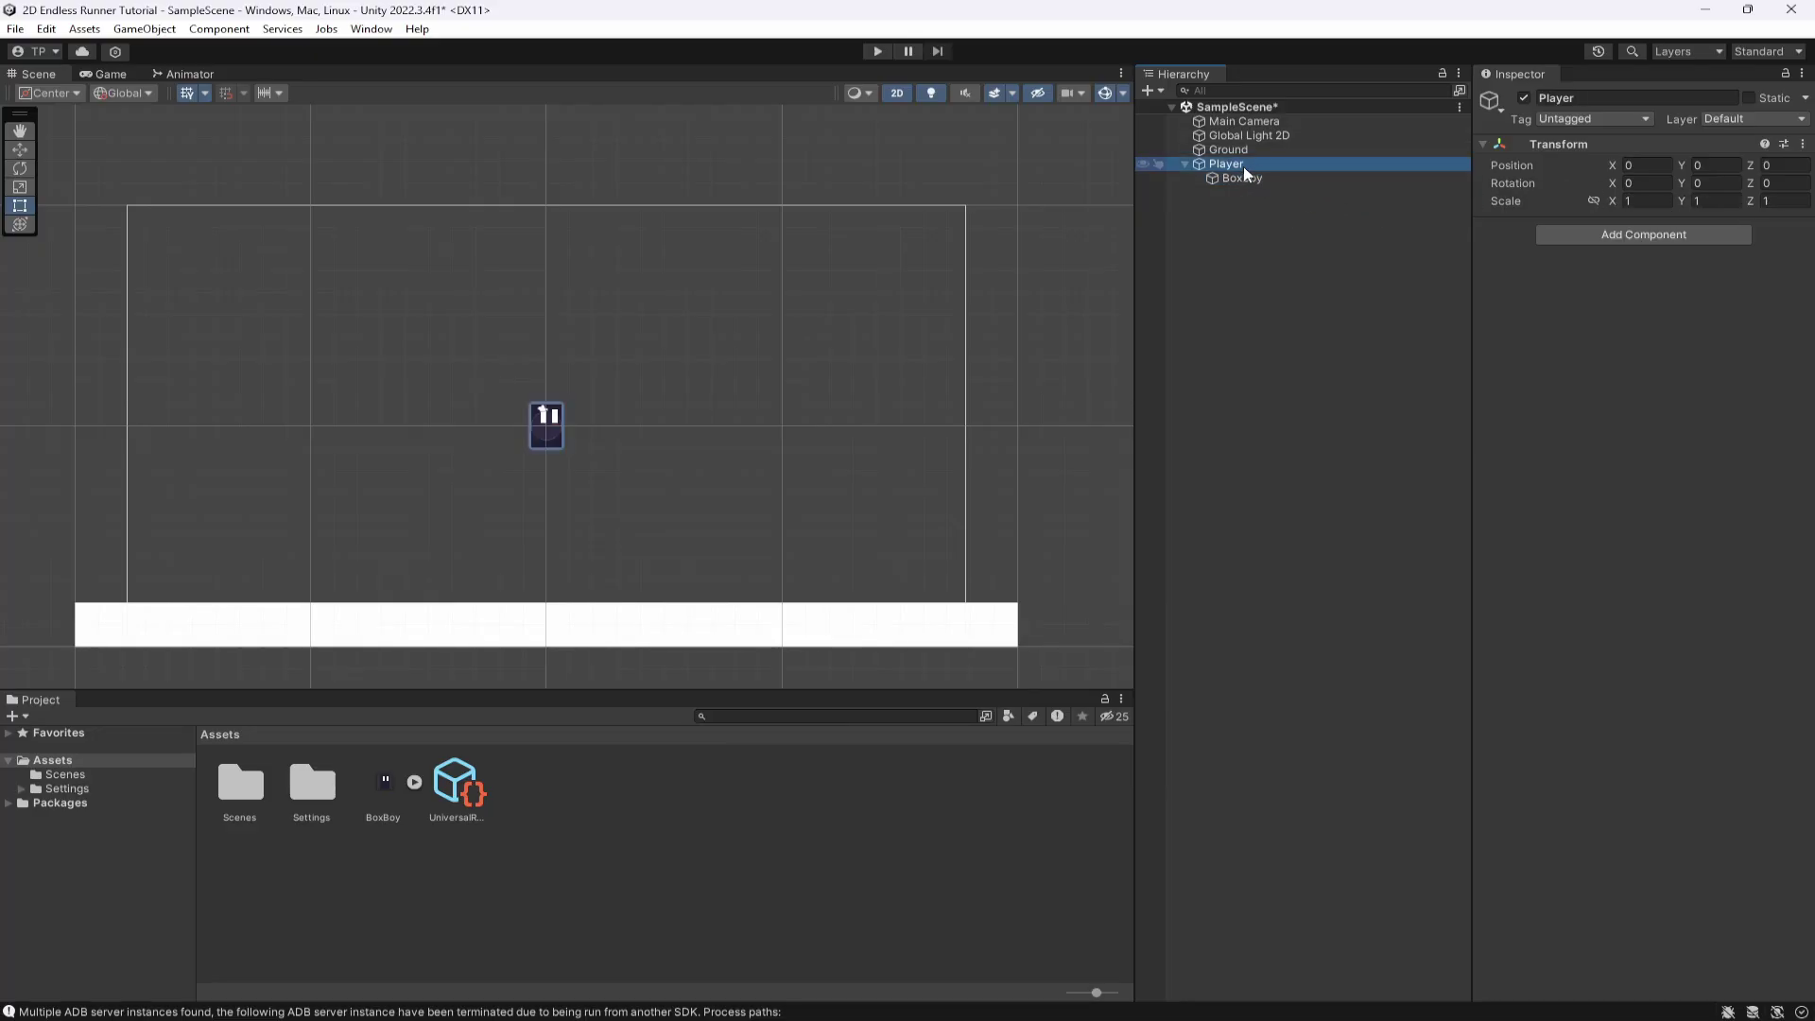
Add a Box Collider 2D component to the BoxBoy child object and expand its settings.
left_click(1241, 178)
left_click(1615, 461)
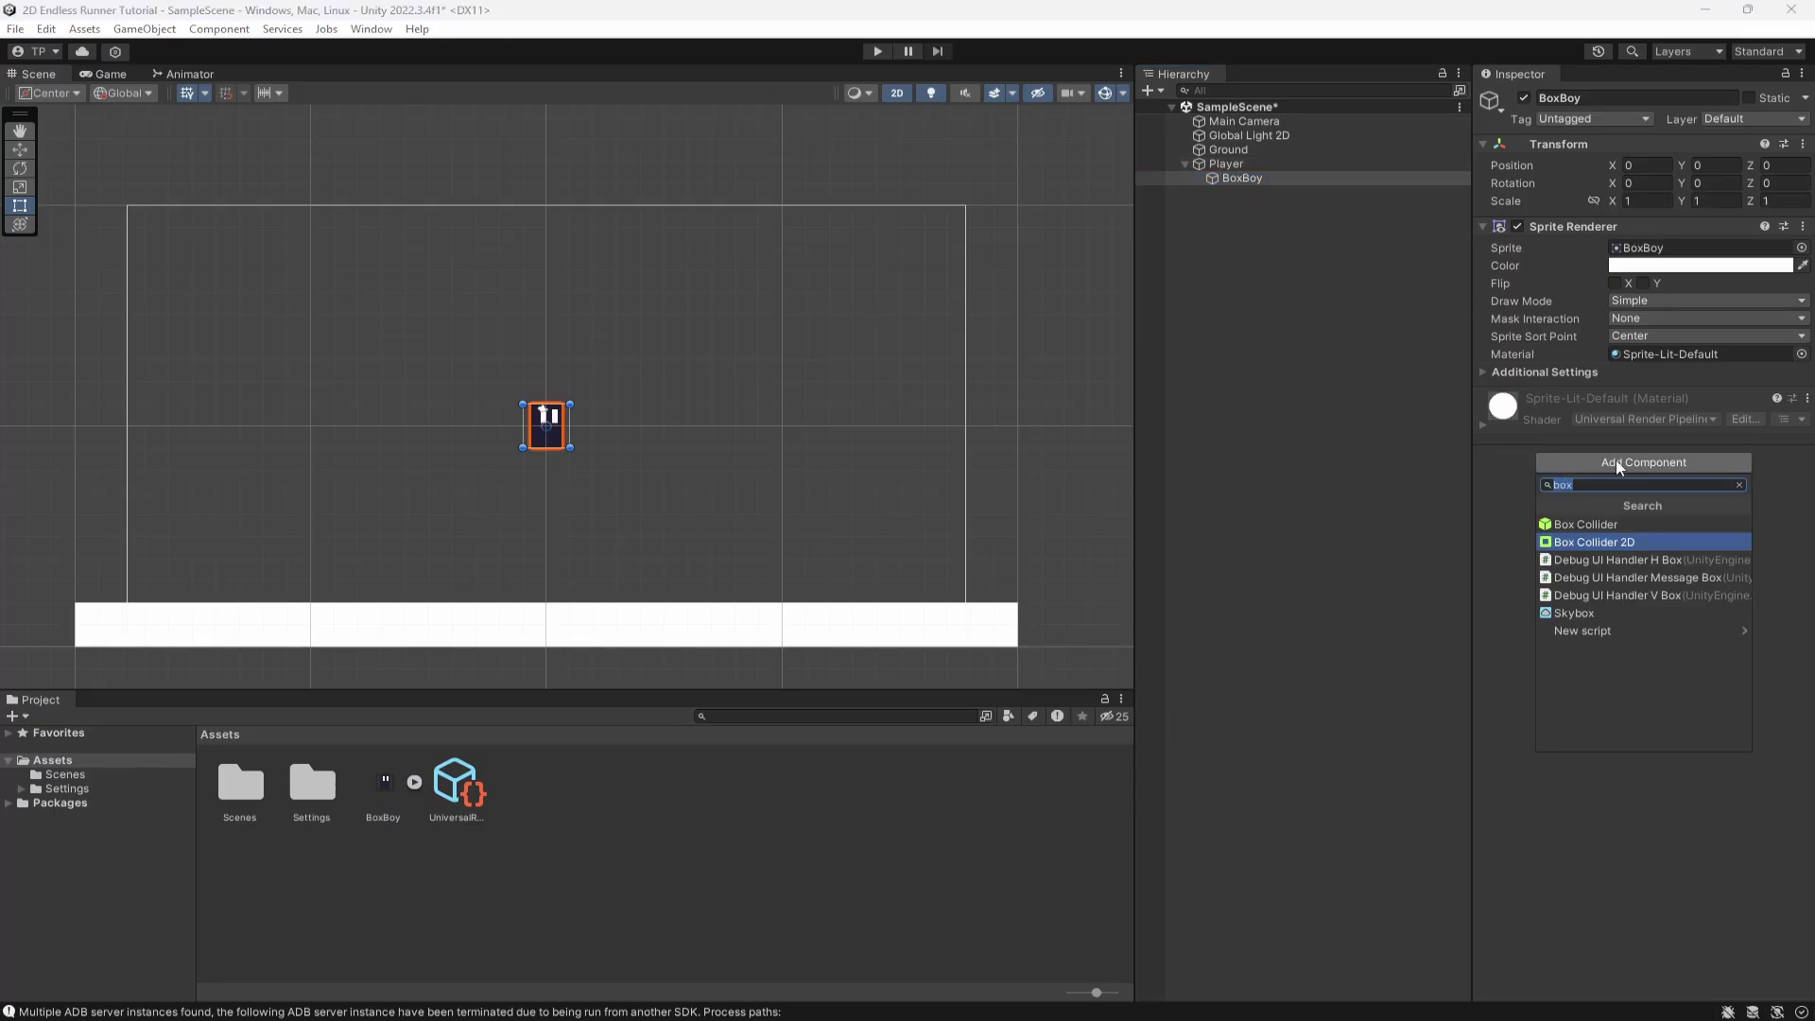
left_click(1610, 543)
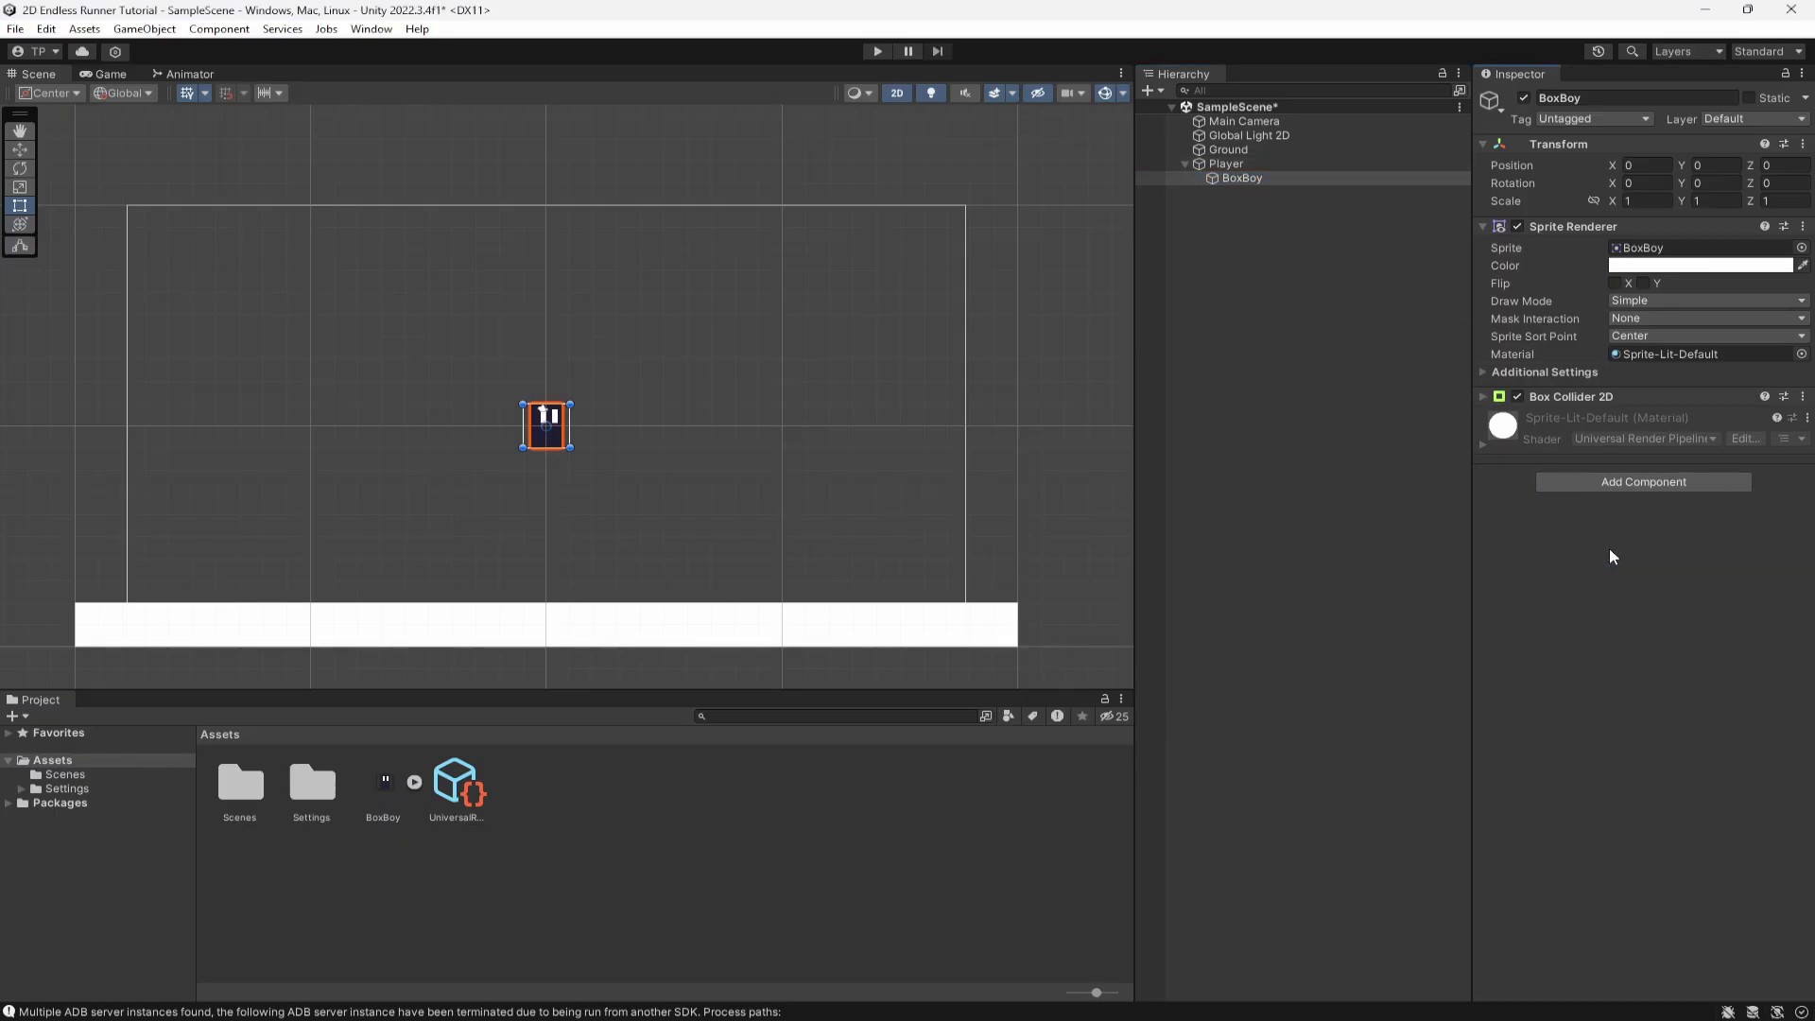
left_click(1574, 397)
scroll(472, 425, "up", 2)
scroll(465, 445, "up", 3)
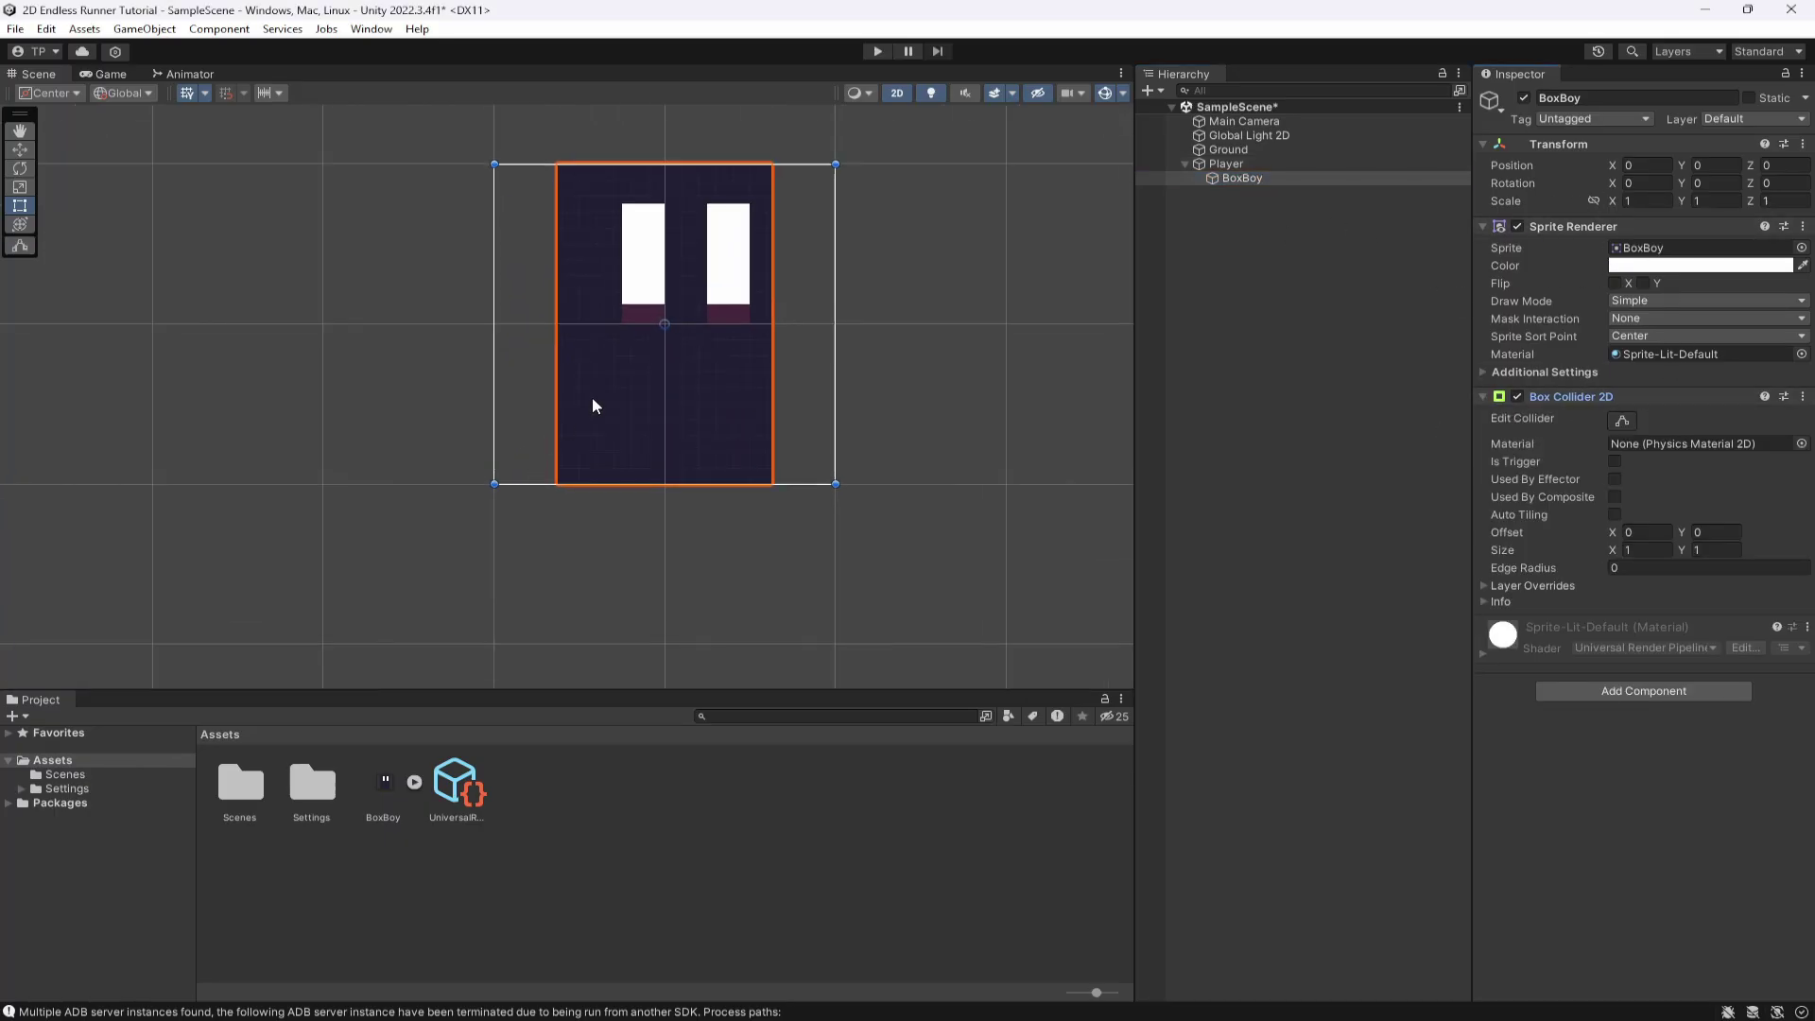
scroll(637, 321, "down", 4)
scroll(786, 433, "down", 2)
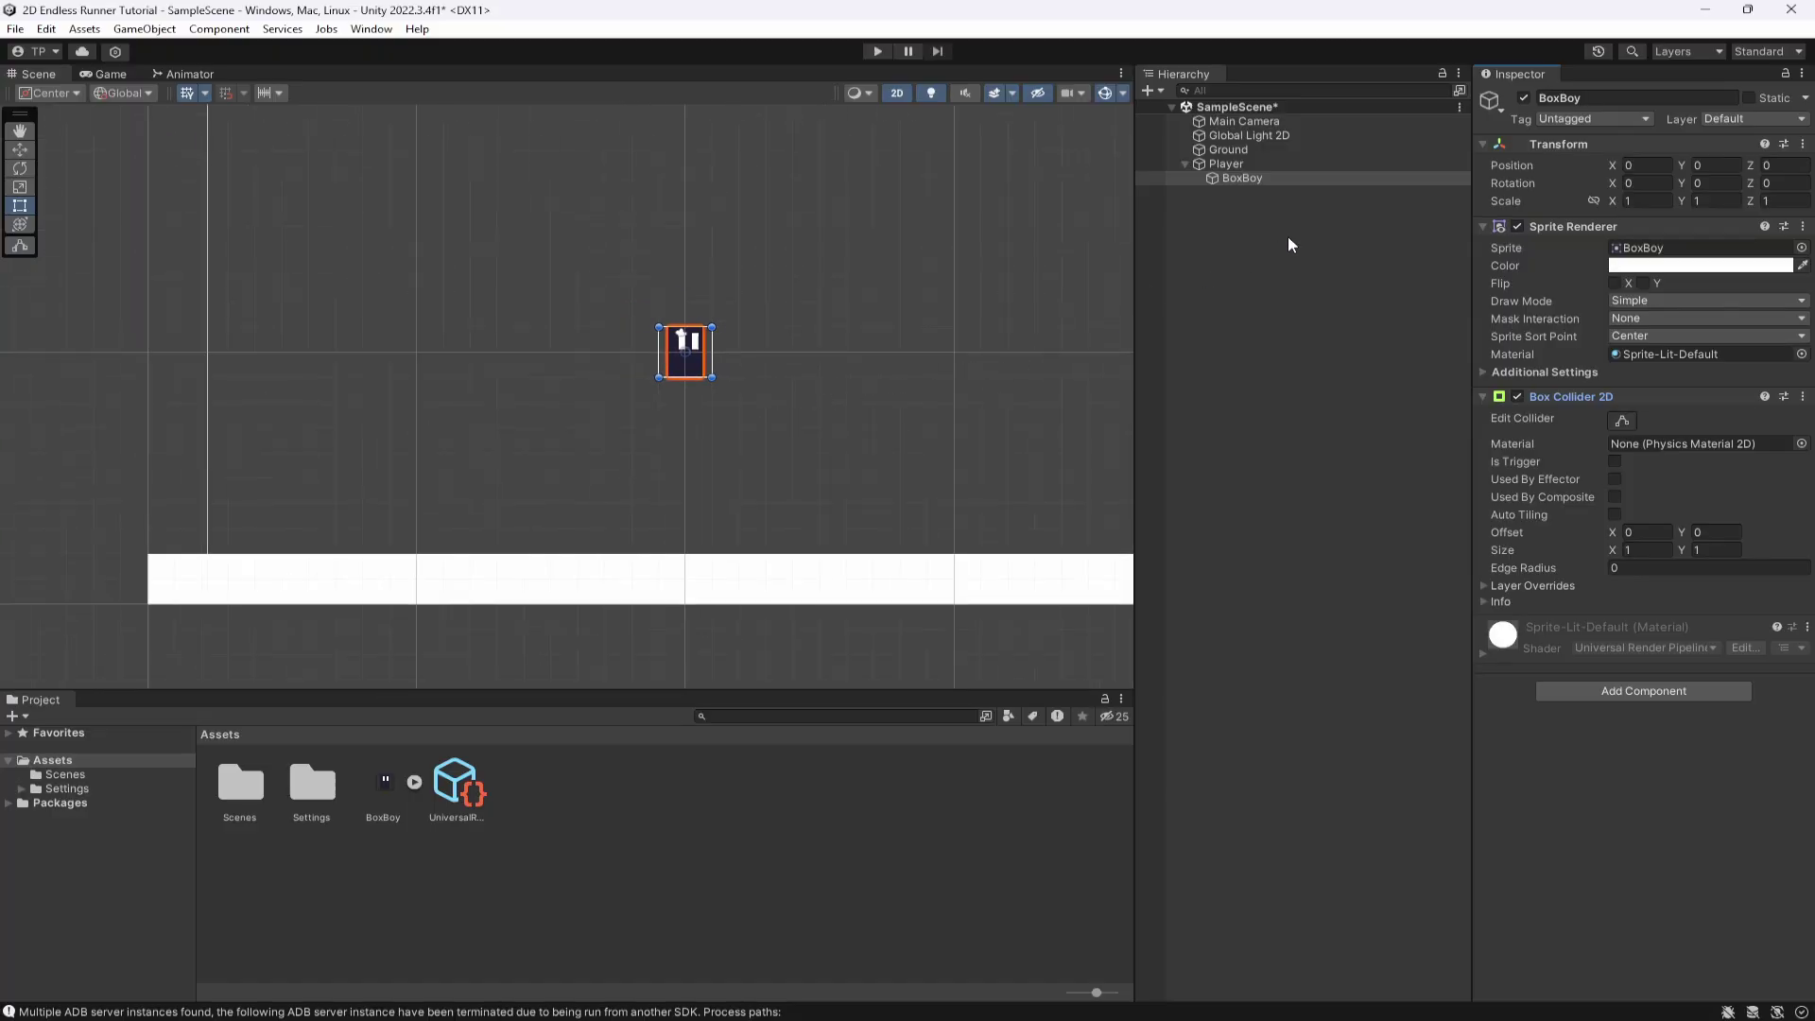
Rename the BoxBoy child object as GFX and save the scene.
left_click(1267, 213)
left_click(1242, 180)
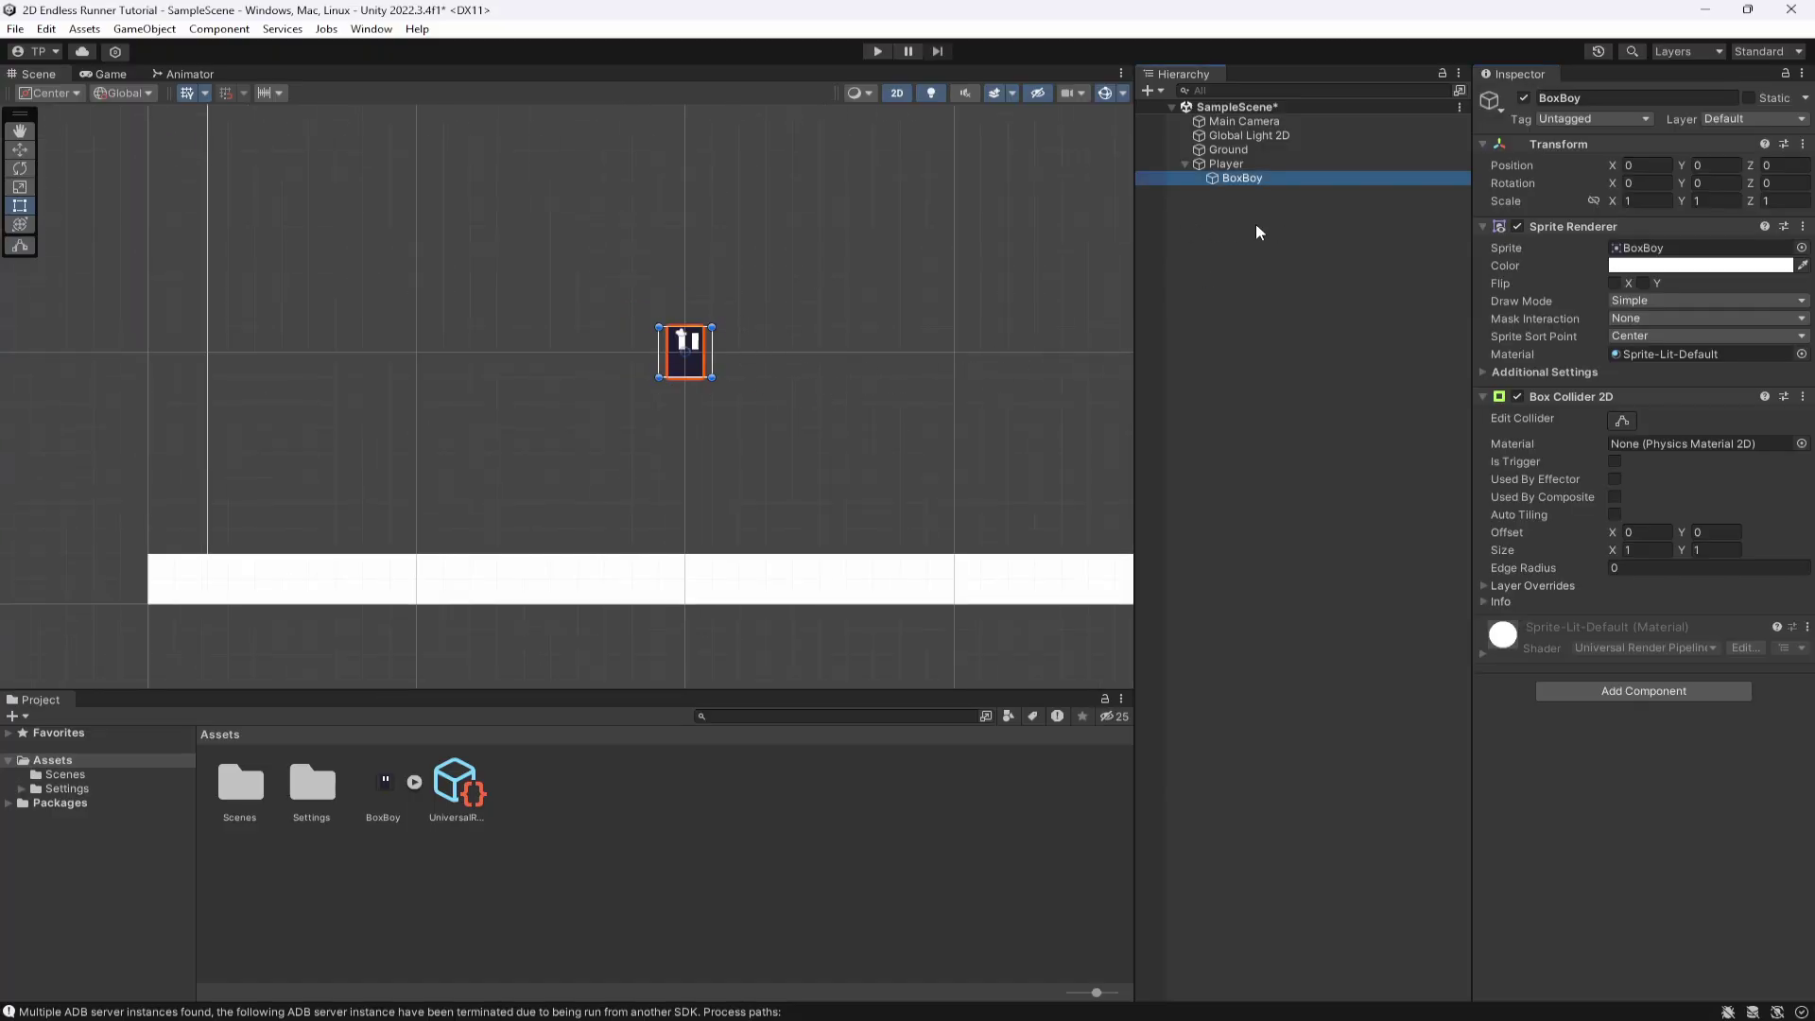
left_click(1272, 179)
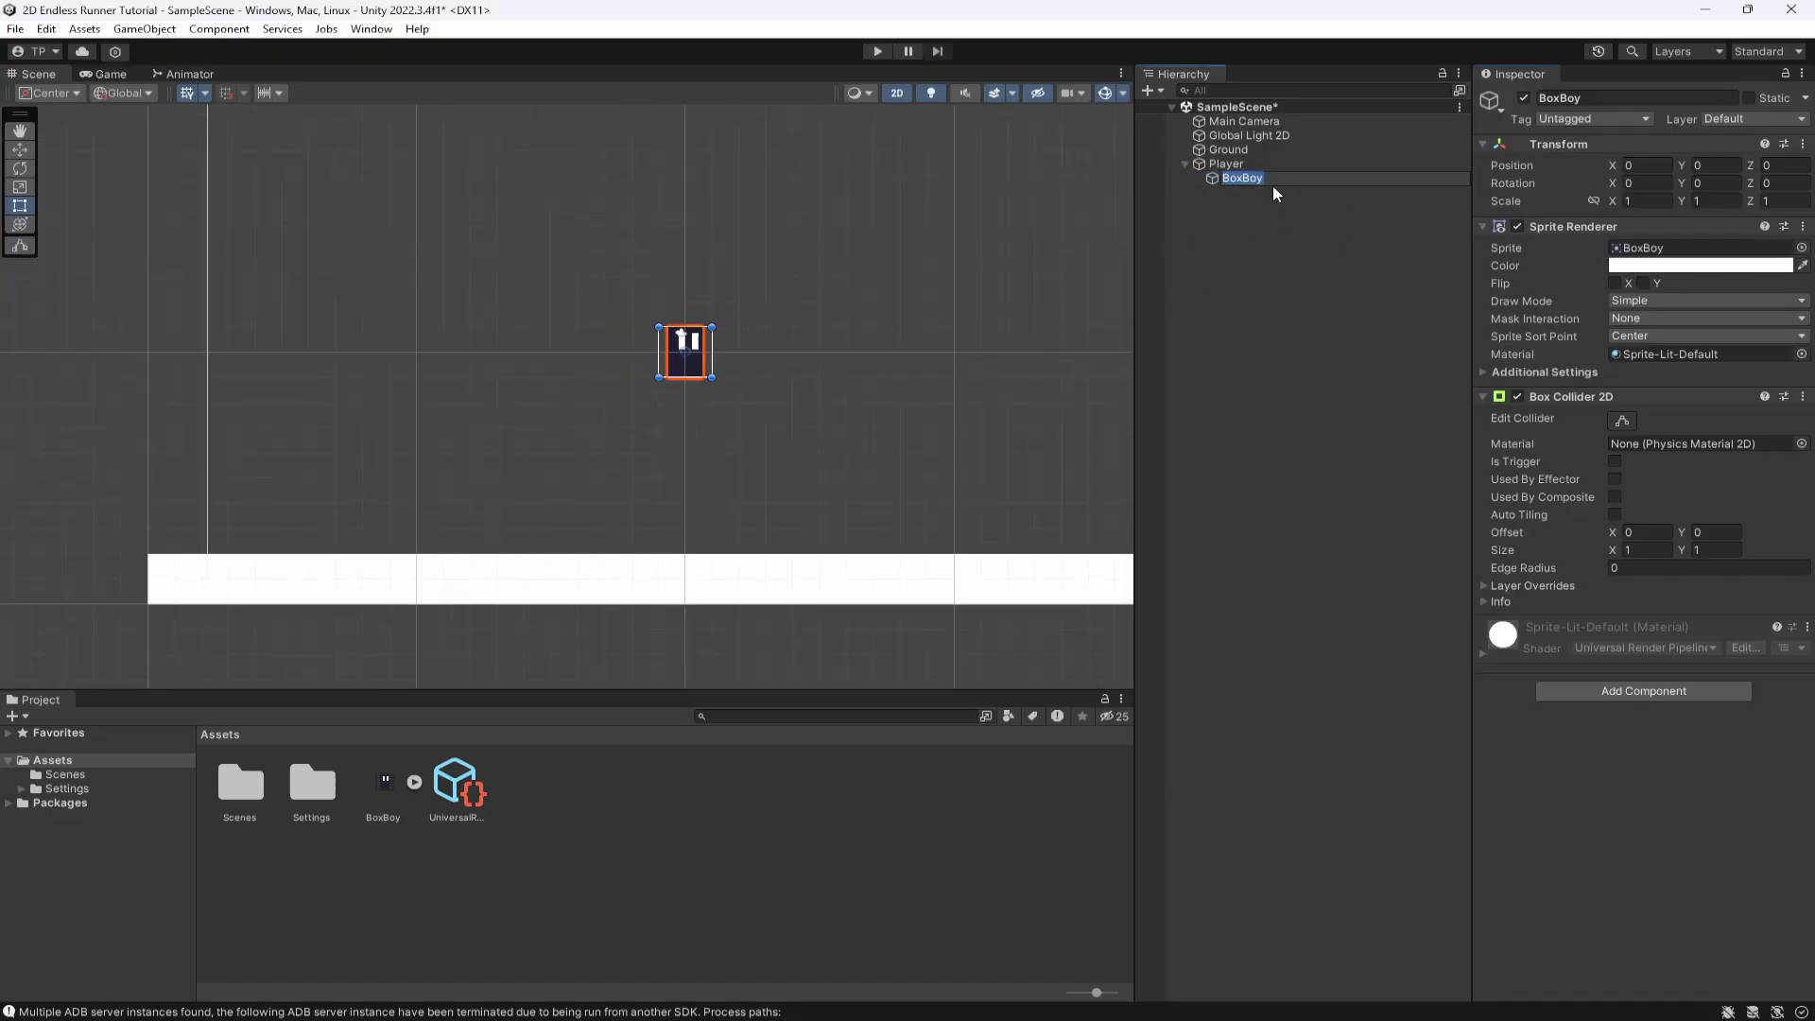
type("GFX")
key("Return")
key("ctrl+s")
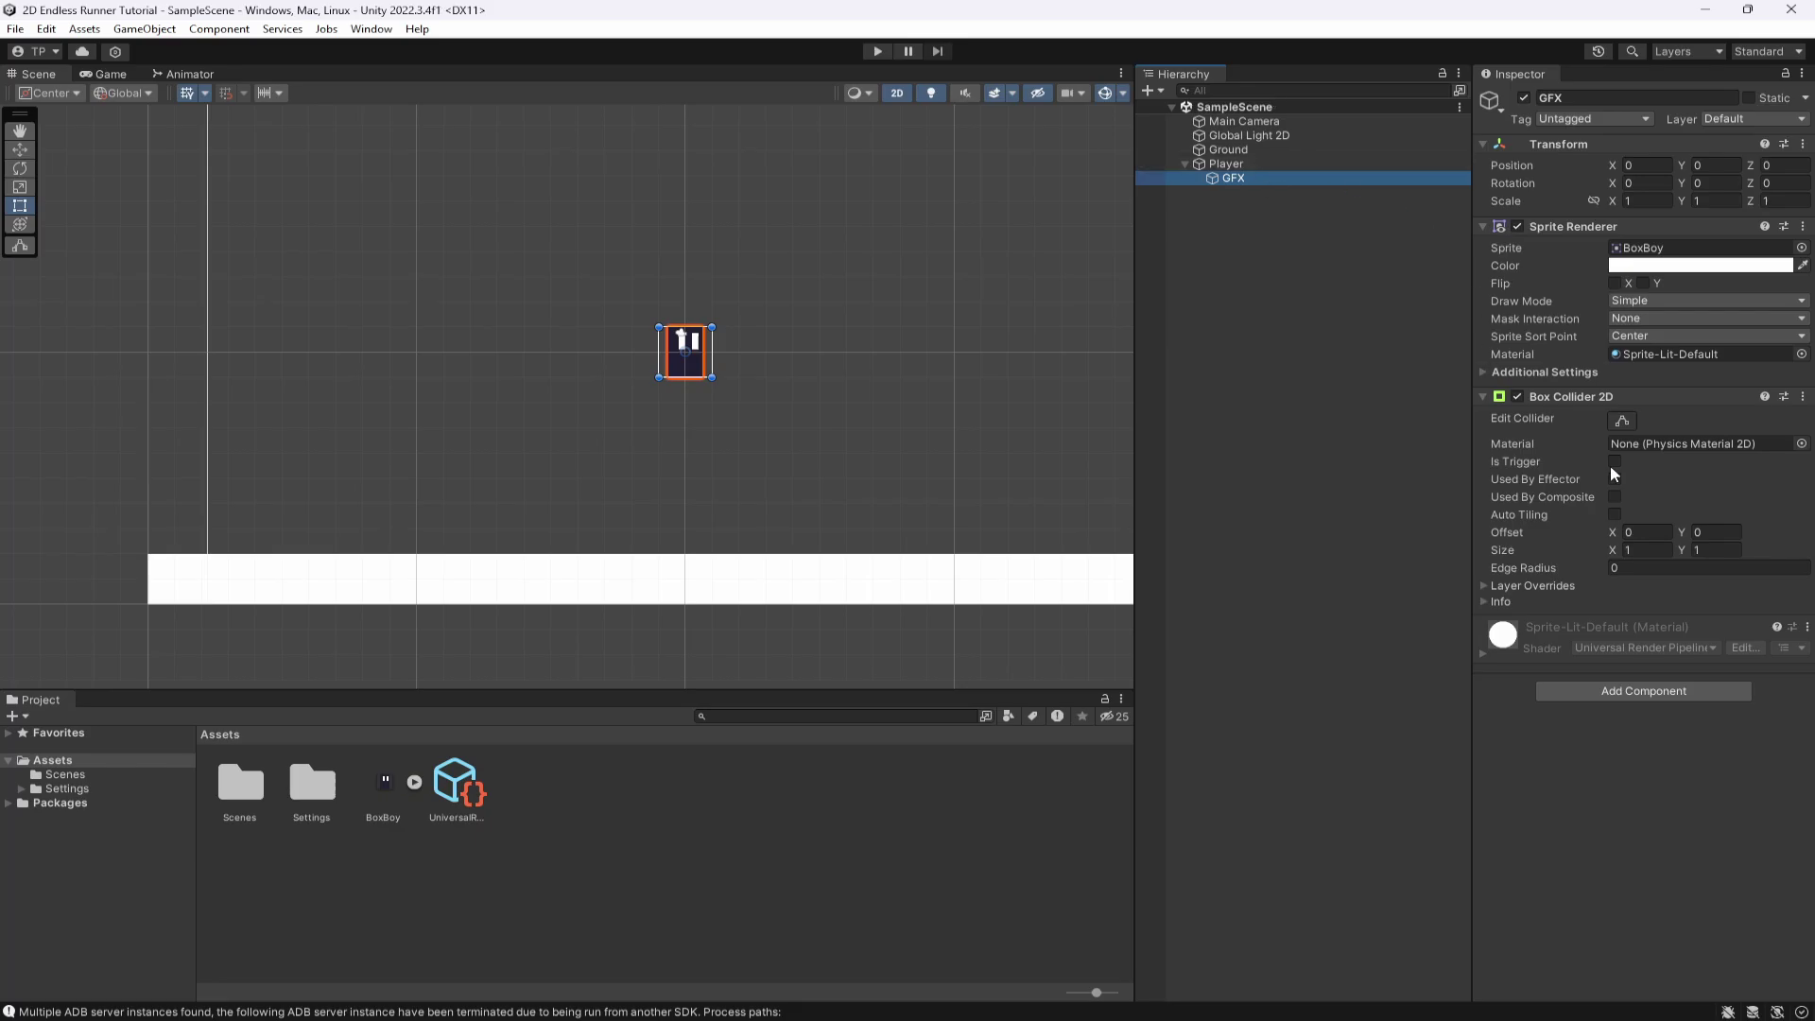
Add a Rigidbody 2D component to the Player object.
left_click(1255, 165)
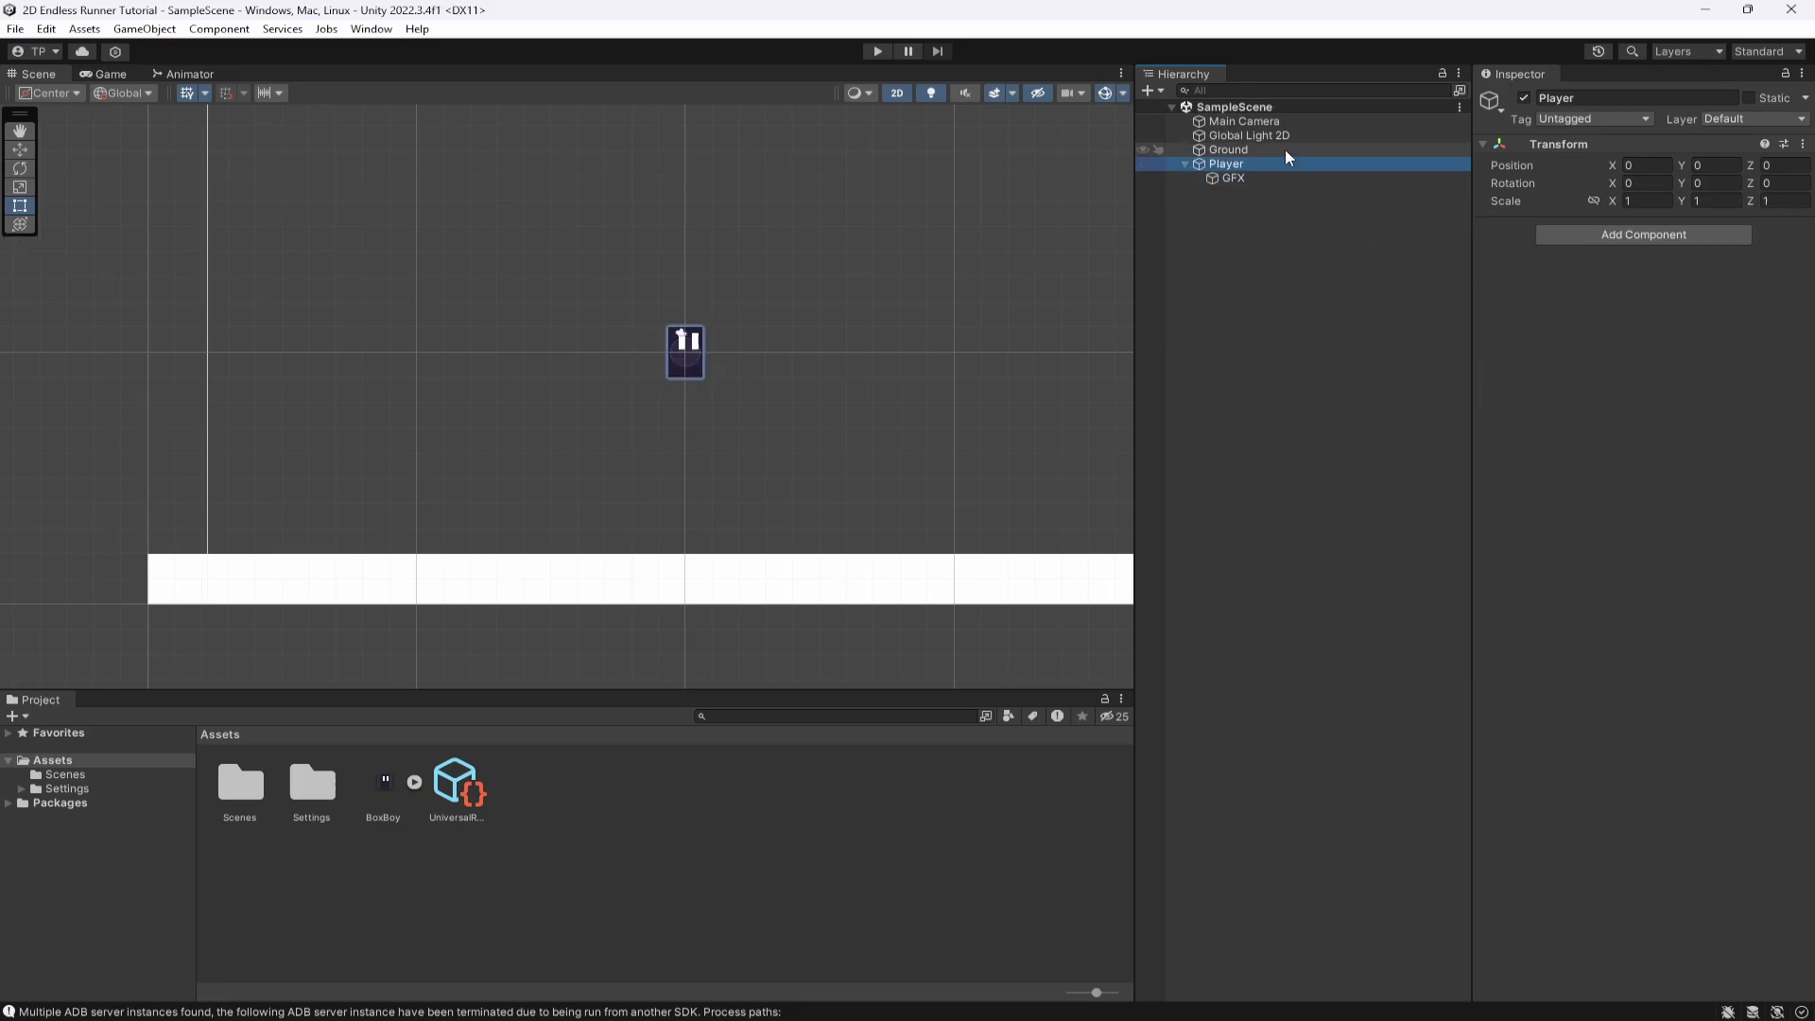
left_click(1642, 238)
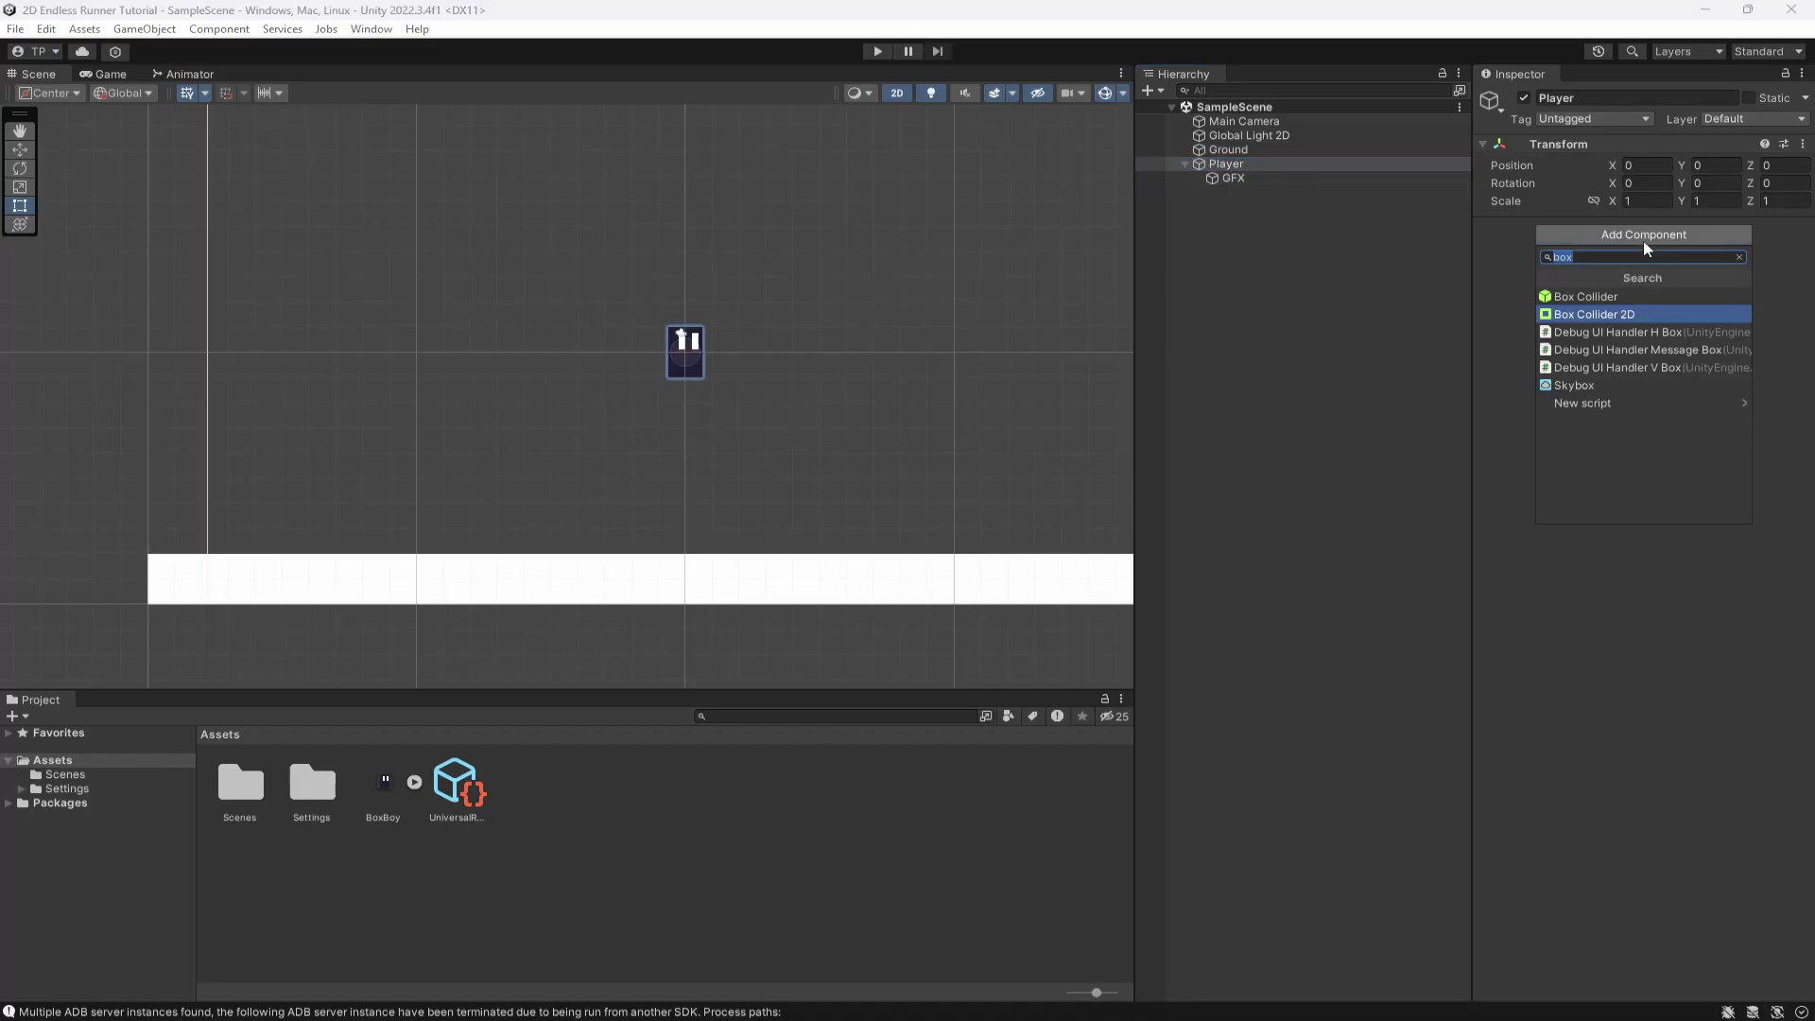
type("rii")
key("BackSpace")
type("g")
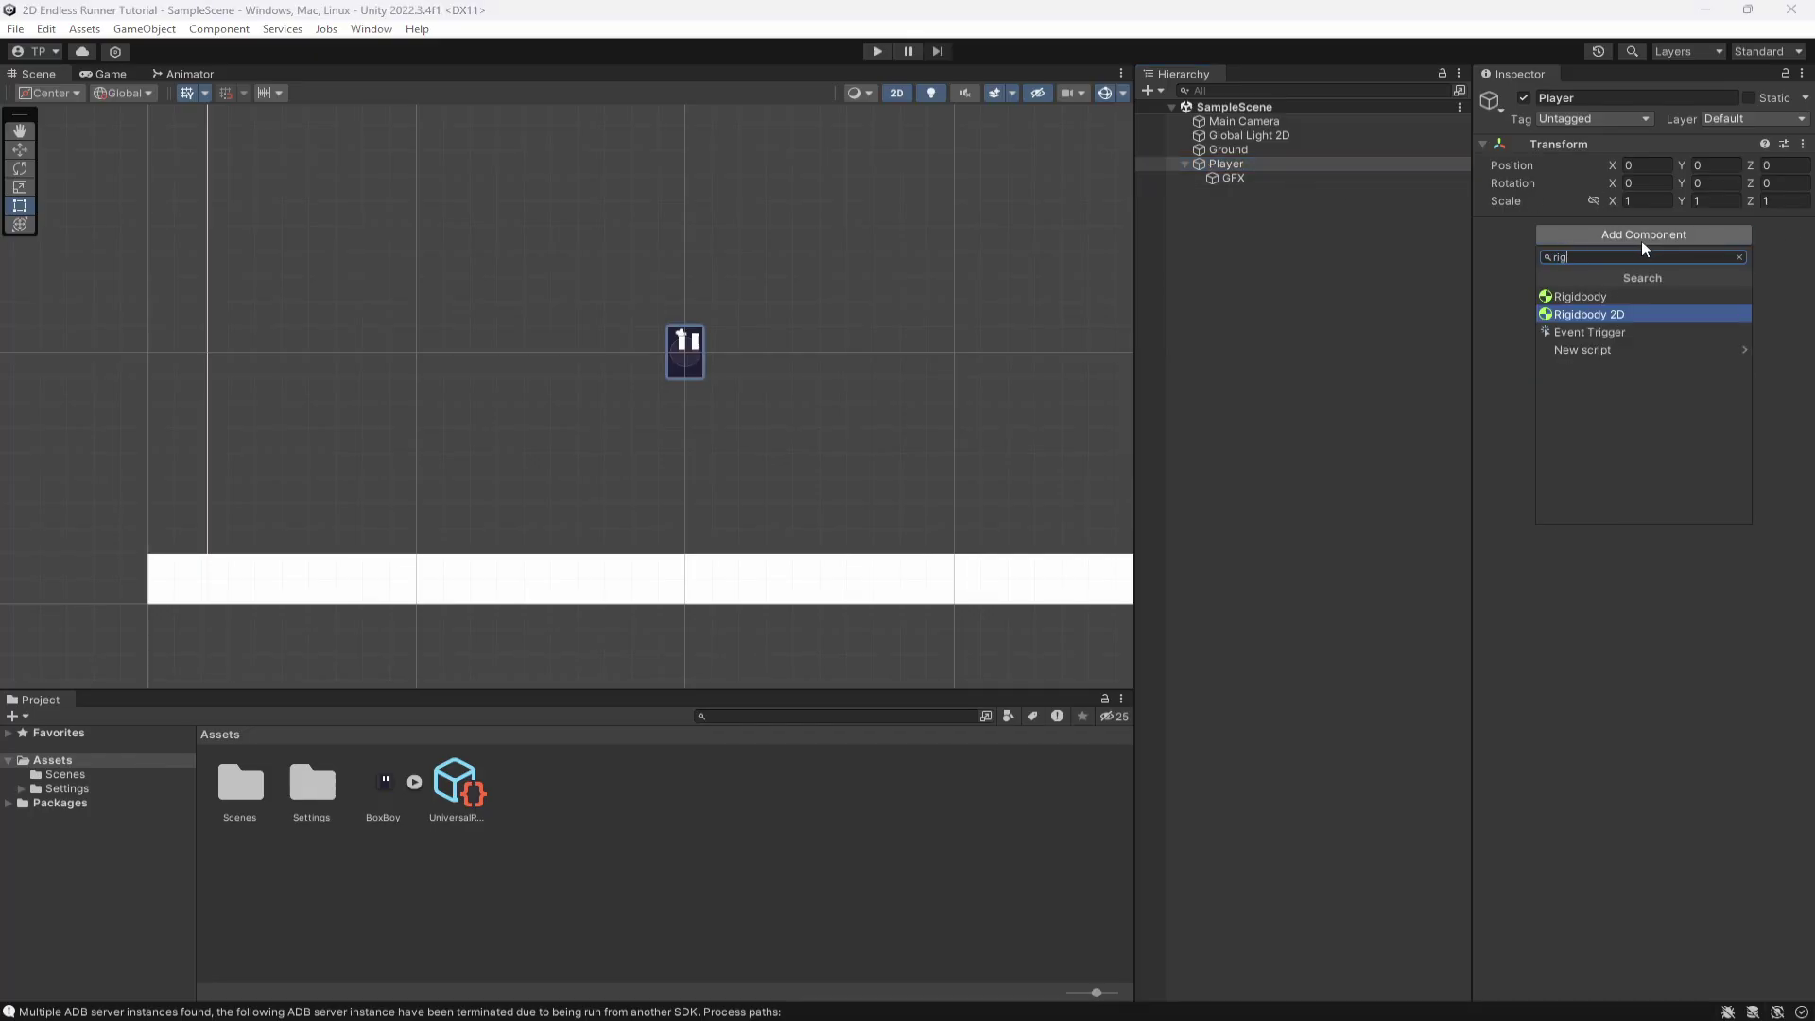
key("Return")
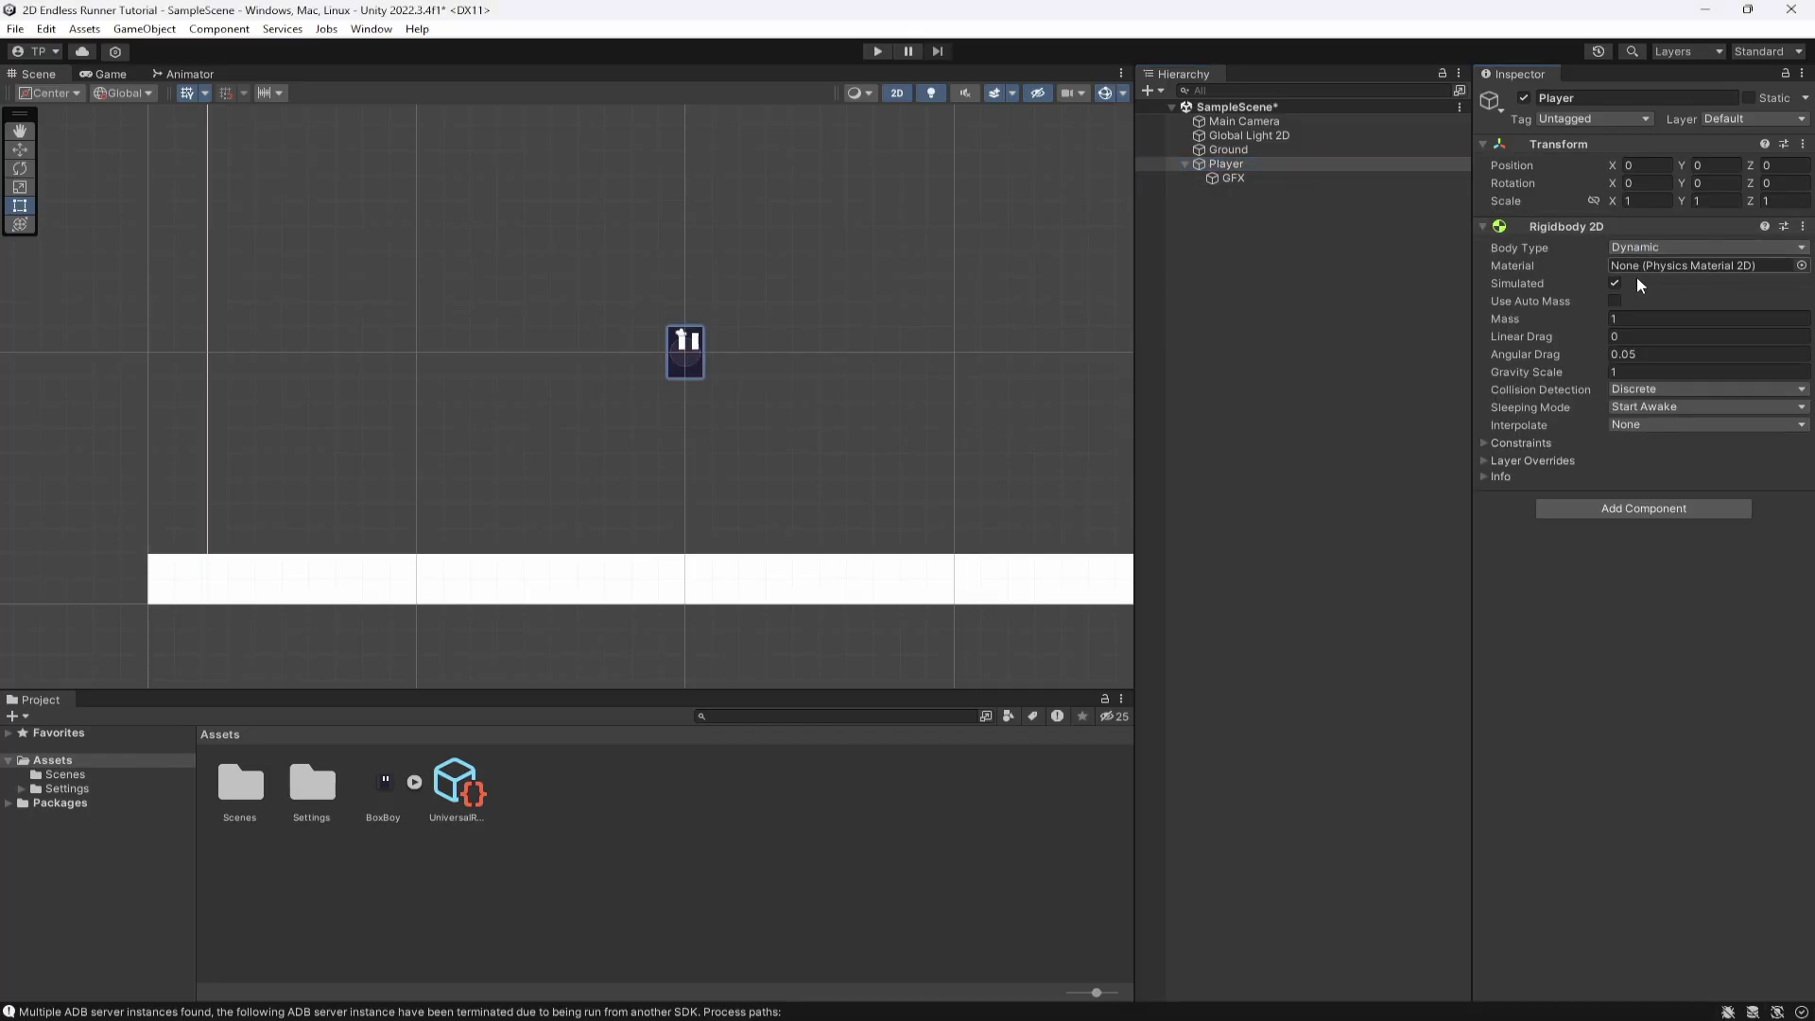
Set the Player's Rigidbody 2D gravity scale to 5 and its collision detection to Continuous.
left_click(1638, 373)
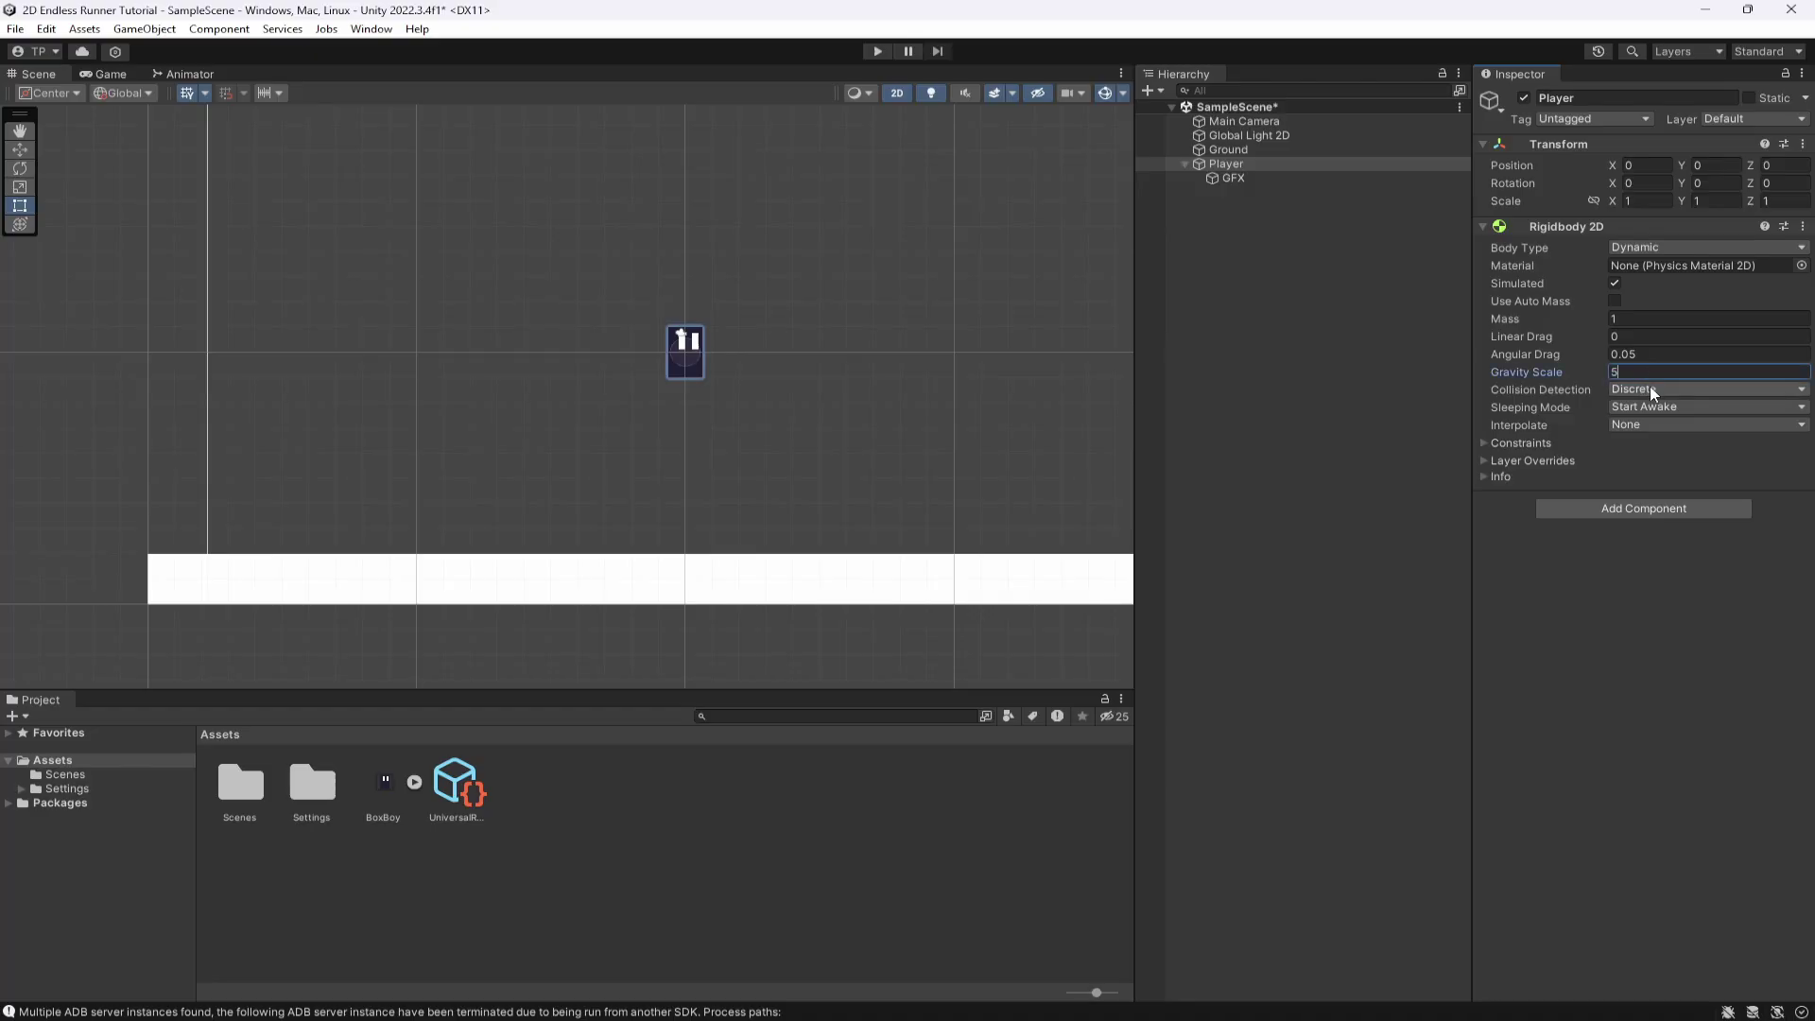
left_click(1650, 387)
left_click(1666, 433)
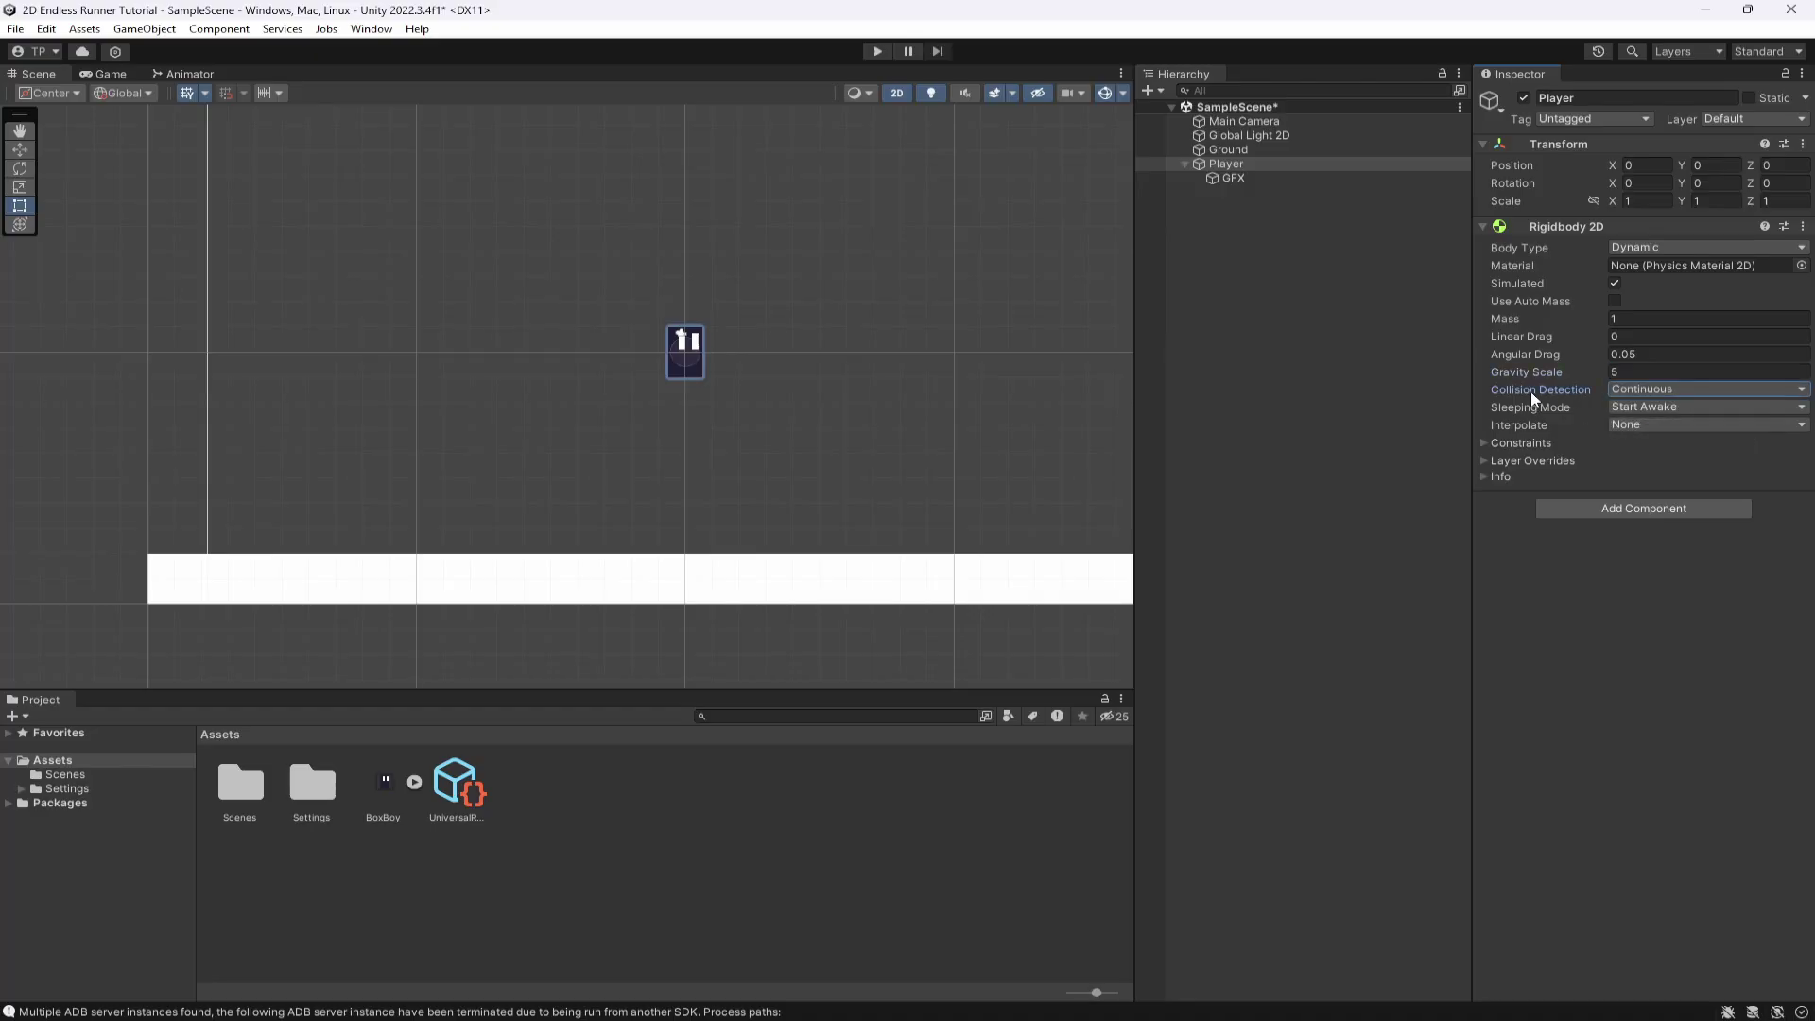
Freeze the Player rigidbody's Z rotation and X position in its constraints, and save the scene.
left_click(1537, 443)
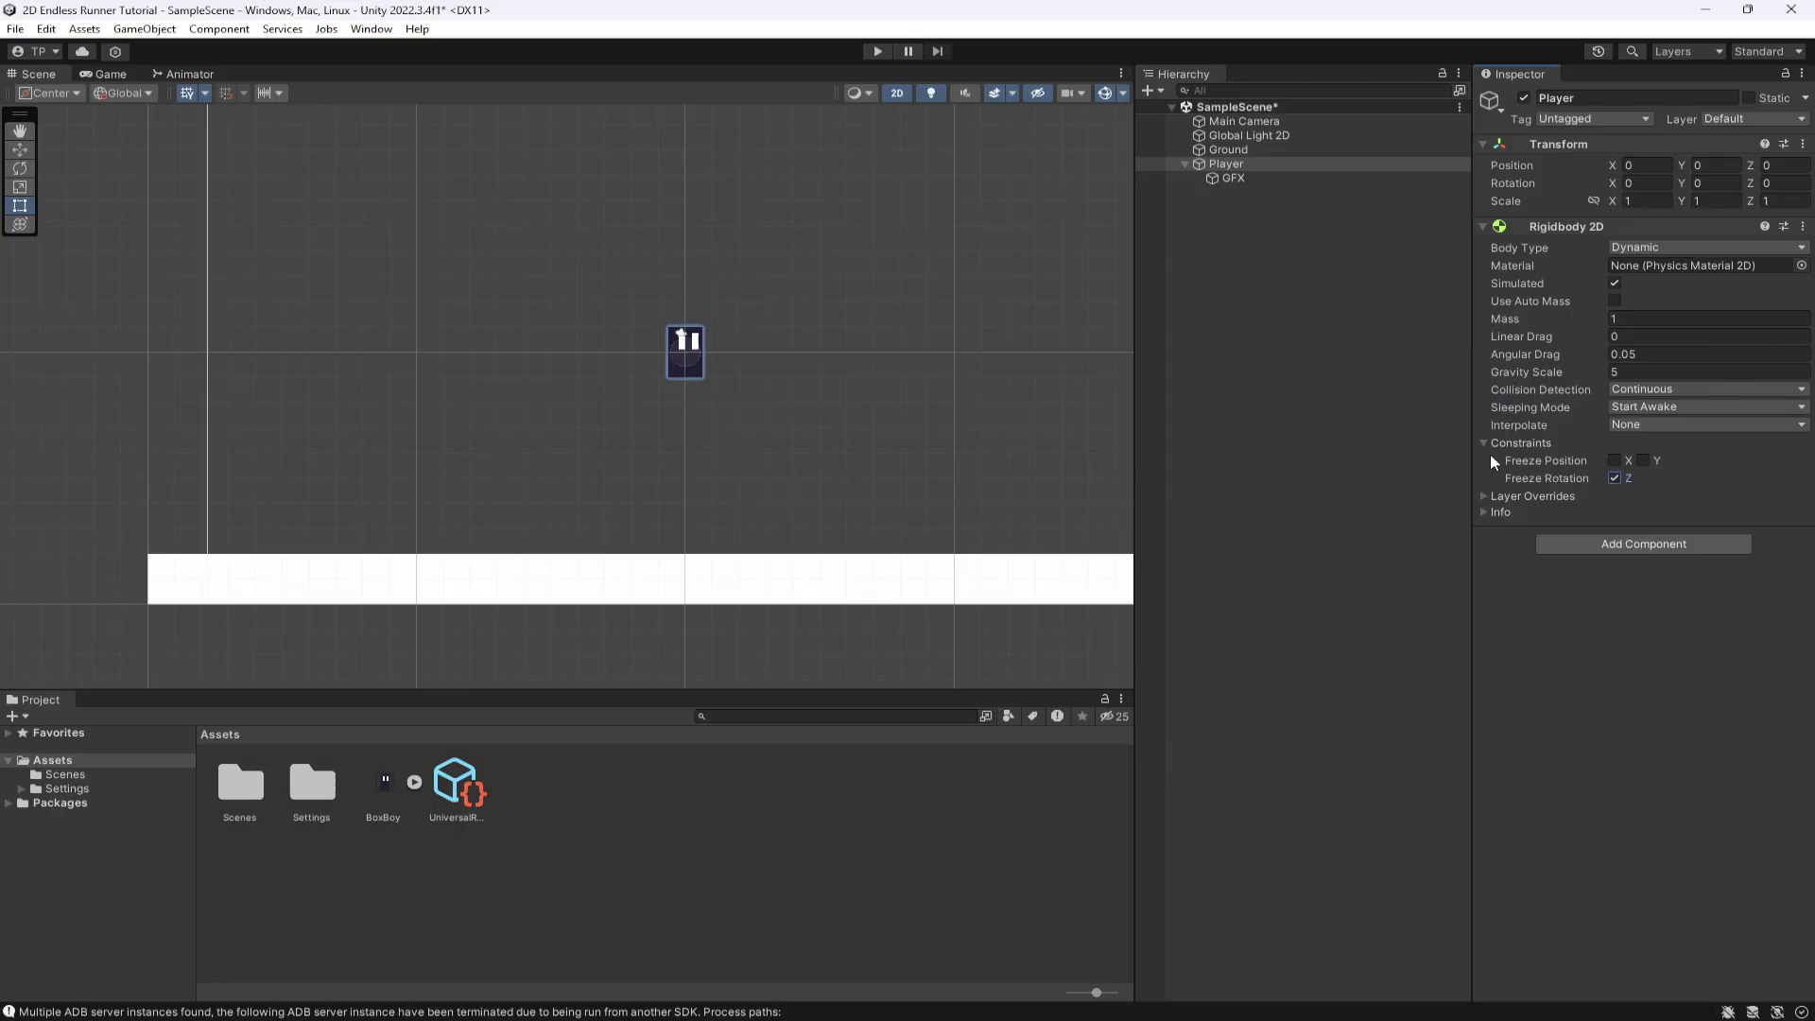
left_click(1518, 441)
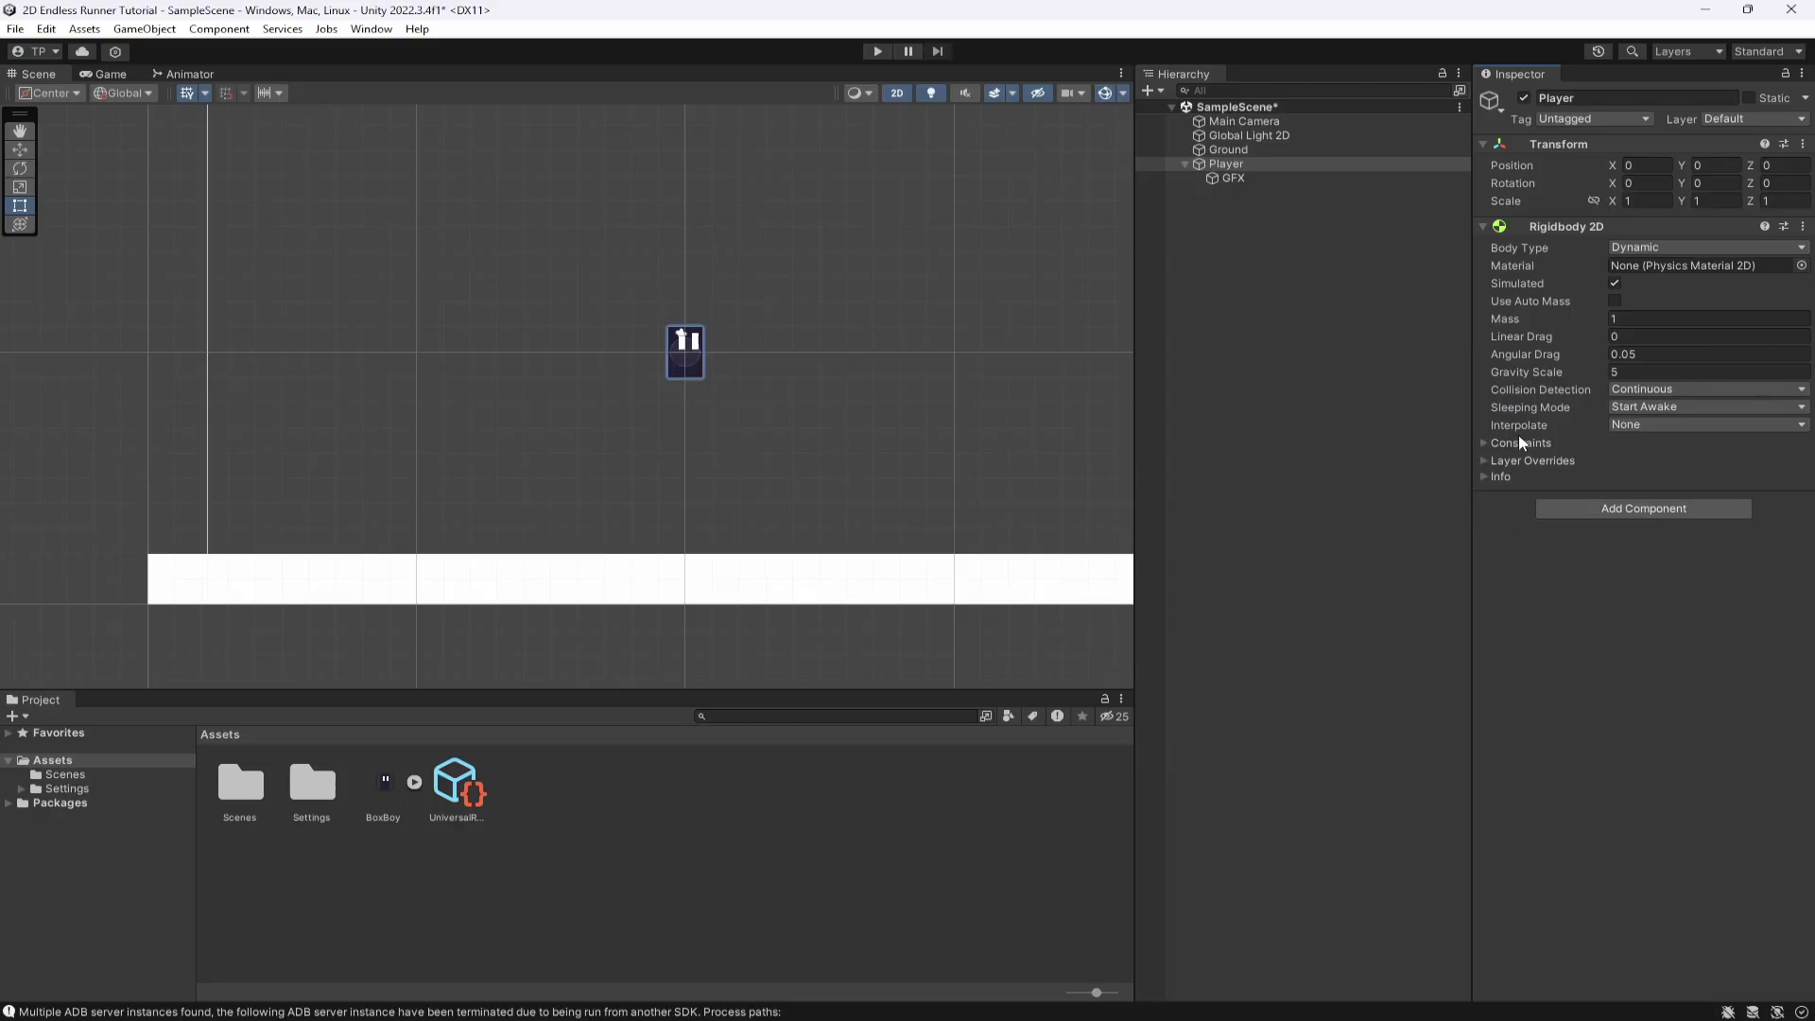
left_click(1519, 443)
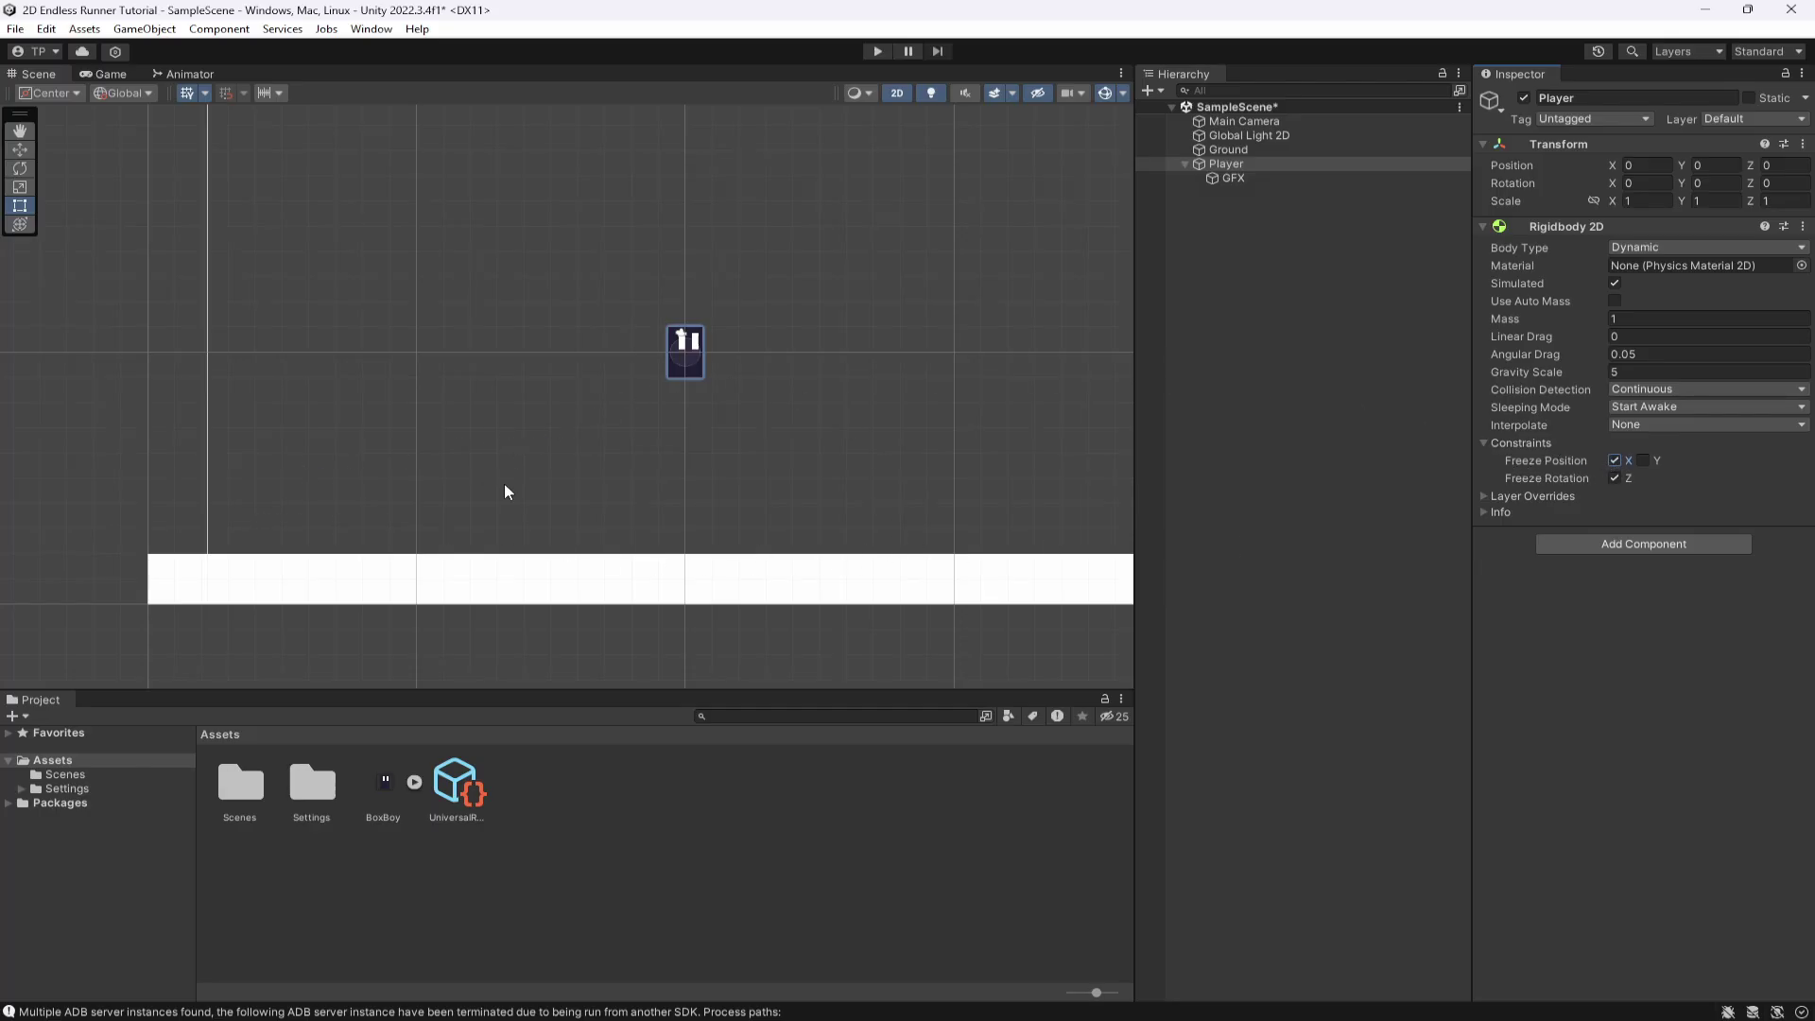
left_click(1545, 463)
scroll(754, 344, "down", 3)
scroll(673, 393, "up", 1)
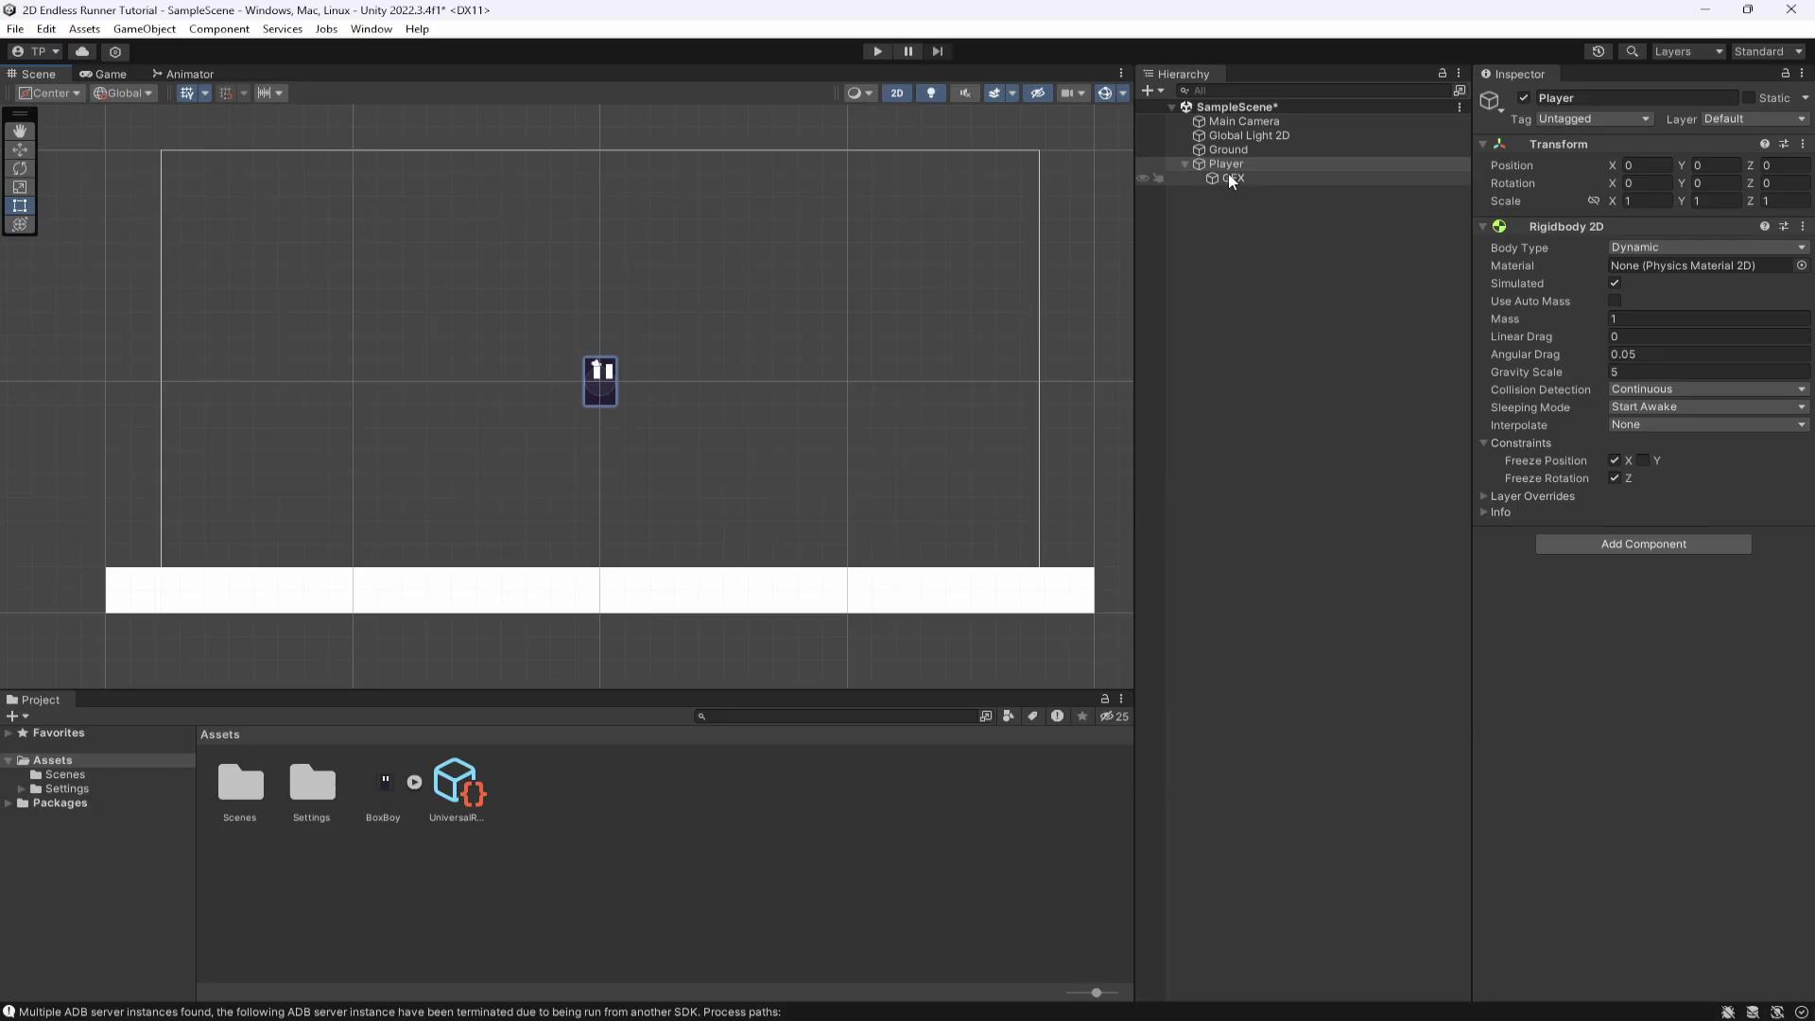
key("ctrl+s")
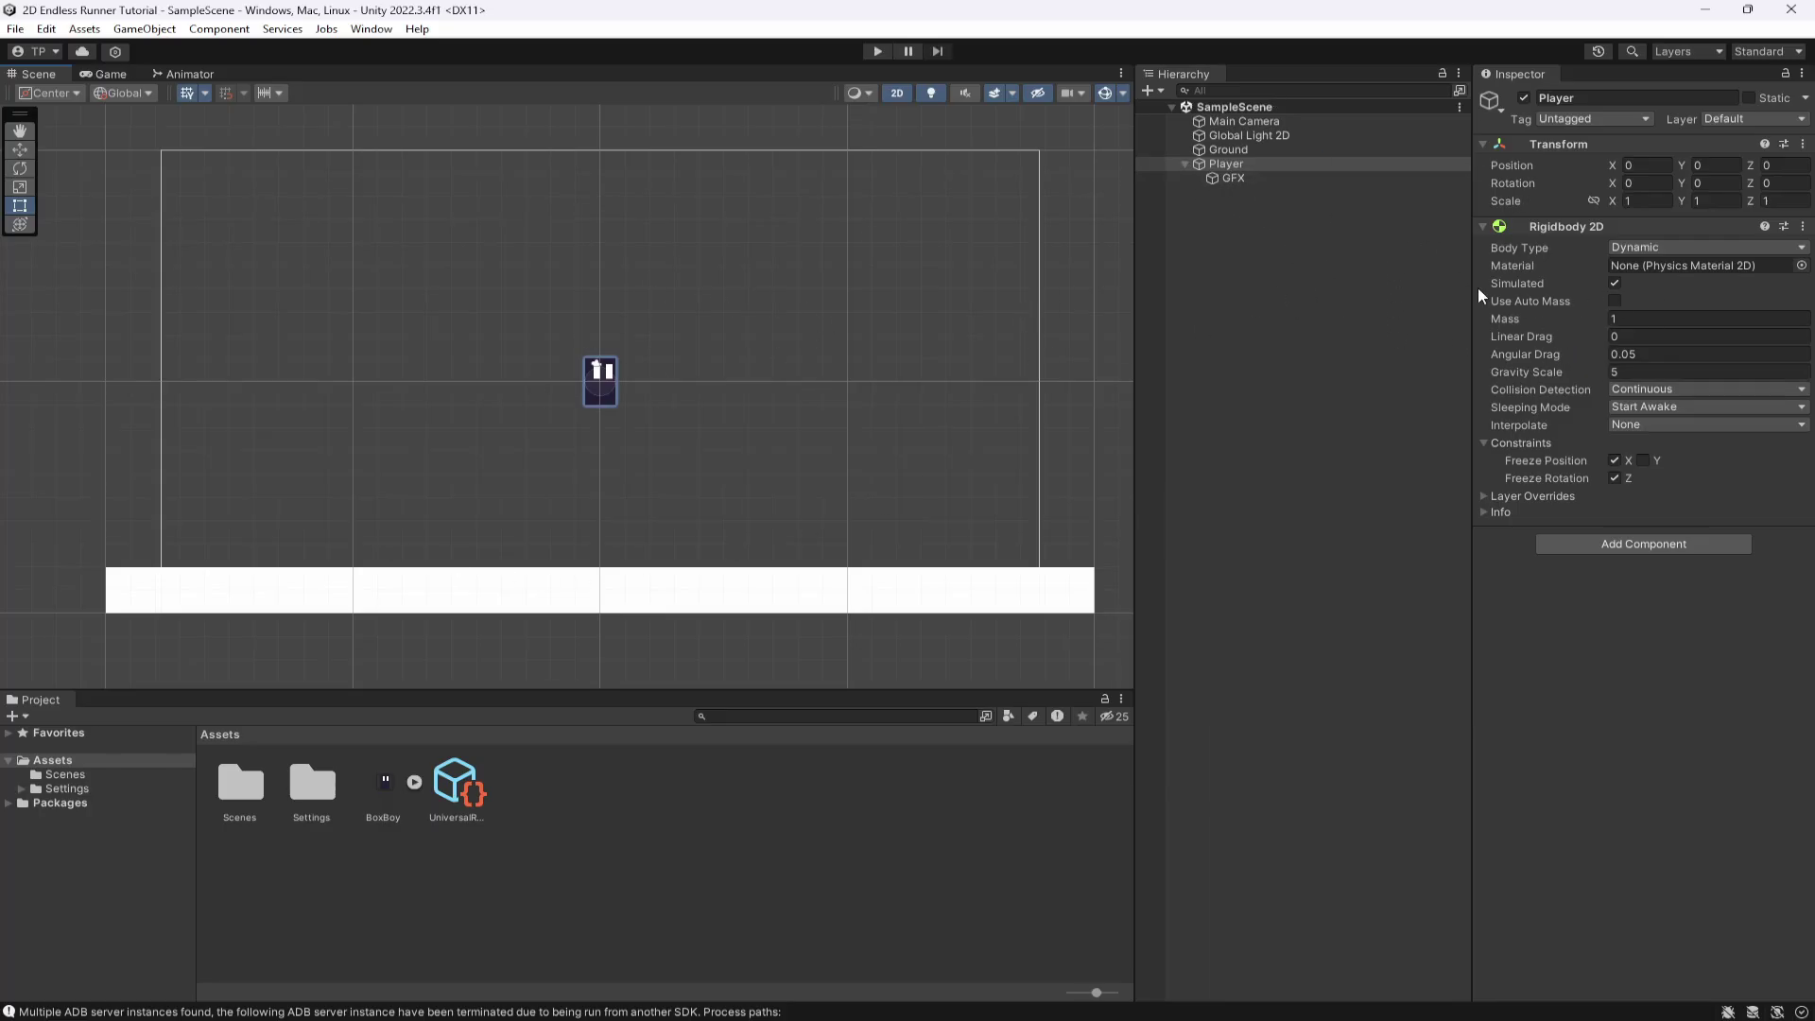
Collapse the Player's children in the hierarchy and set the Player's position to Y -3.5 and X -5.
left_click(1185, 165)
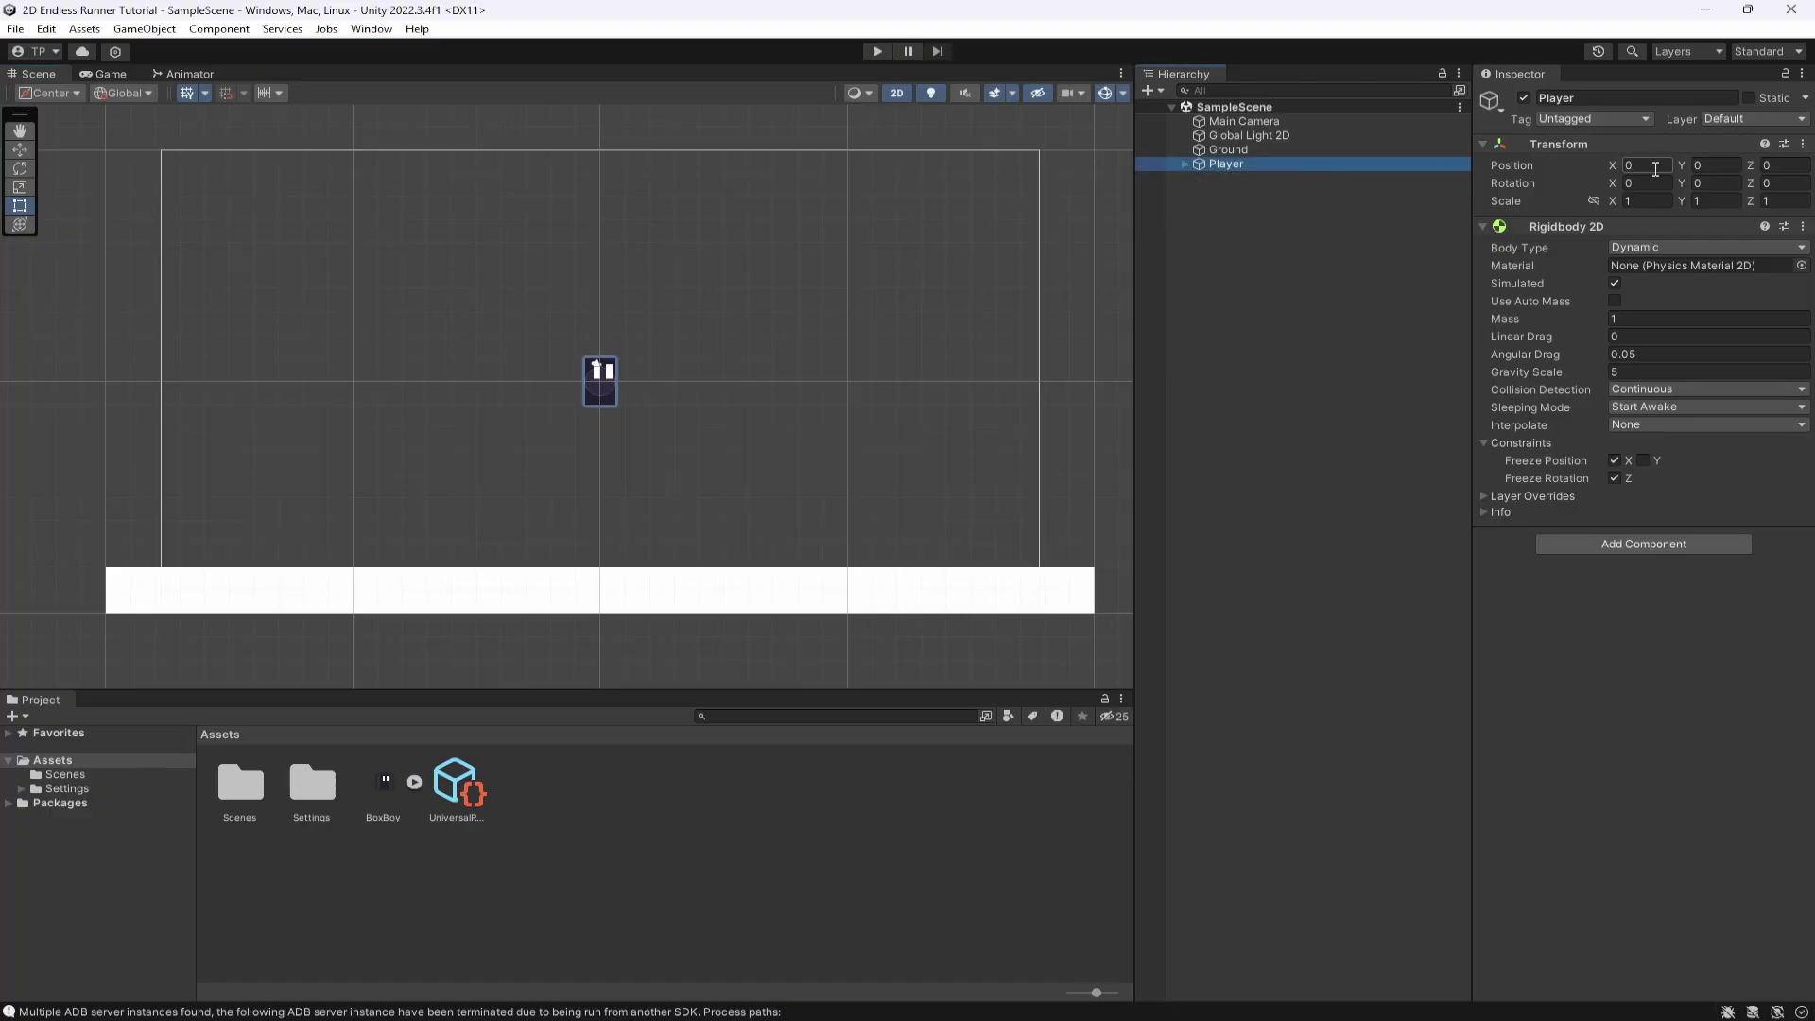
left_click(1697, 167)
type("-3.5")
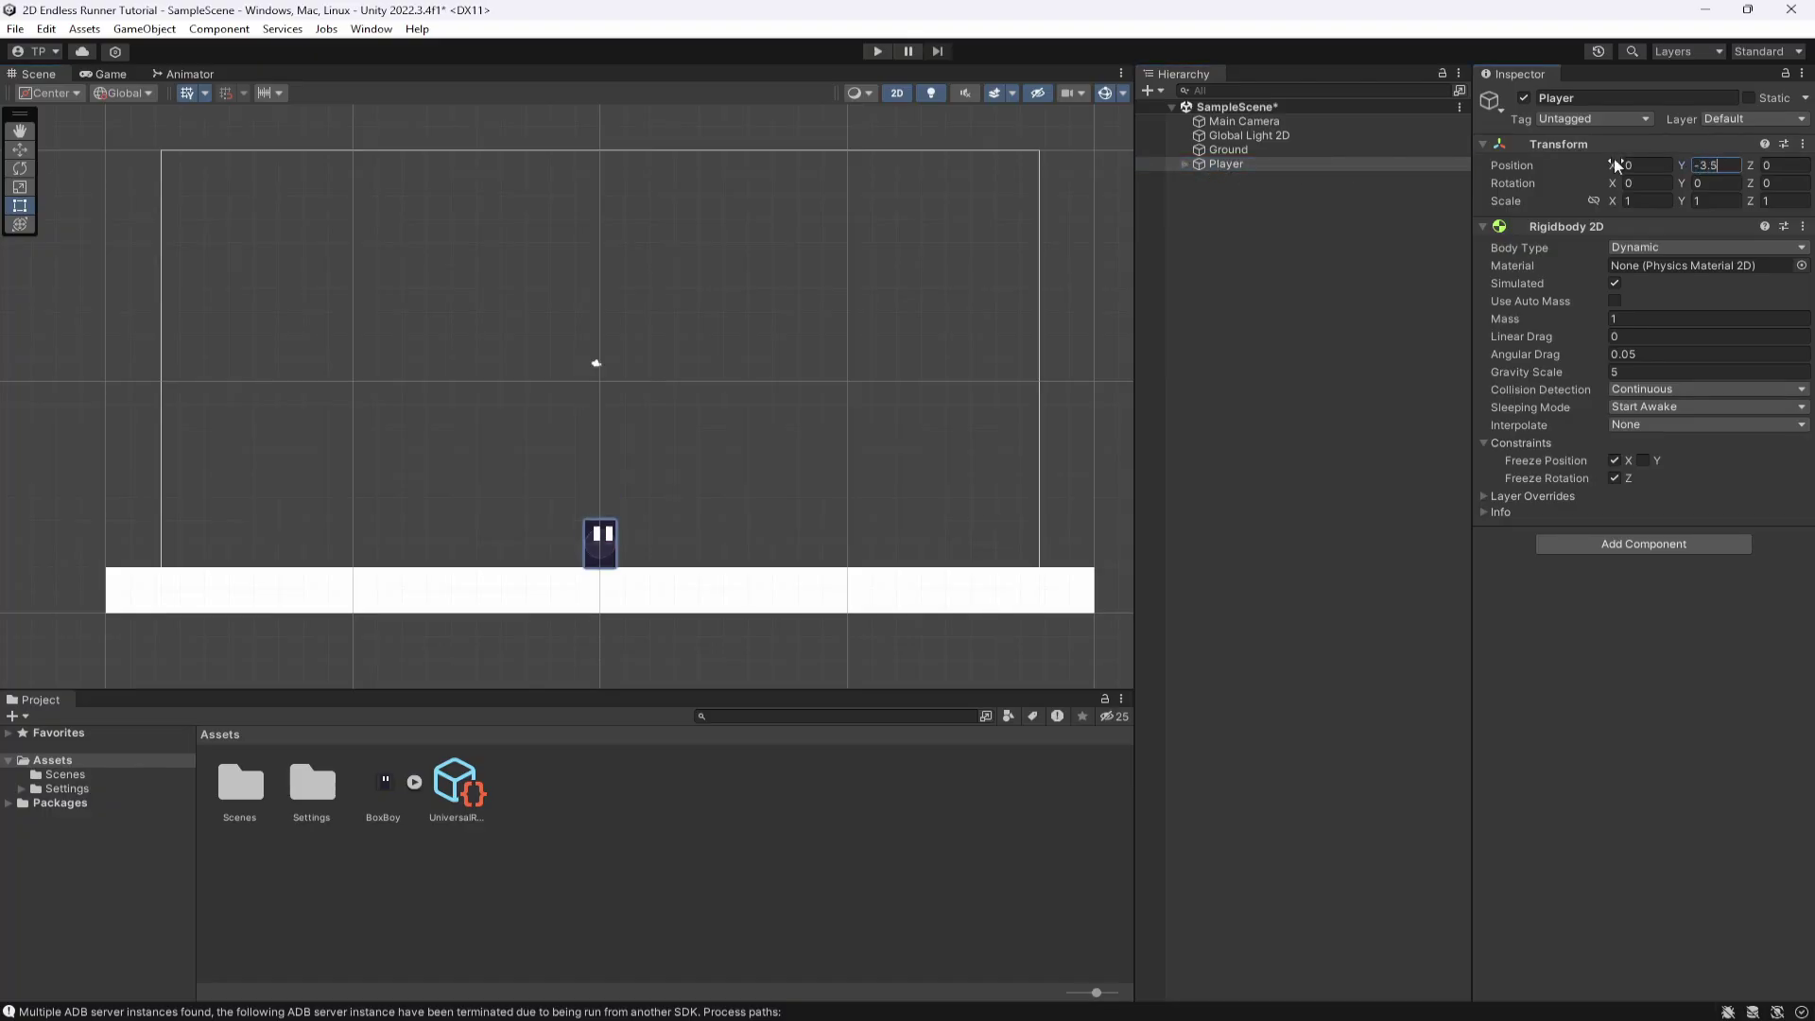
left_click(1654, 166)
type("-4")
key("BackSpace")
type("5")
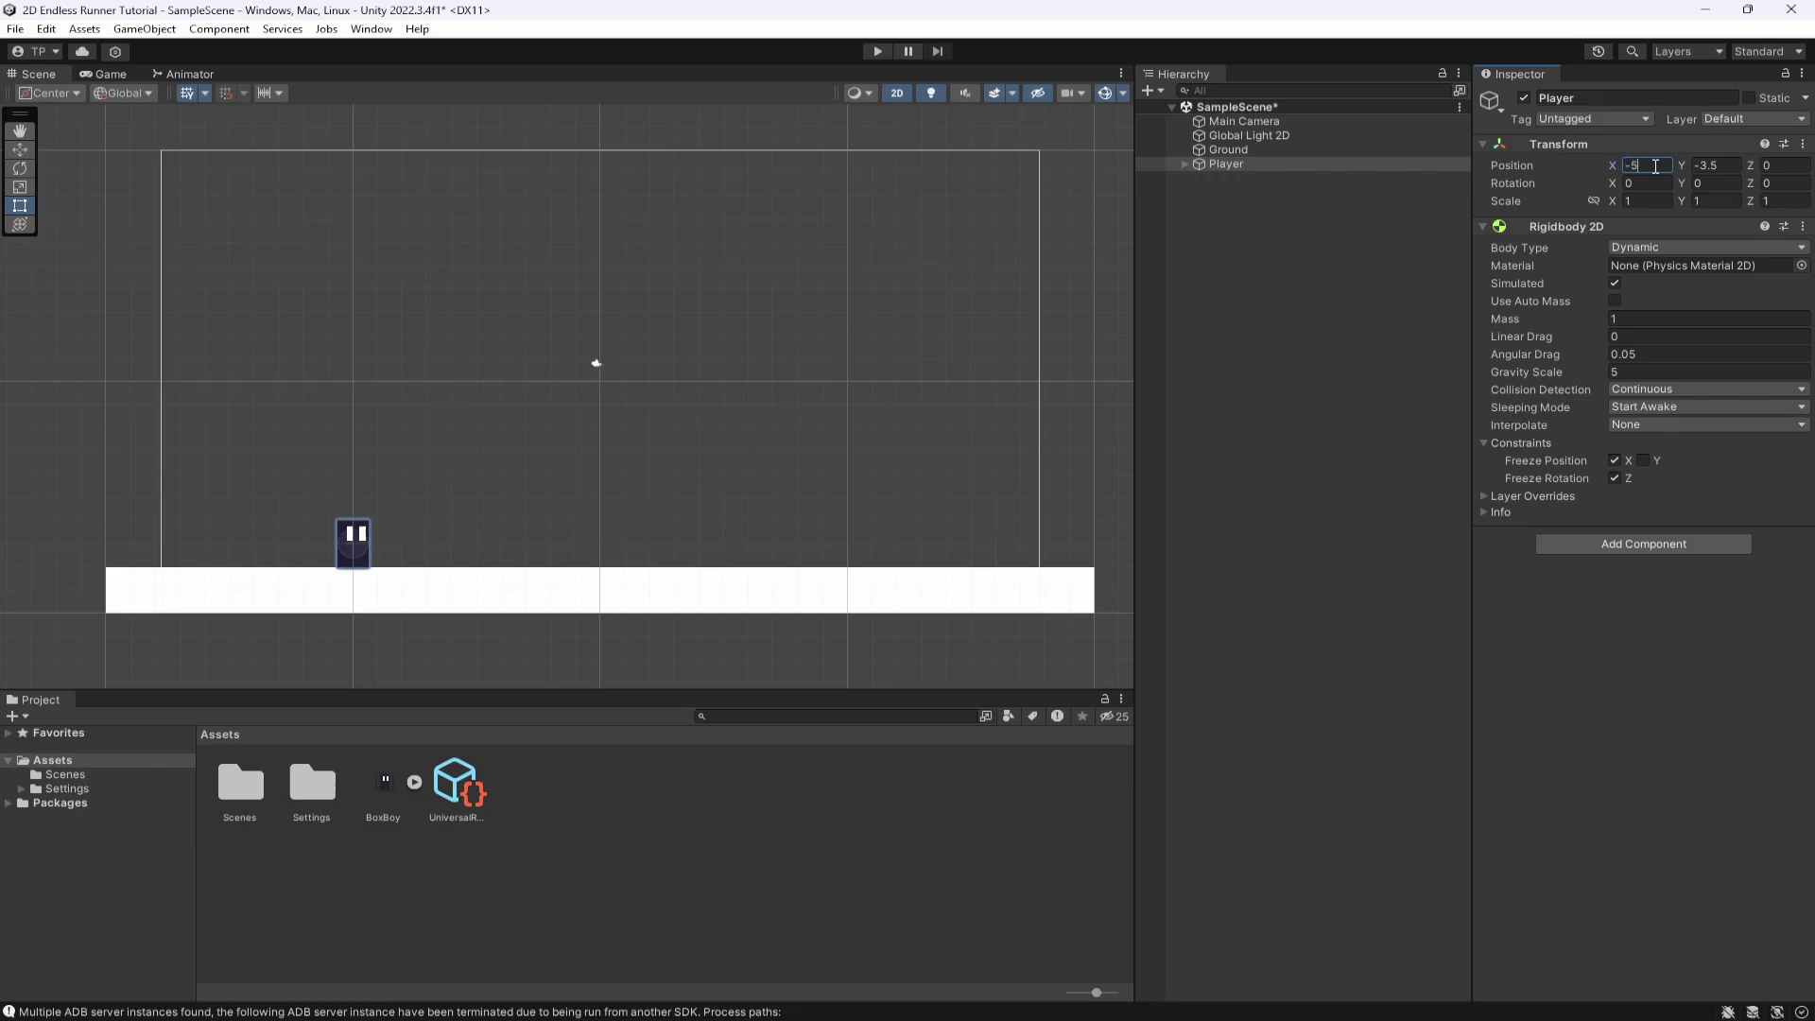
Check the Player's placement in the Game view, set its X position to -6 and return to the Scene view.
left_click(108, 74)
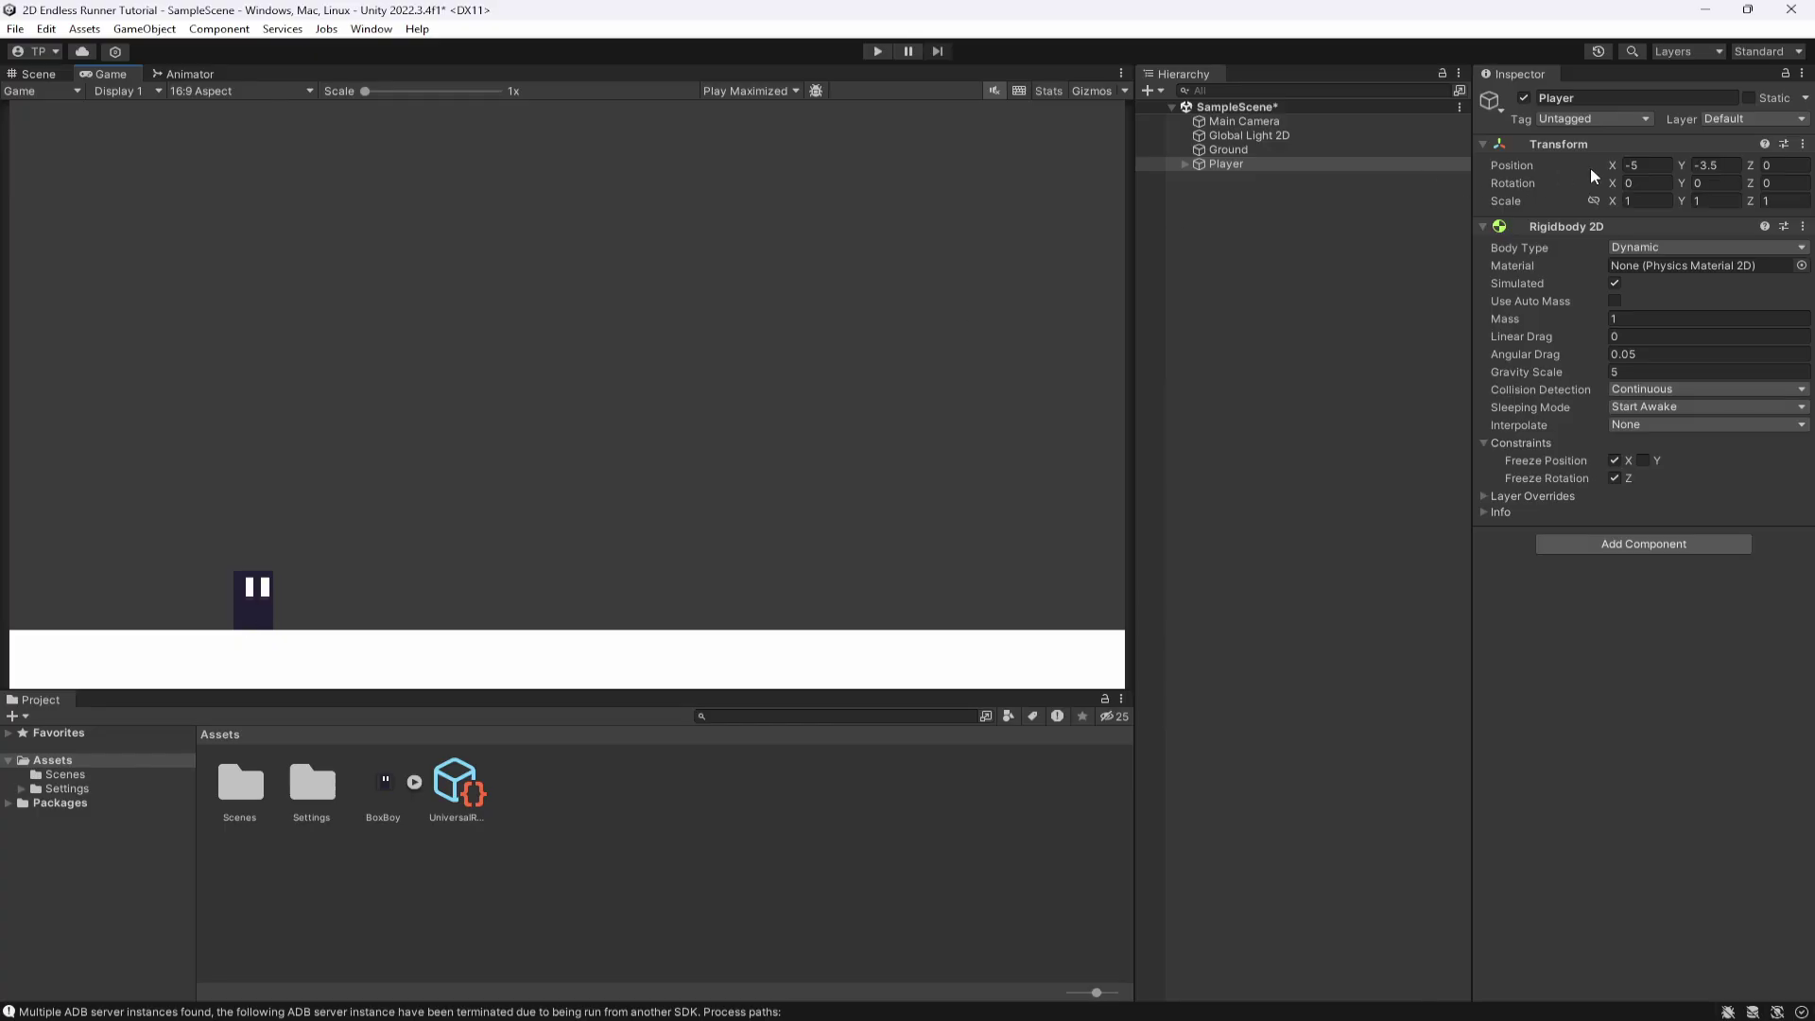
left_click(1633, 159)
type("-")
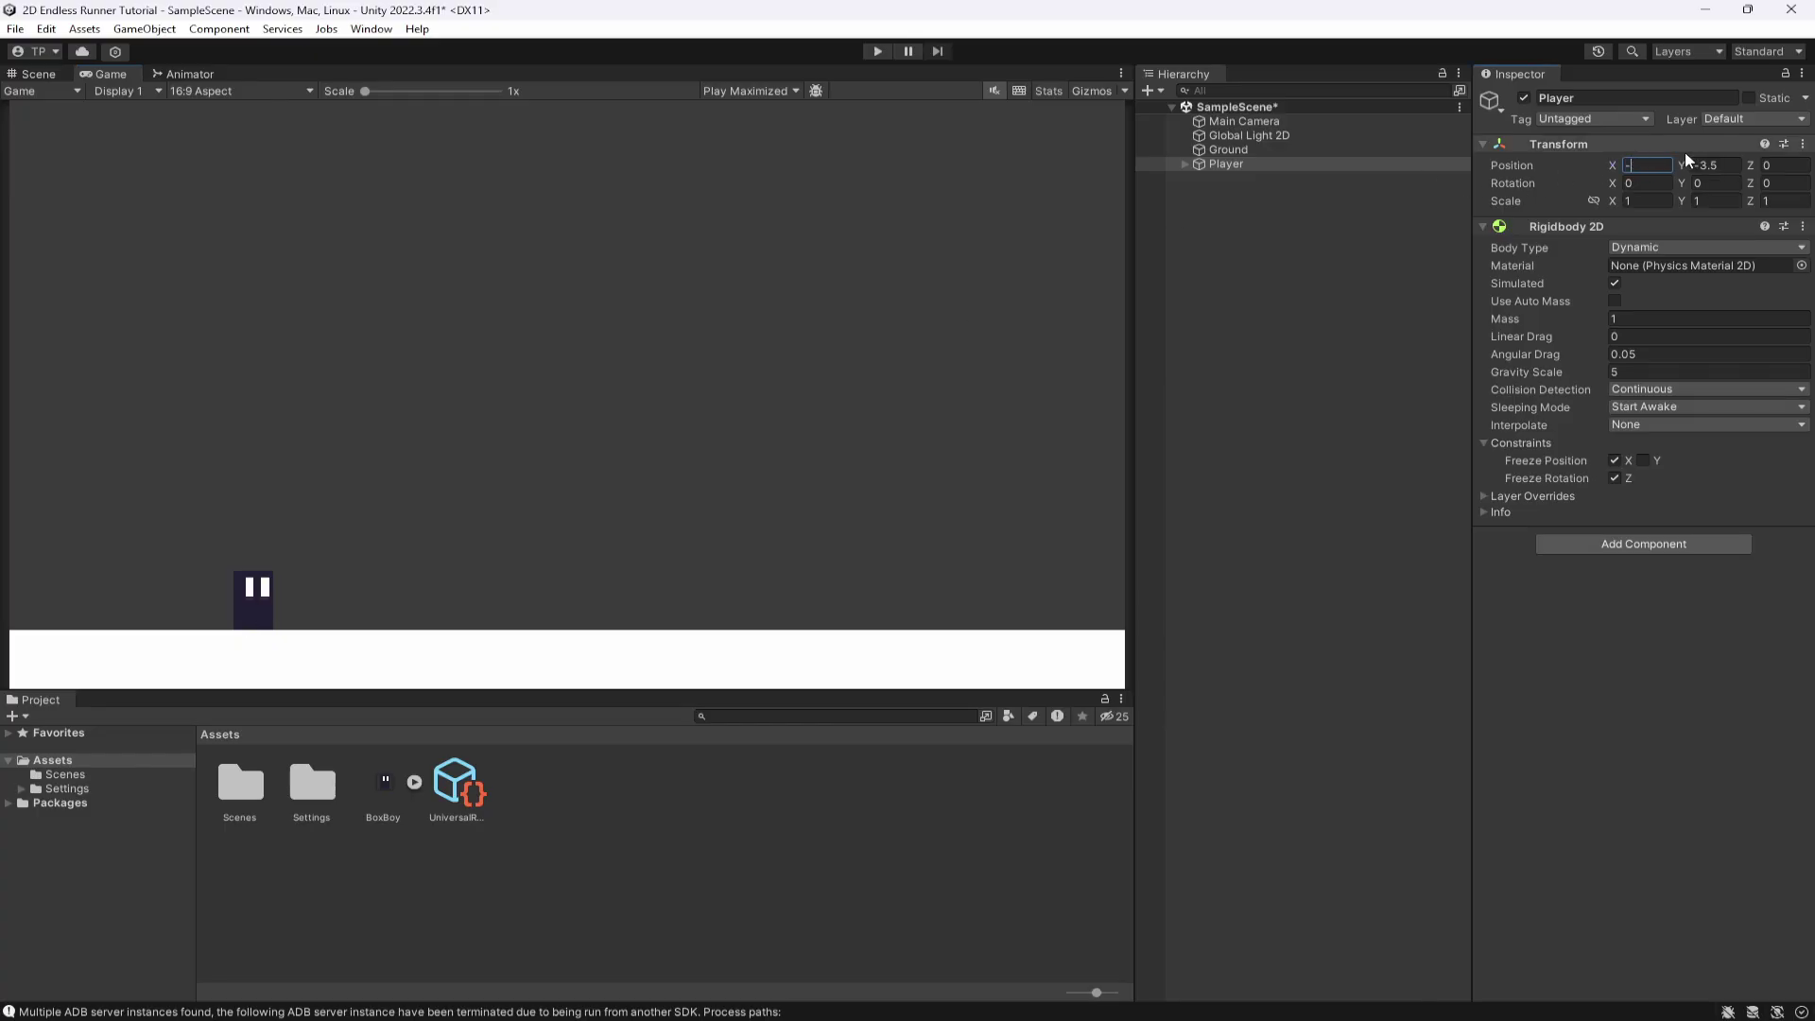
type("6")
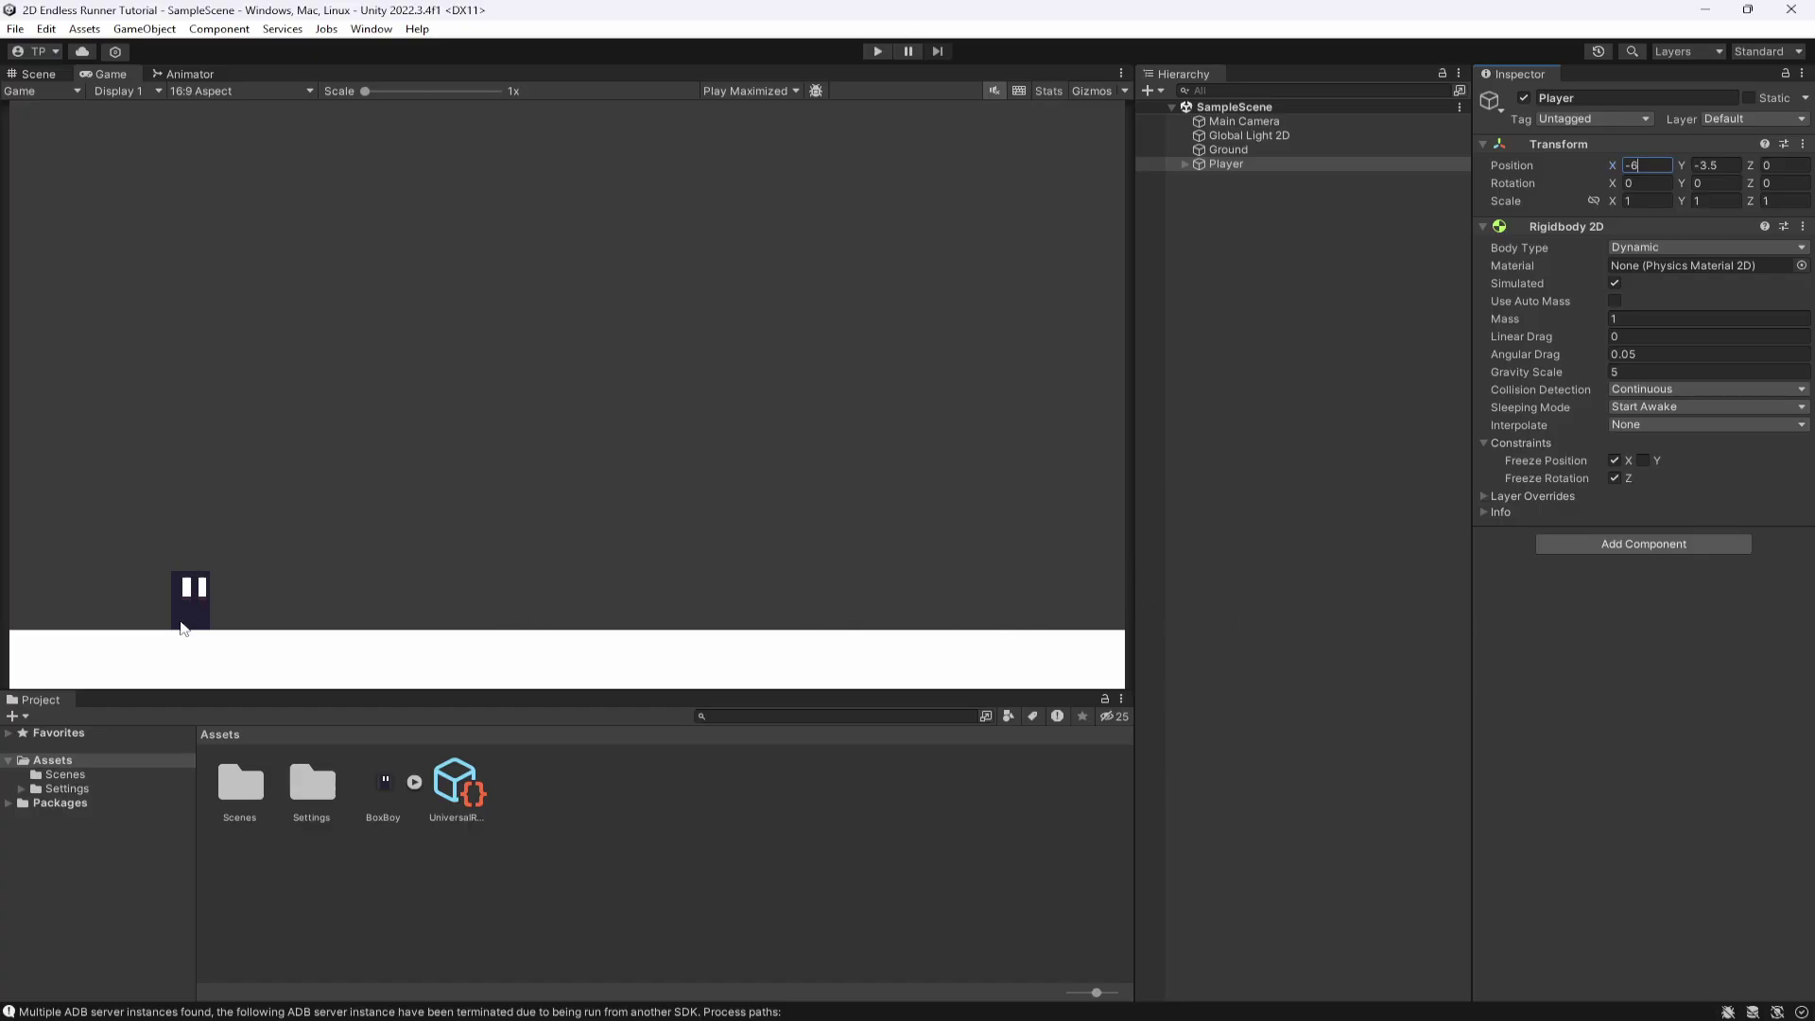
left_click(48, 76)
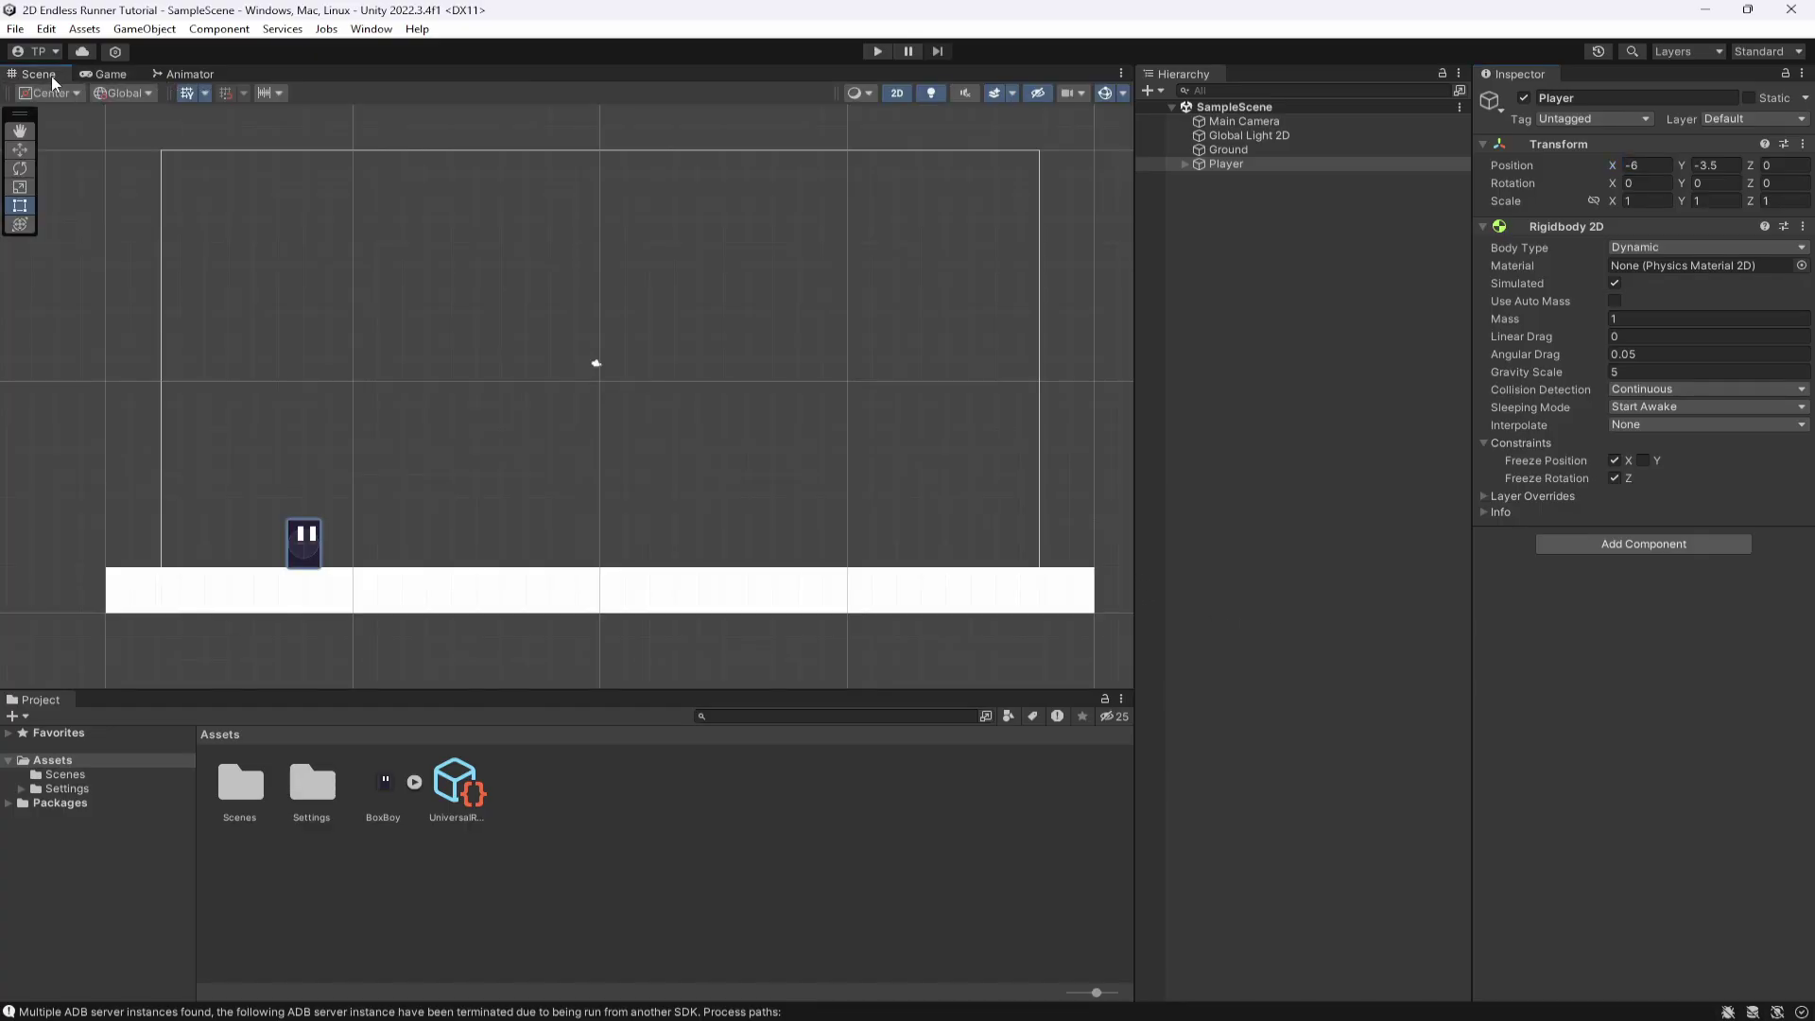
Assign the Player object to layer 7: Player, answer the child-objects prompt and save the scene.
left_click(1226, 163)
left_click(1726, 120)
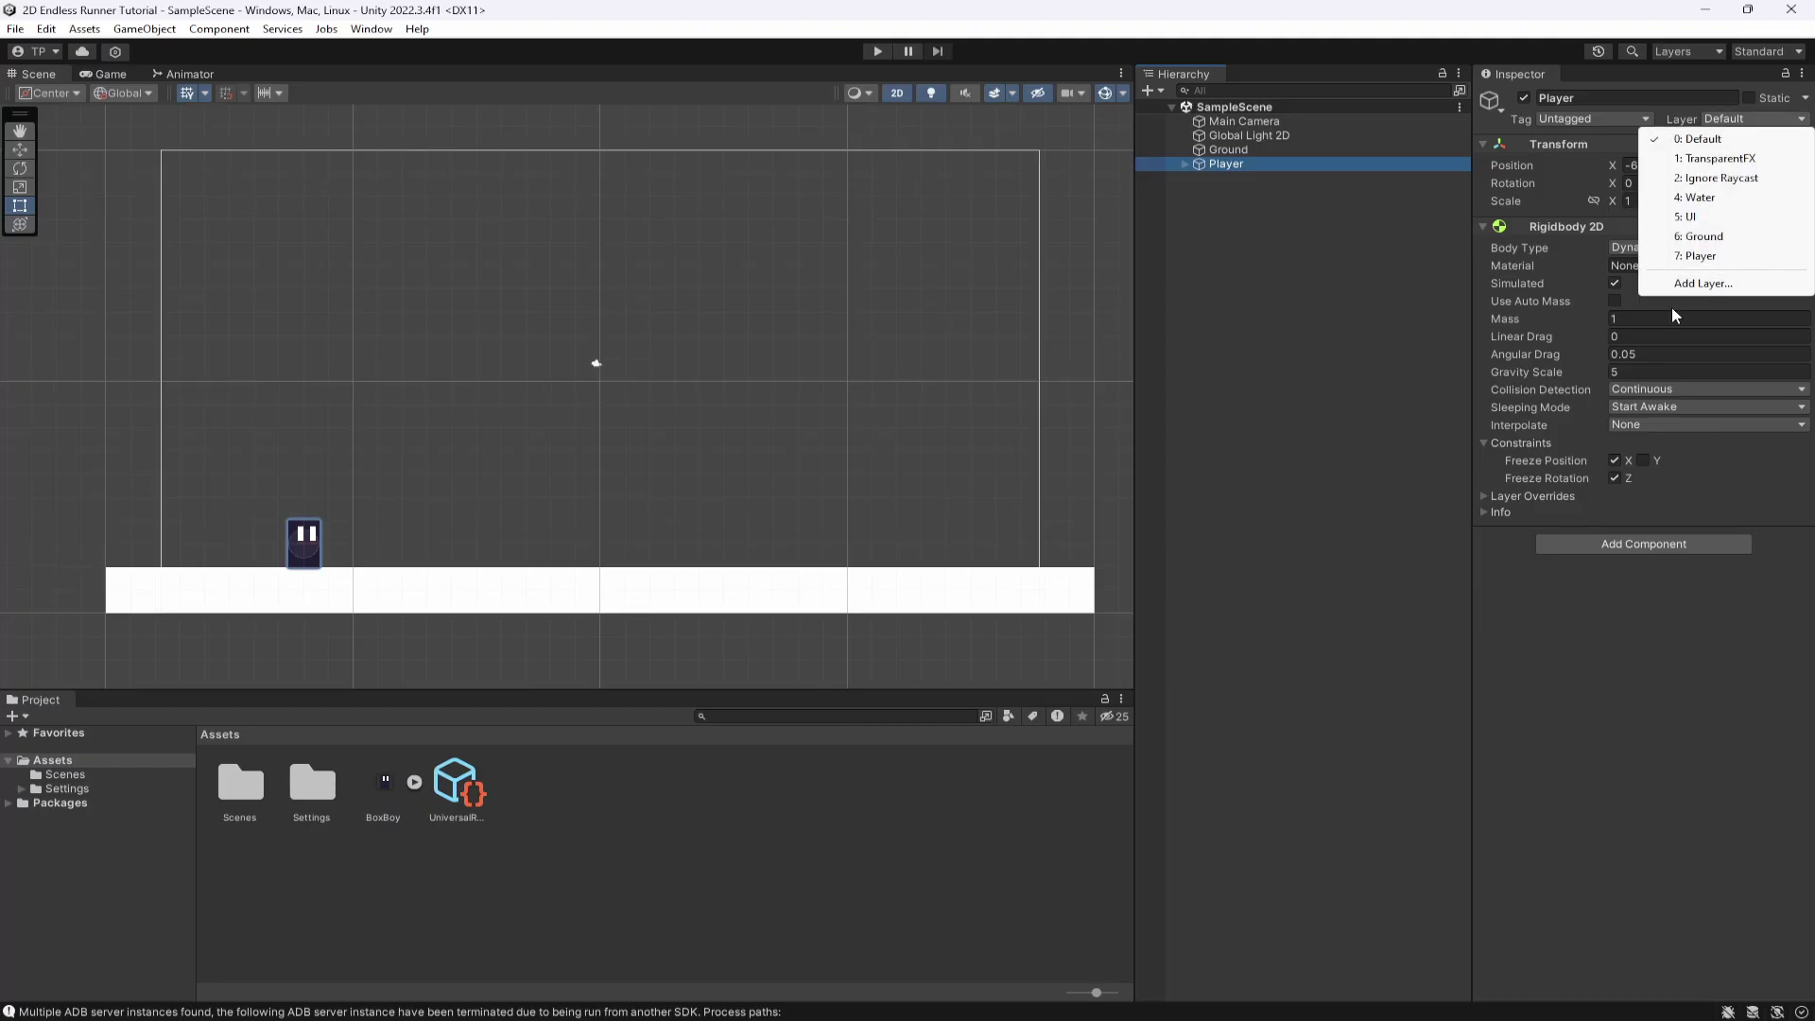
left_click(1691, 263)
left_click(869, 554)
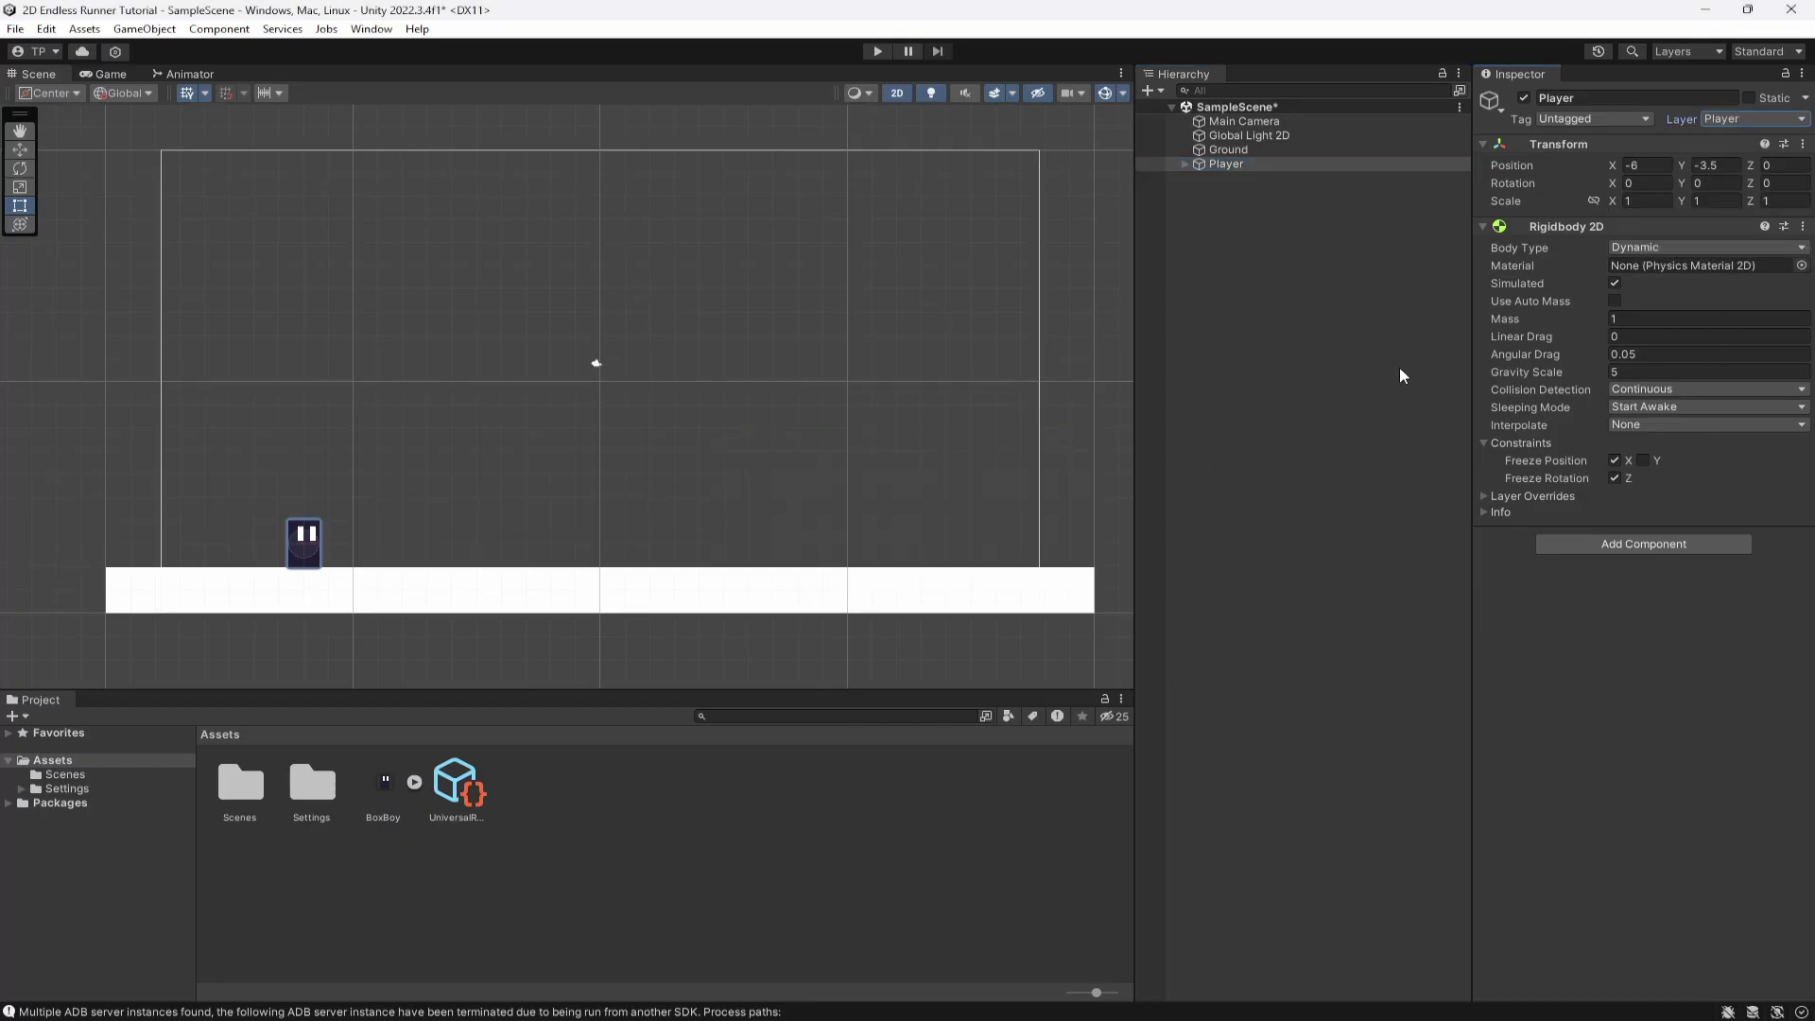
key("ctrl+s")
Inspect the Player's GFX child, collapse the hierarchy again and set the Player object's tag to Player.
left_click(1187, 152)
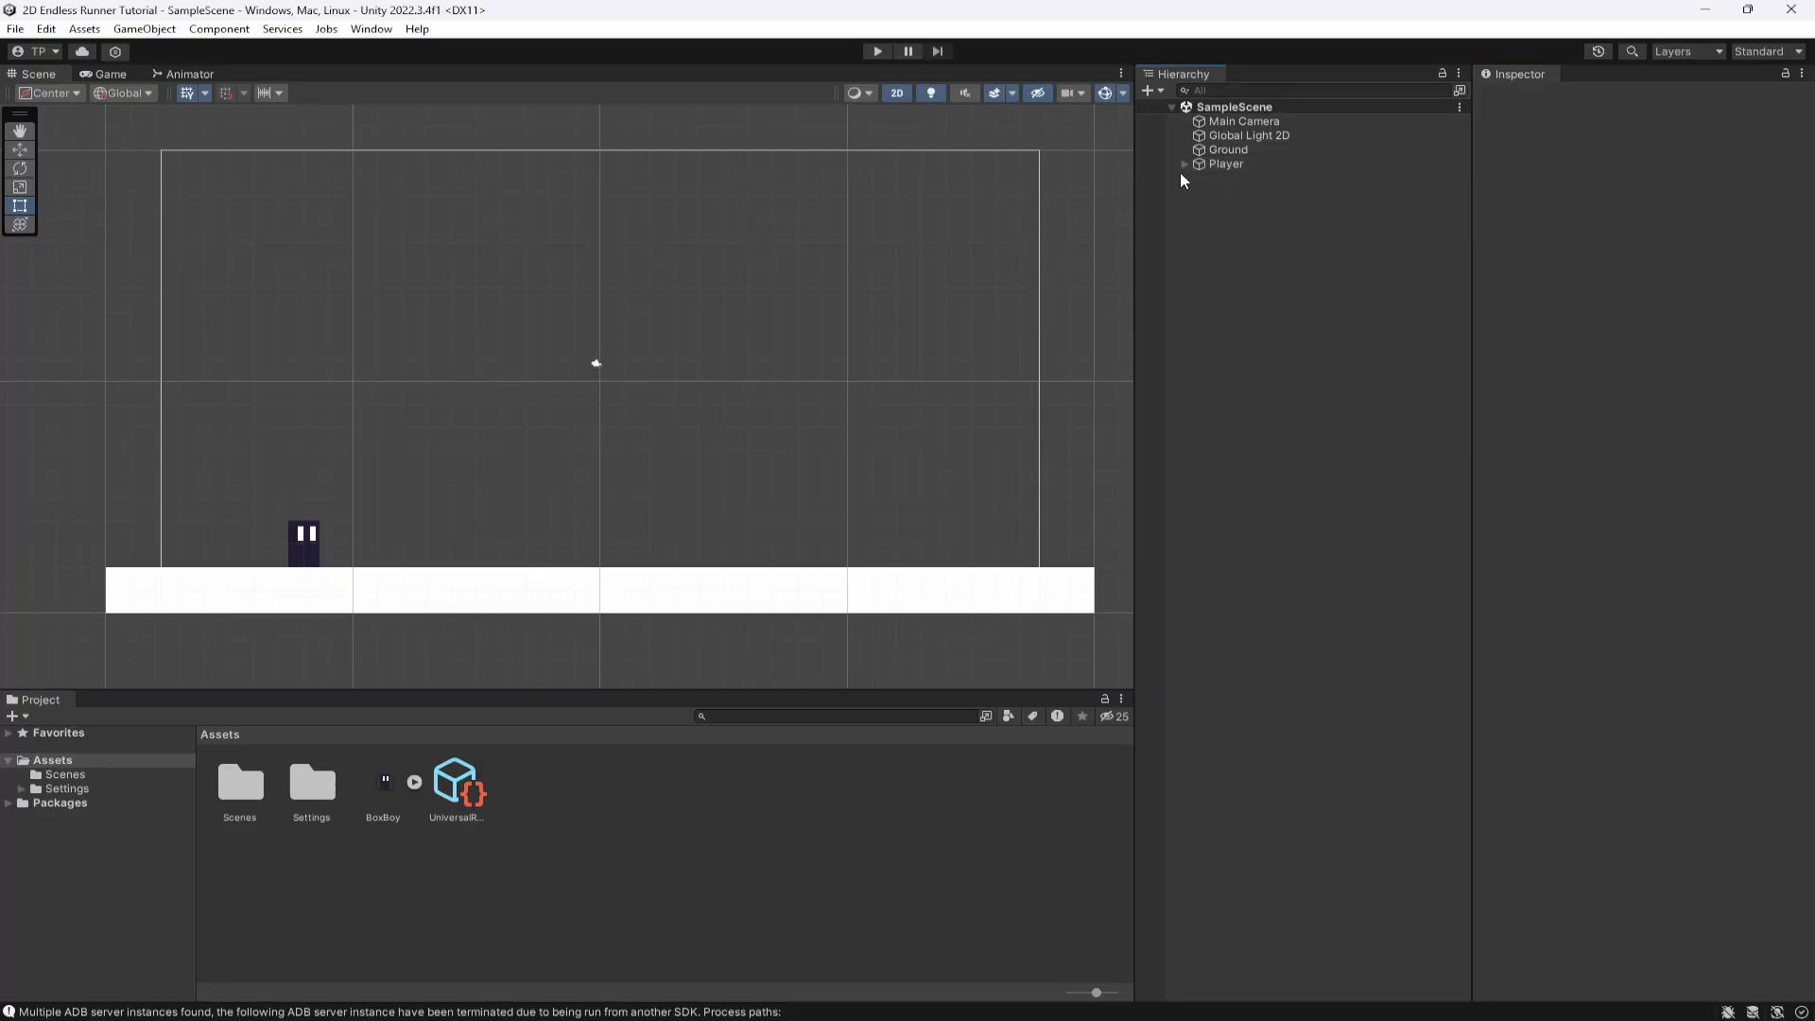
left_click(1193, 164)
left_click(1185, 163)
left_click(1240, 178)
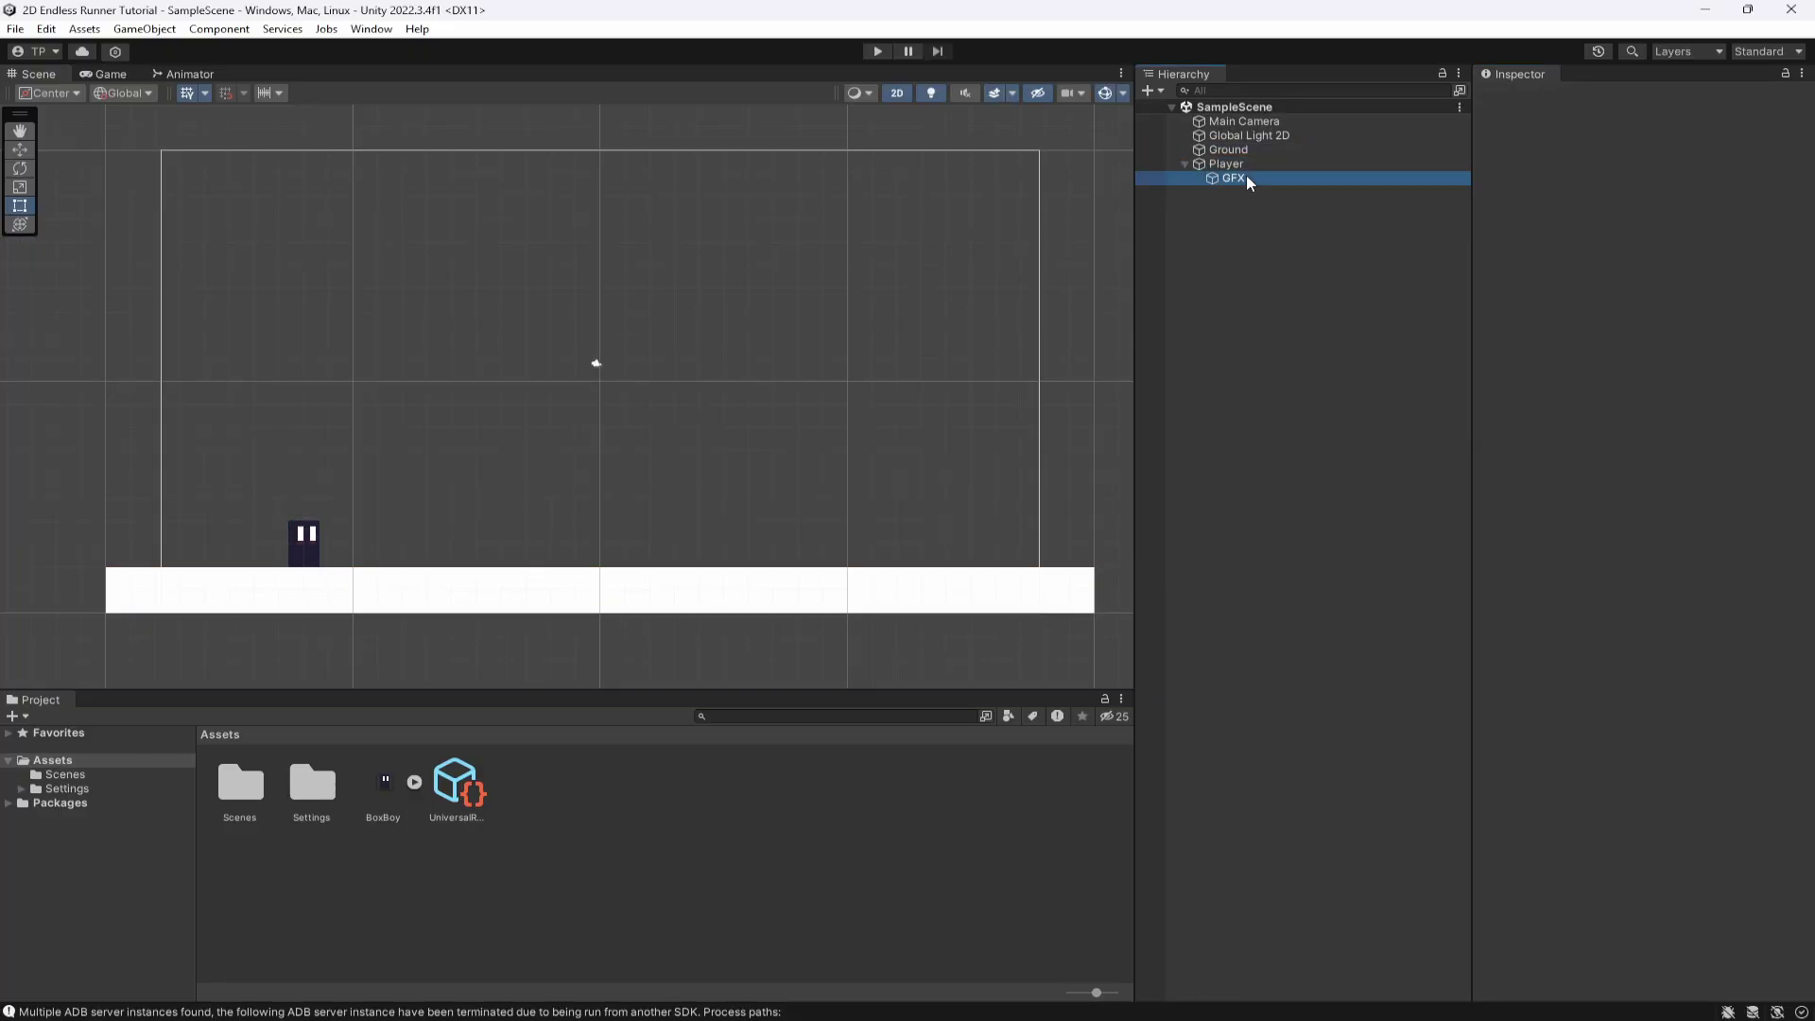
left_click(1185, 164)
left_click(1592, 119)
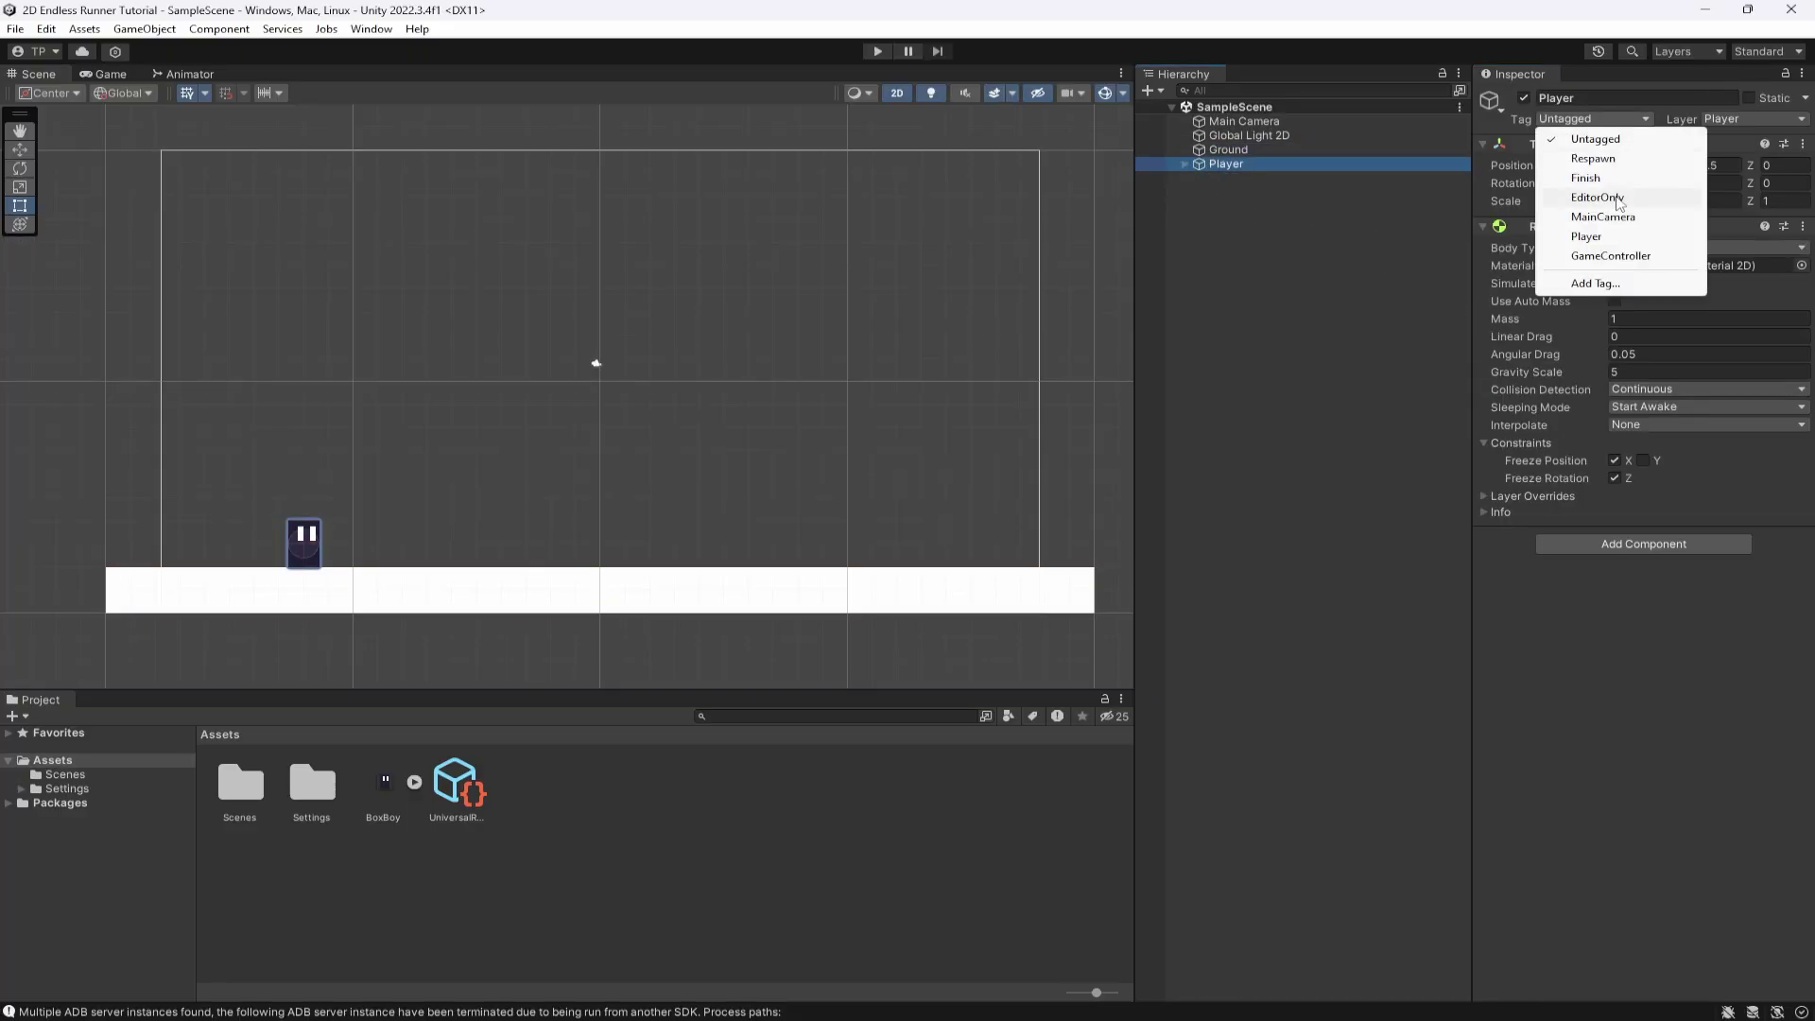
left_click(1592, 237)
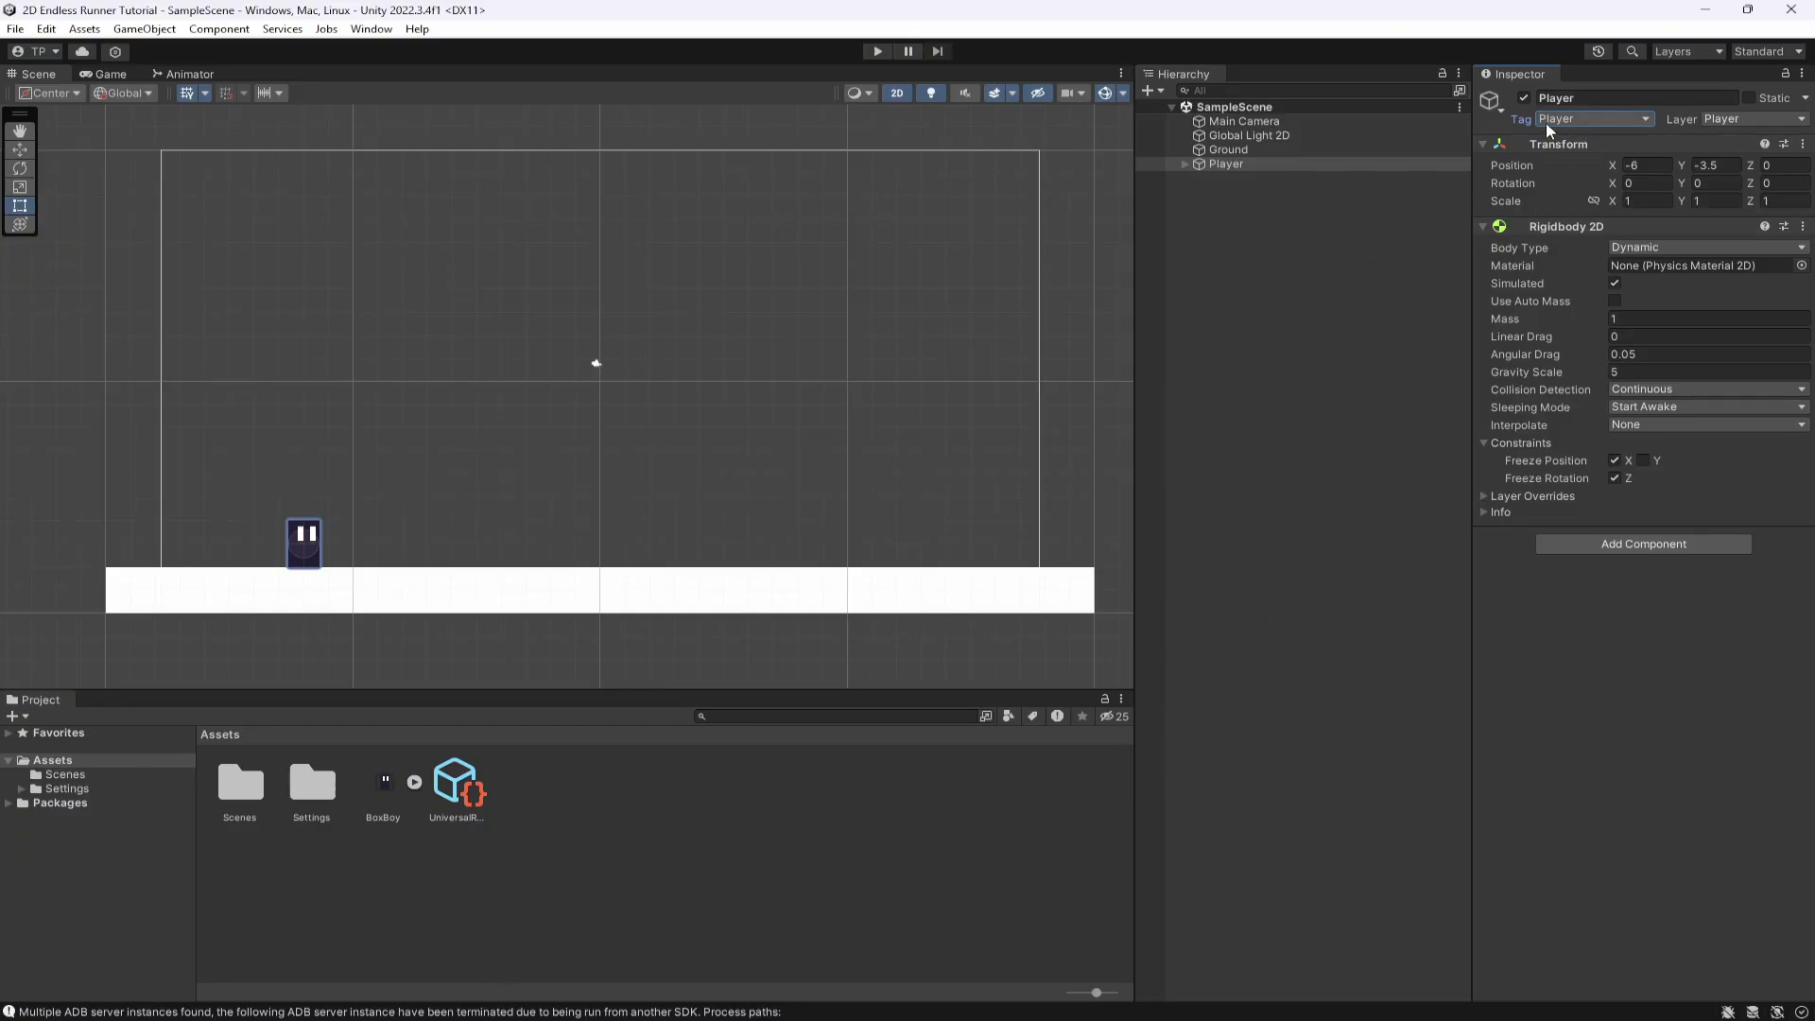
left_click(1228, 164)
scroll(674, 313, "up", 1)
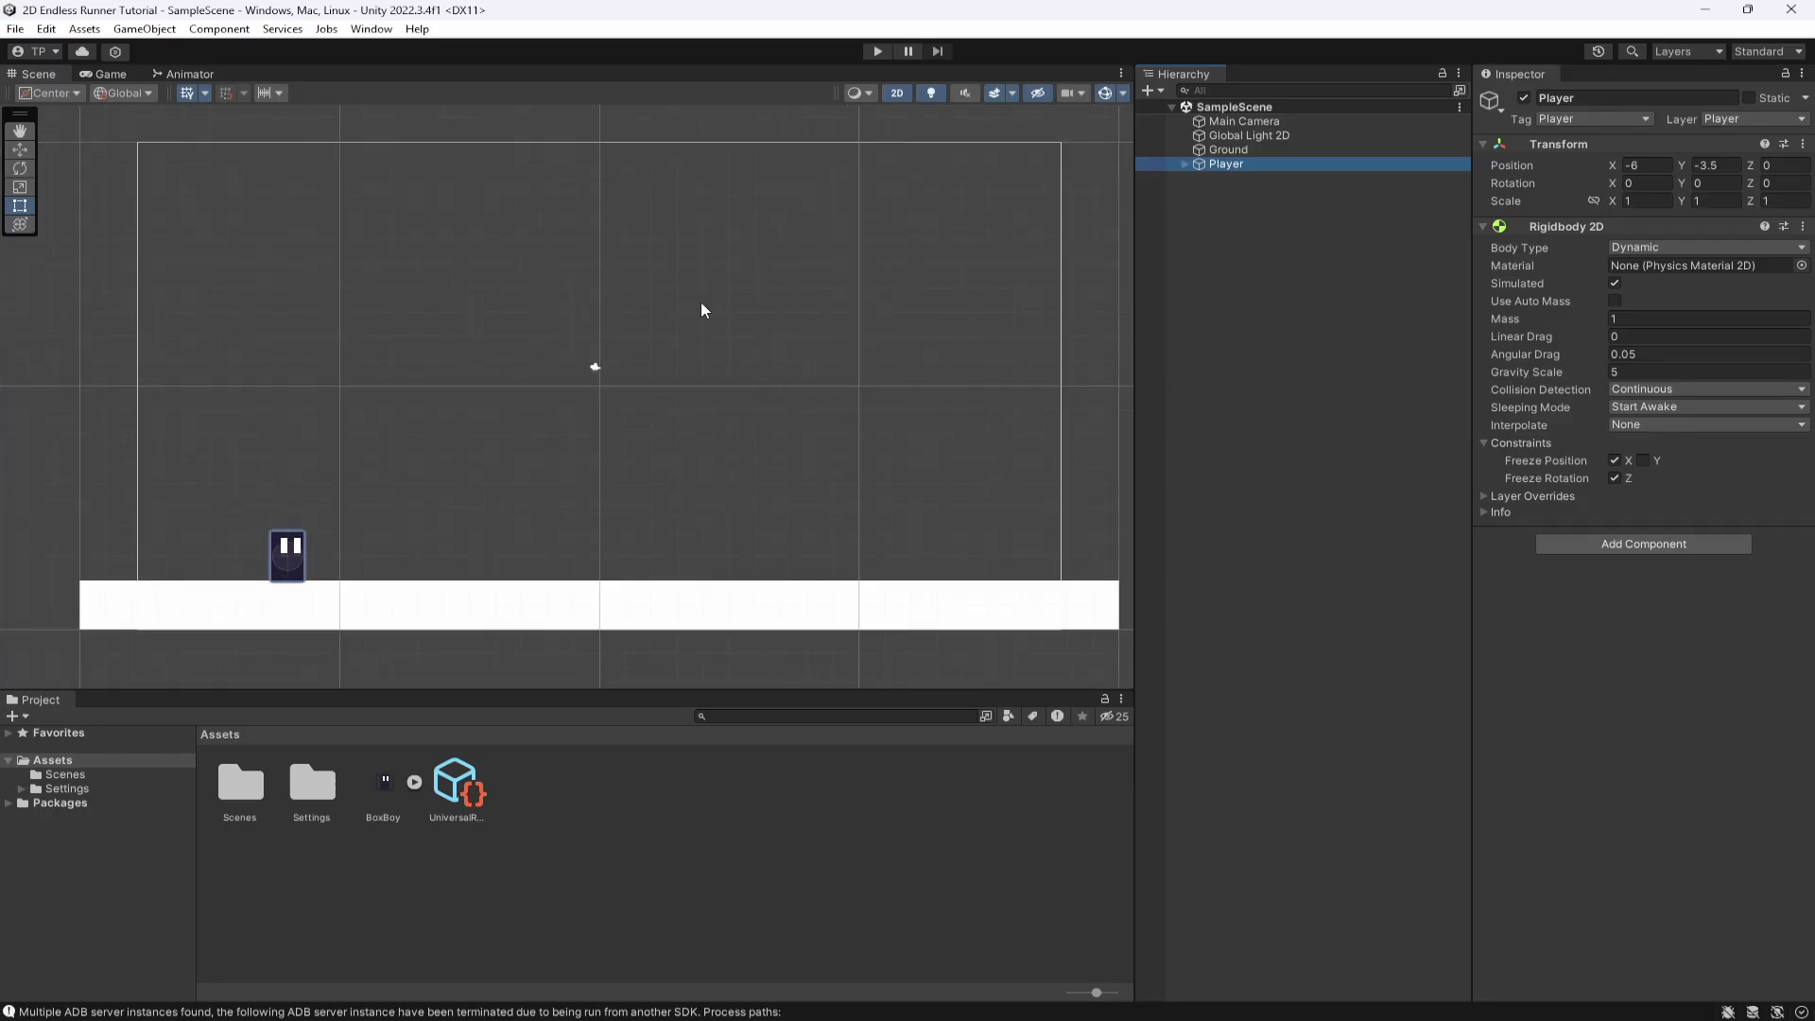
middle_click_drag(700, 308, 690, 310)
left_click(1232, 152)
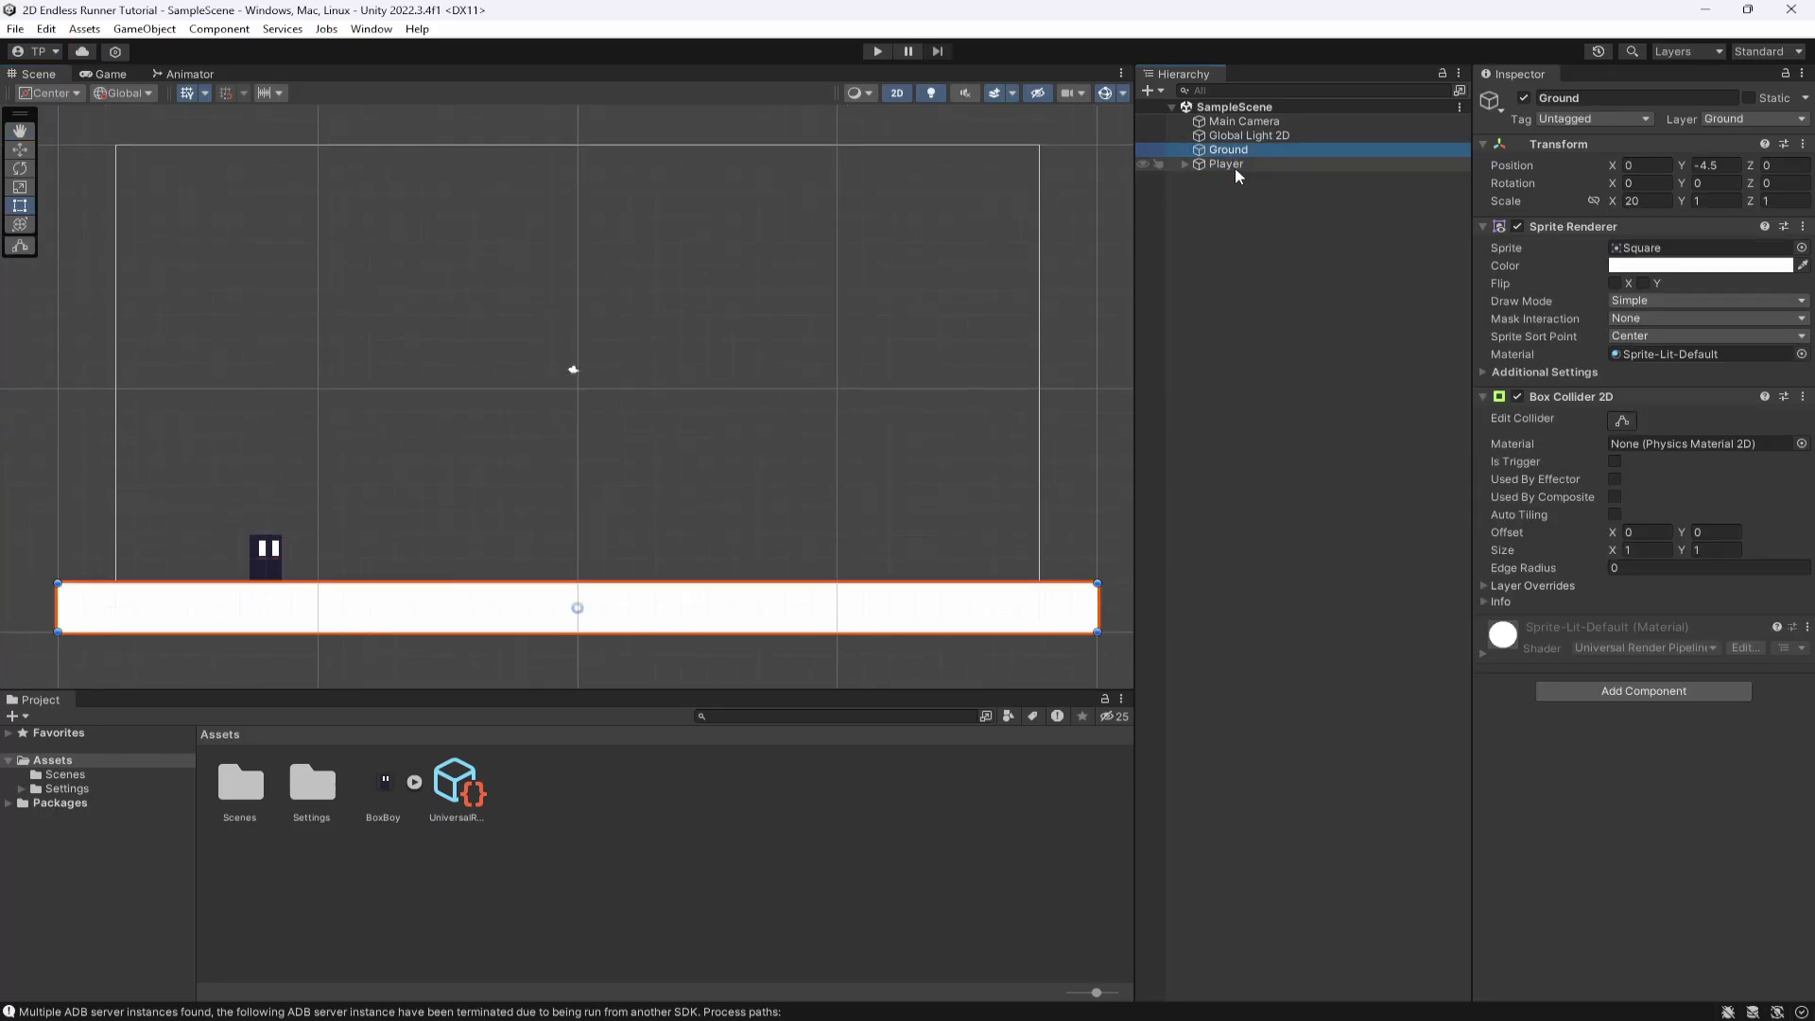
left_click(1235, 165)
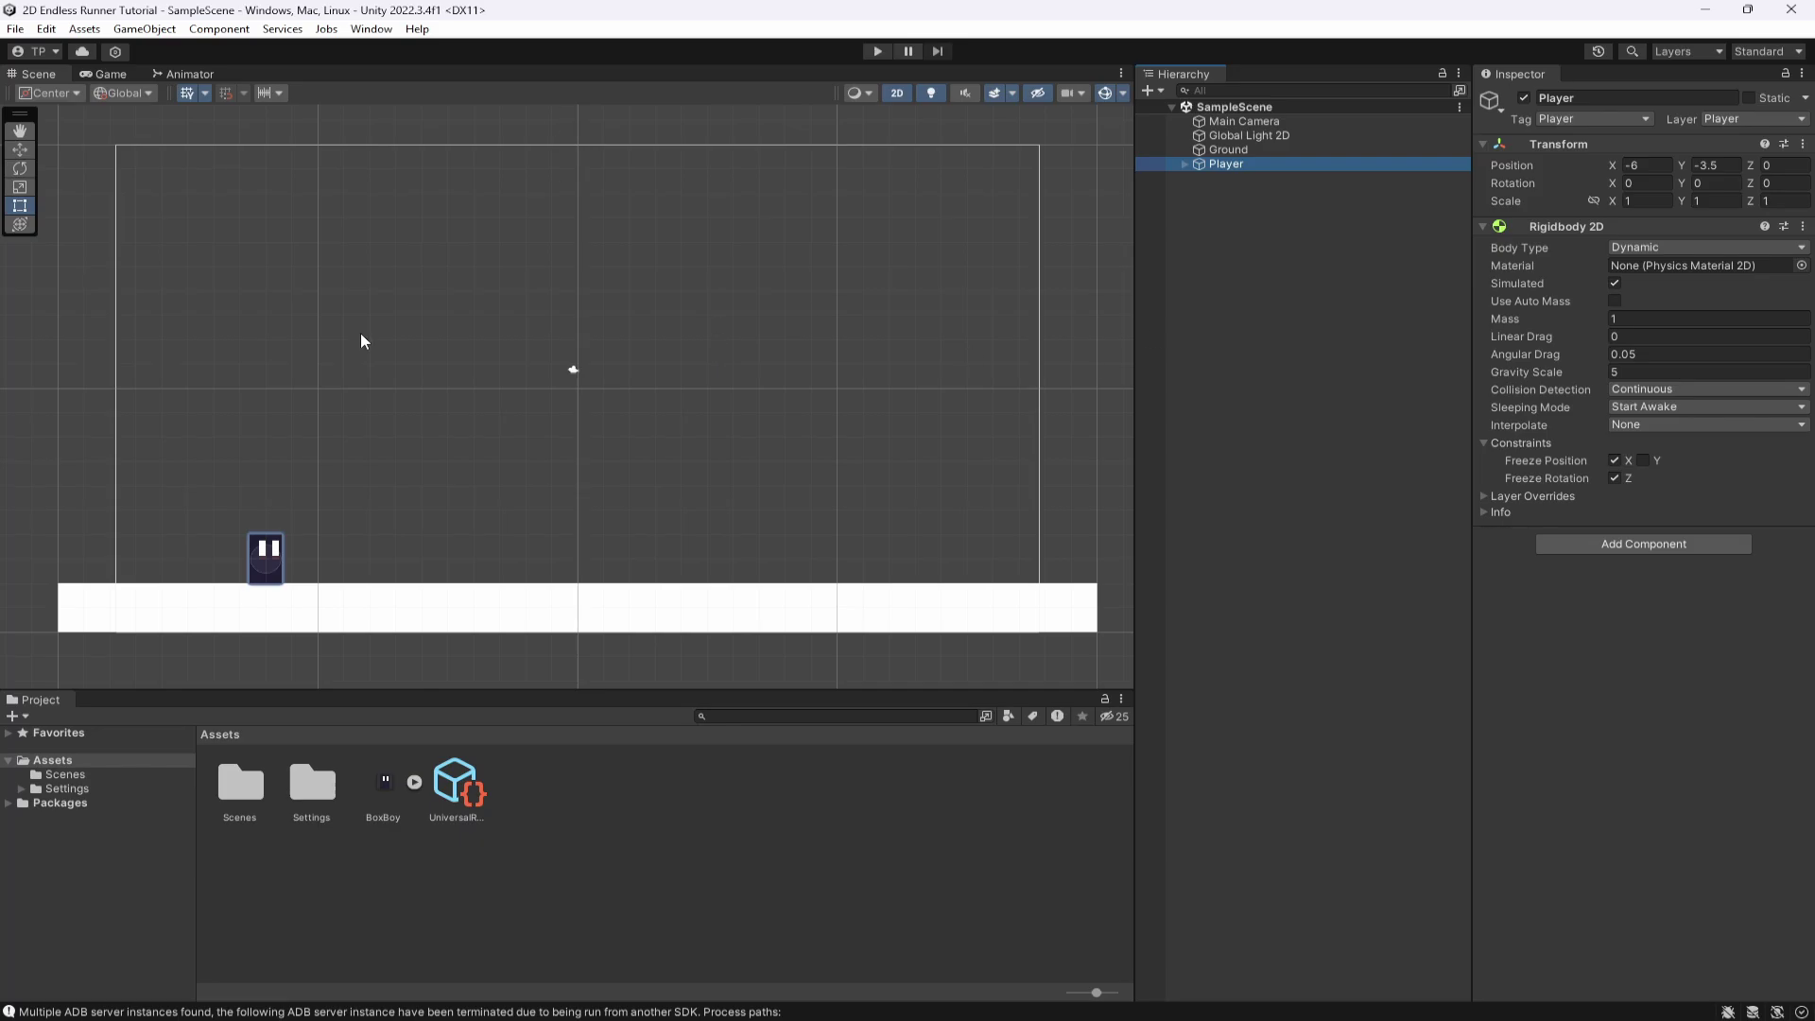
middle_click_drag(709, 419, 744, 410)
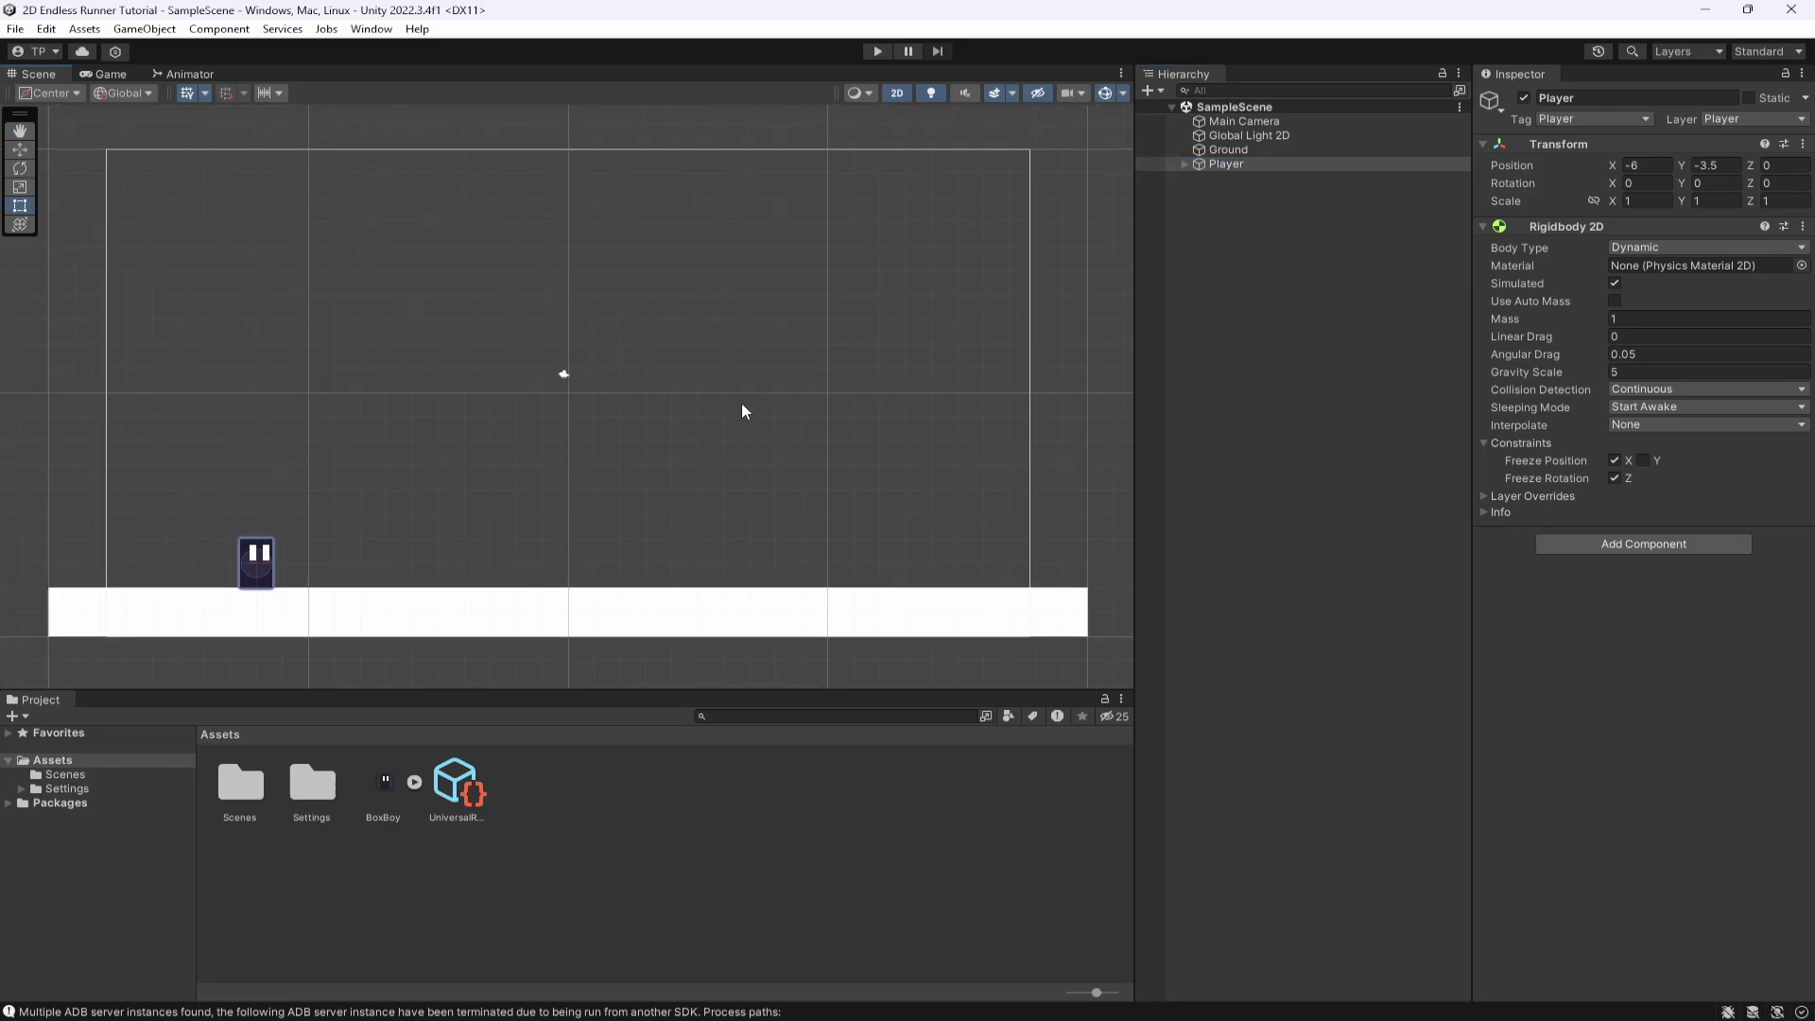